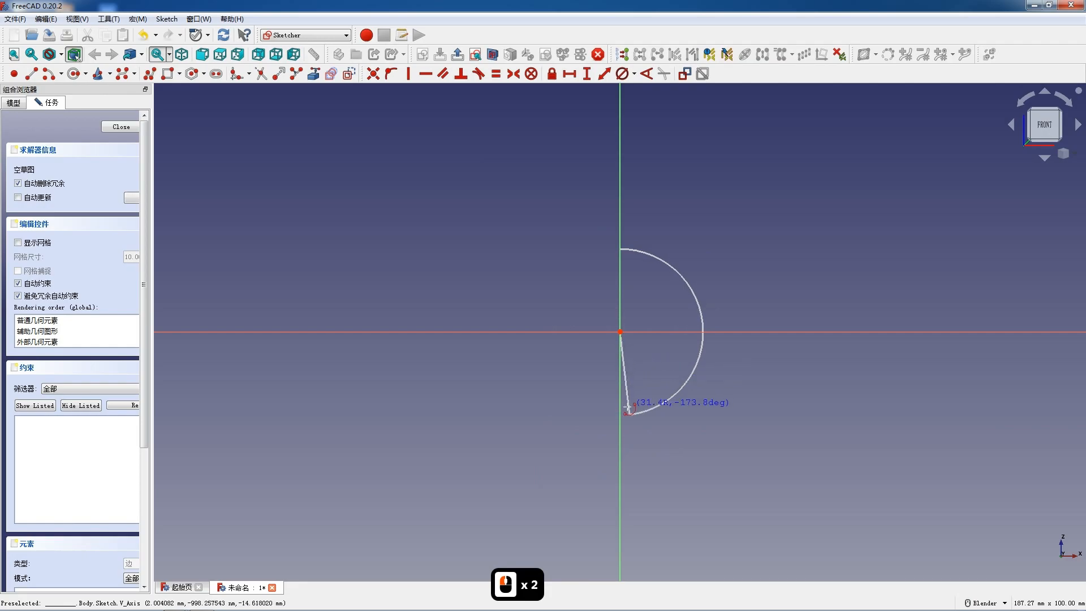
# Complete the origin-centred semicircular arc on the vertical axis and close it with a straight line between its two endpoints
pyautogui.click(621, 415)
pyautogui.press('g')
pyautogui.press('l')
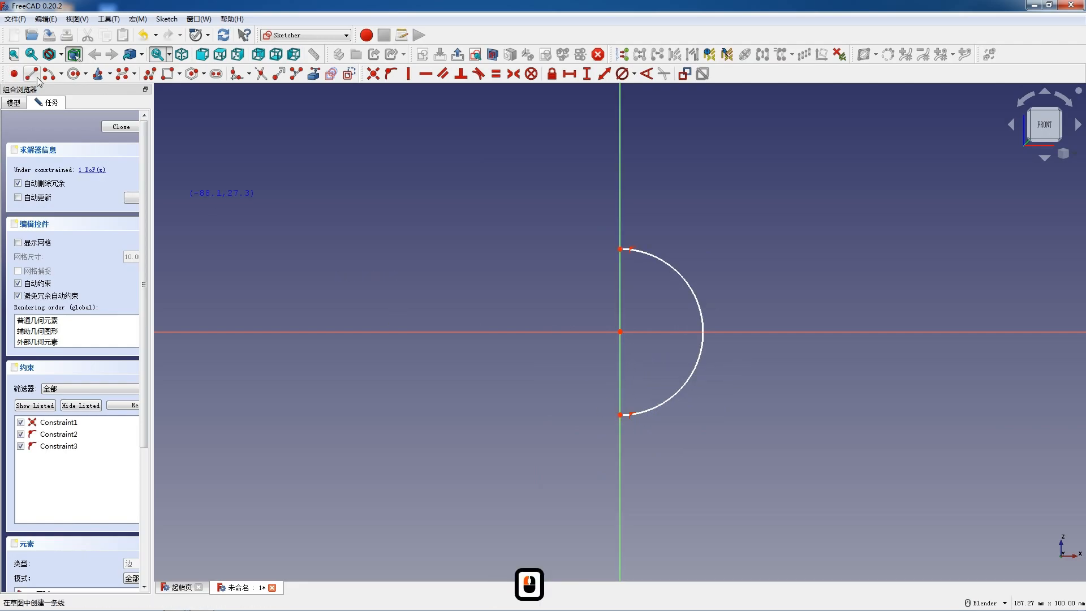
pyautogui.click(618, 241)
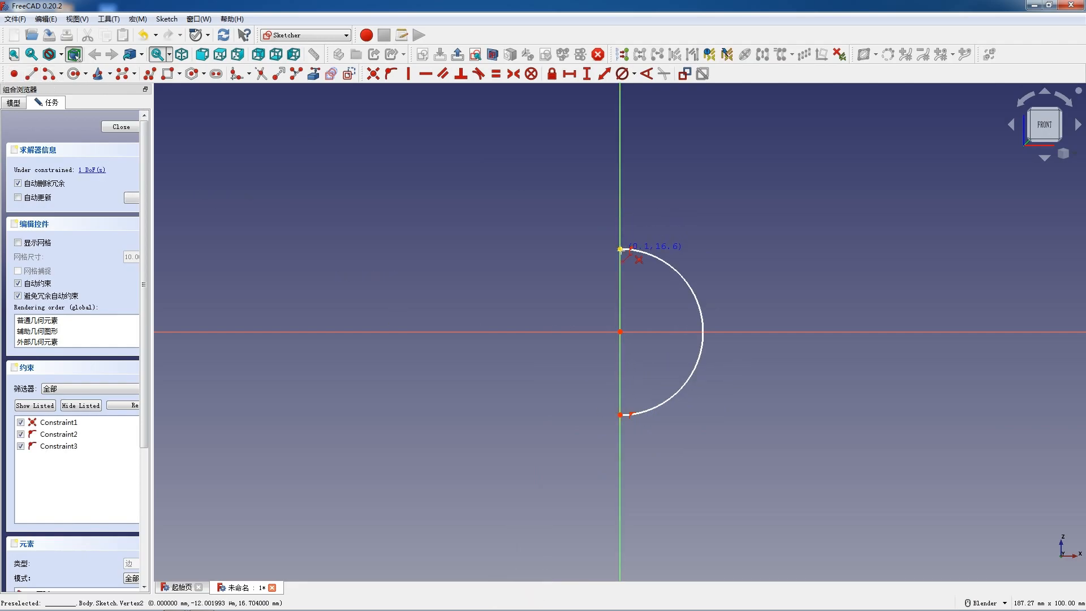
pyautogui.click(620, 415)
pyautogui.press('Escape')
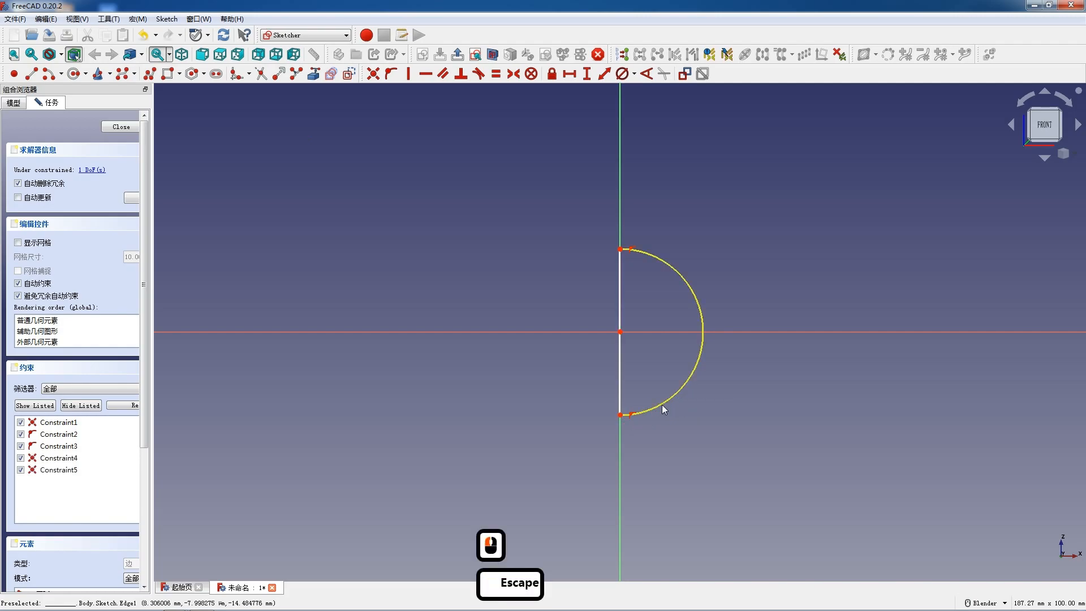
# Constrain the semicircular arc's diameter to 30 mm
pyautogui.click(660, 405)
pyautogui.click(622, 73)
pyautogui.write('30')
pyautogui.press('Return')
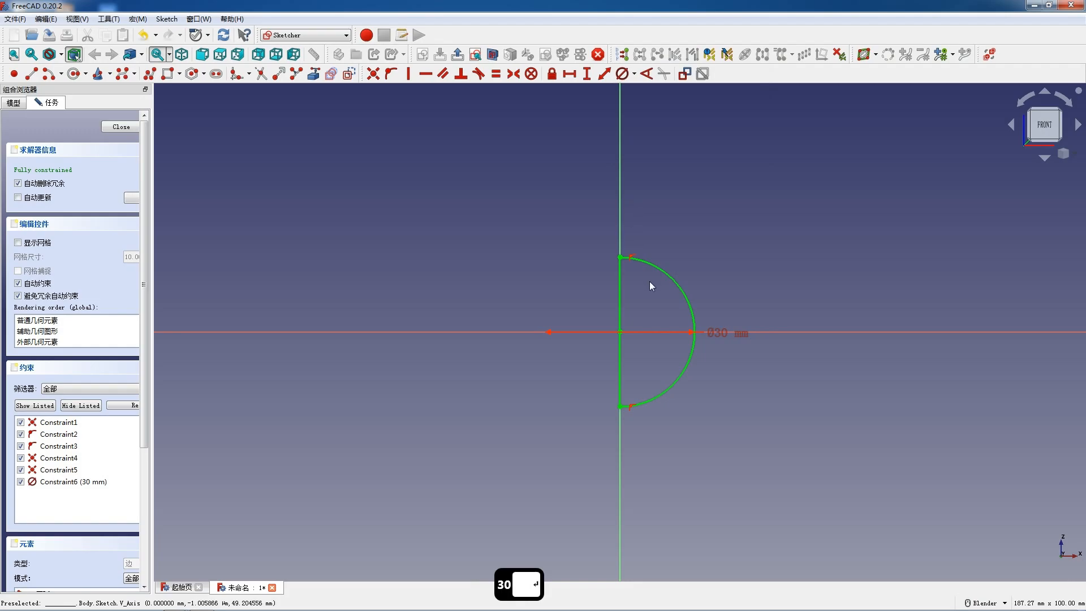
pyautogui.scroll(2, 692, 347)
pyautogui.scroll(1, 692, 348)
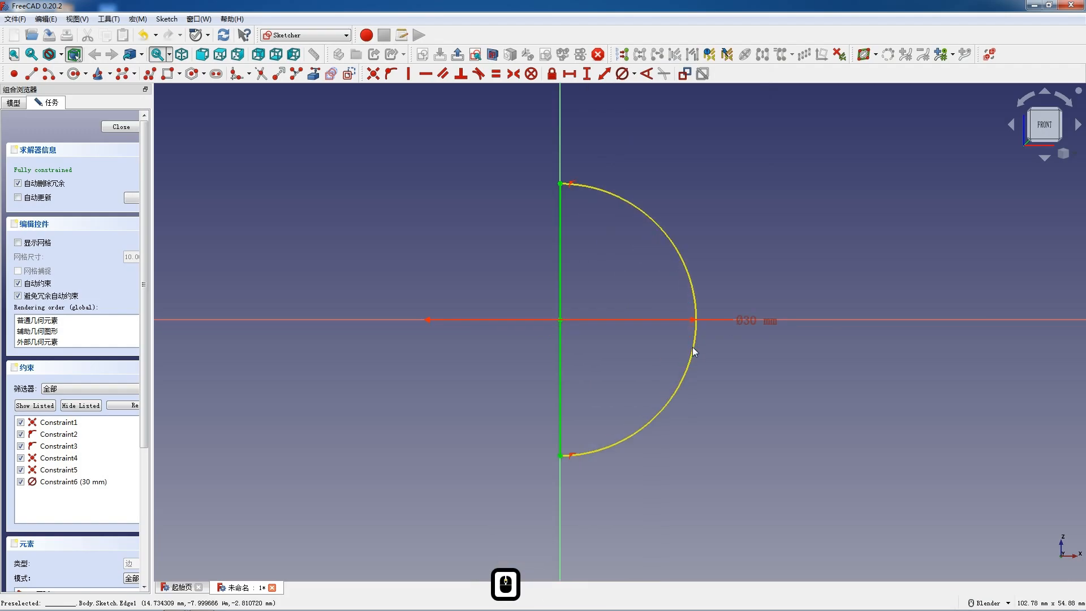
# Close the half-circle sketch and revolve it 360° about the vertical sketch axis into a sphere
pyautogui.click(124, 122)
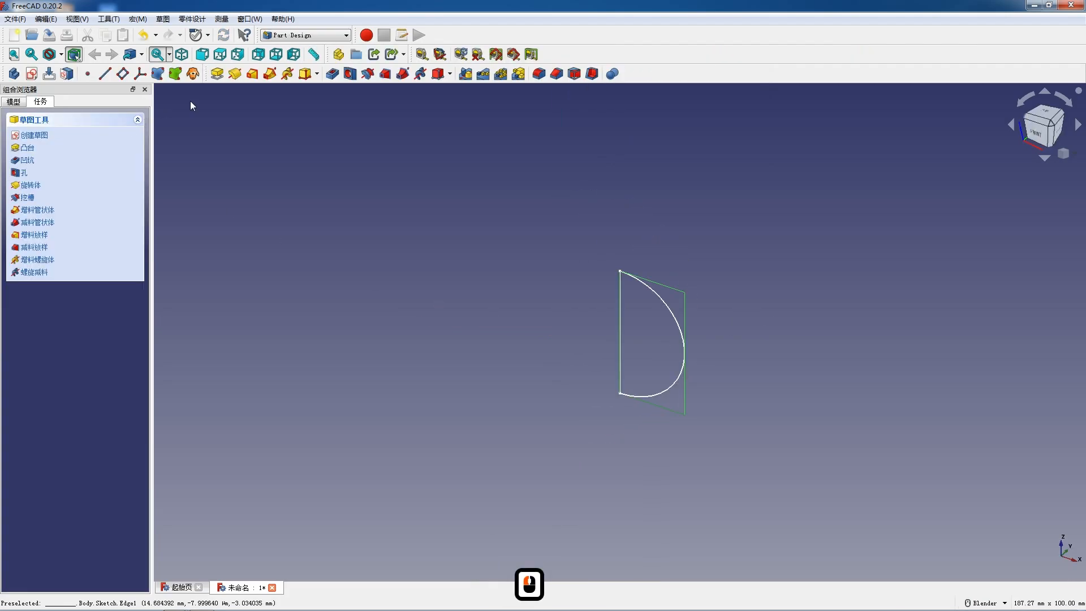
pyautogui.click(239, 75)
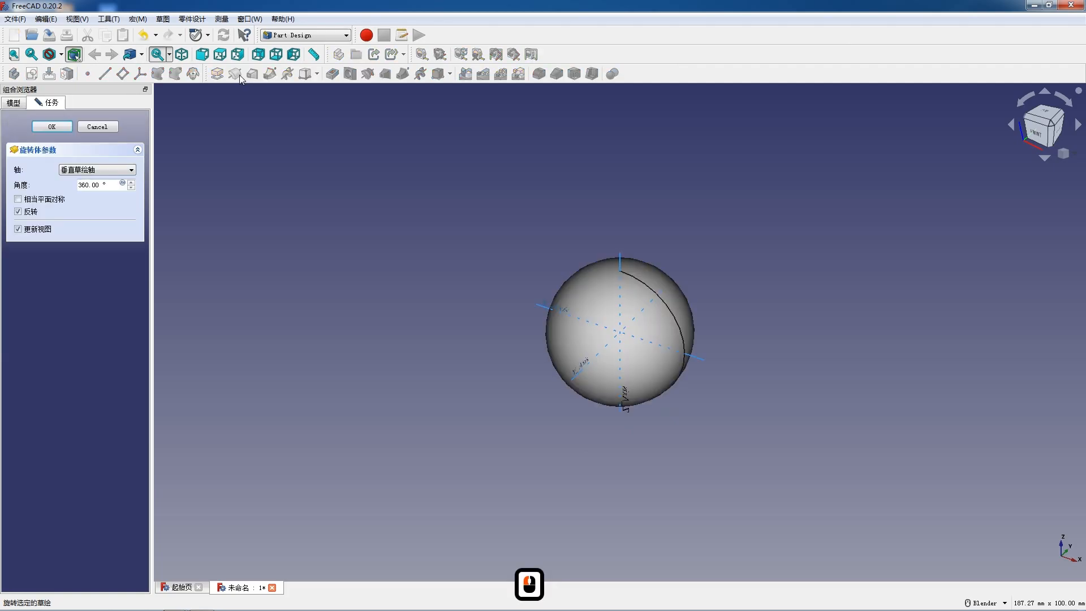
pyautogui.click(55, 127)
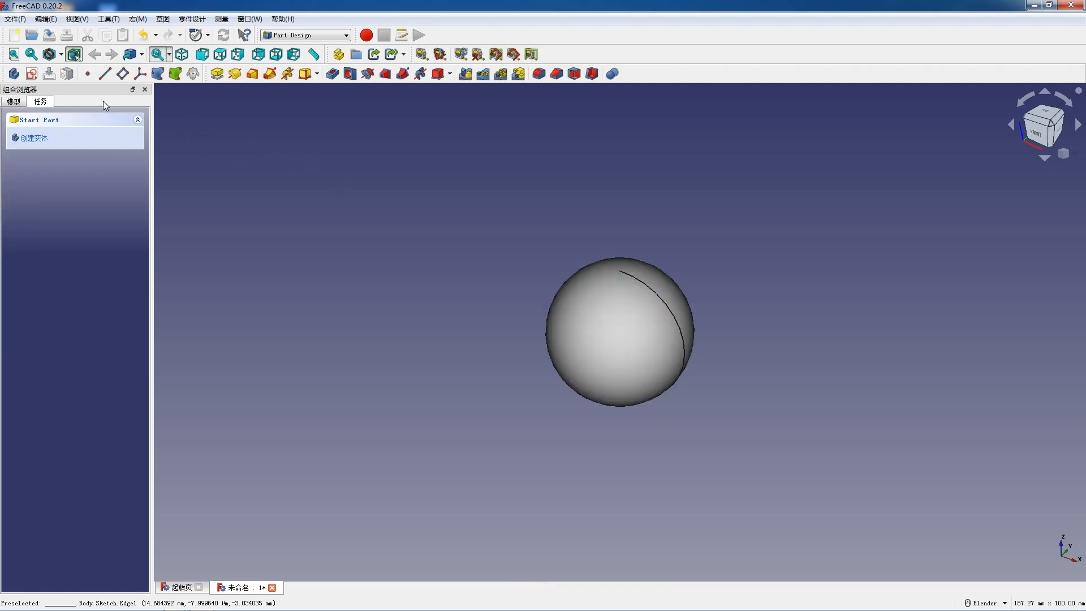
# Create a sketch on the XZ plane and draw two wide rectangles, one crossing the sphere's upper part and one its lower part
pyautogui.click(31, 73)
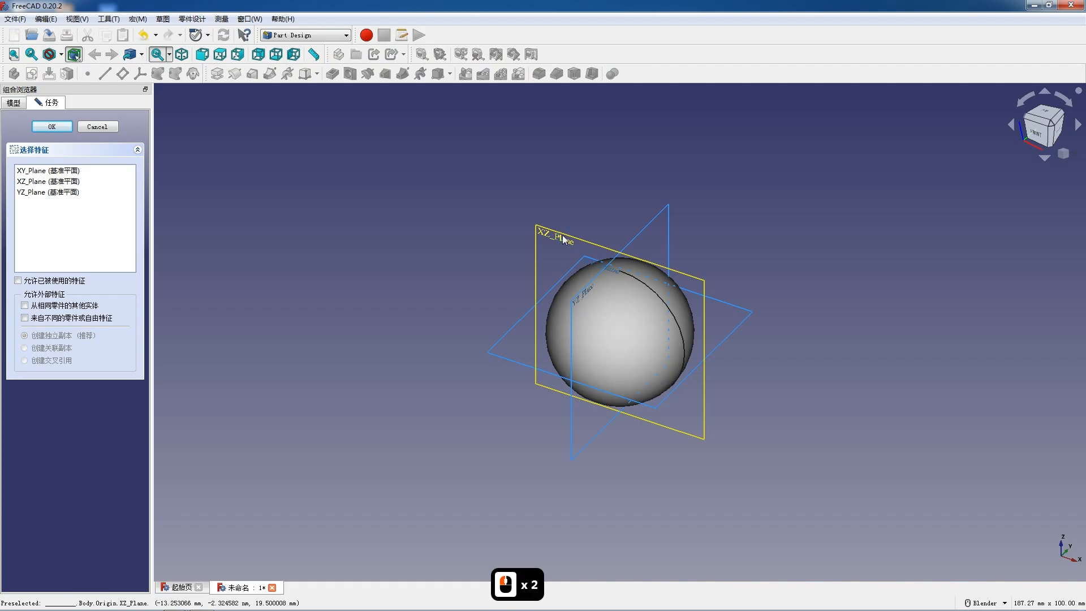
pyautogui.doubleClick(562, 236)
pyautogui.click(167, 73)
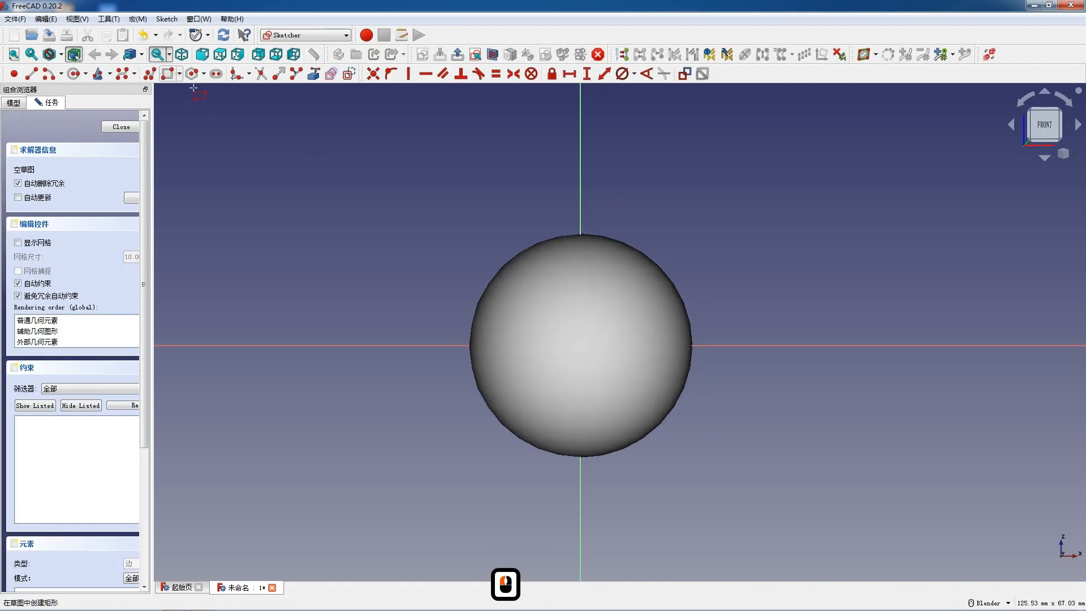
pyautogui.click(420, 177)
pyautogui.click(762, 297)
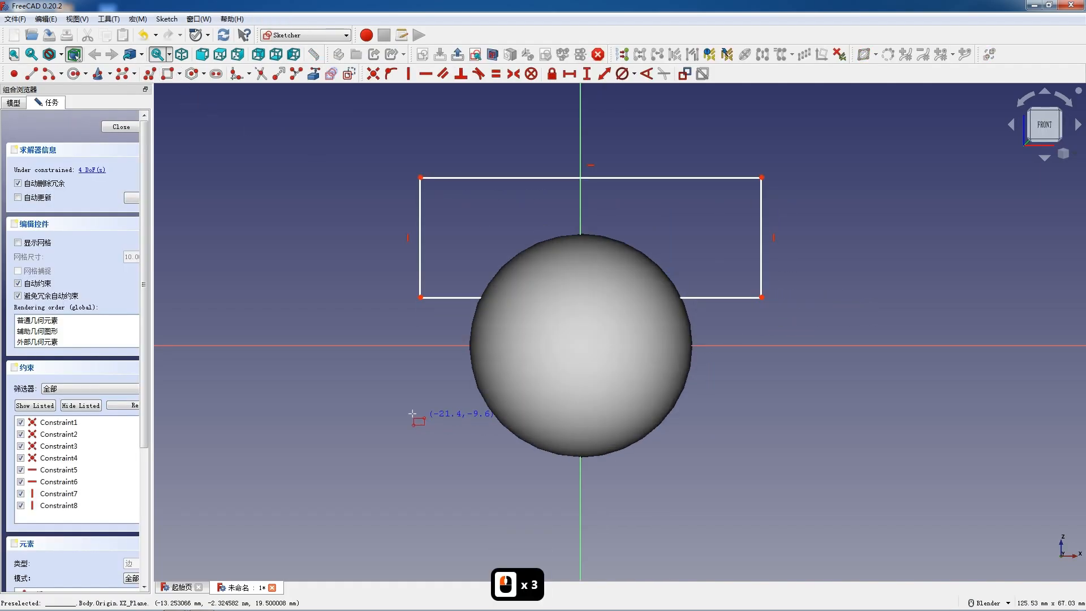
pyautogui.click(412, 397)
pyautogui.click(820, 526)
pyautogui.press('Escape')
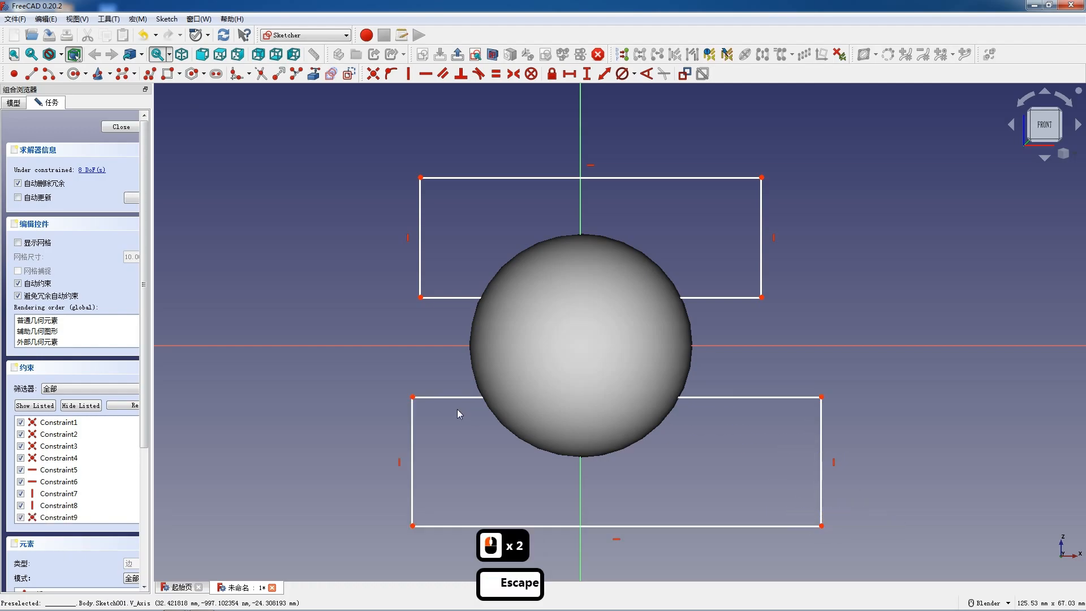
# Show the model in wireframe and make the lower rectangle's upper-left corner and the upper rectangle's lower-right corner symmetric about the origin
pyautogui.click(413, 398)
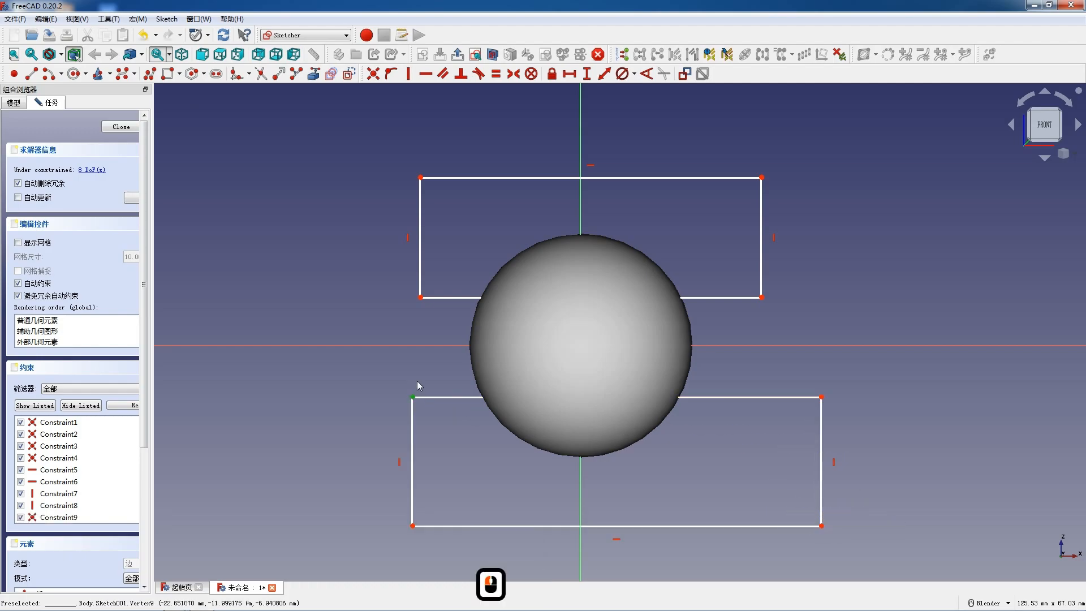
pyautogui.click(61, 54)
pyautogui.click(67, 97)
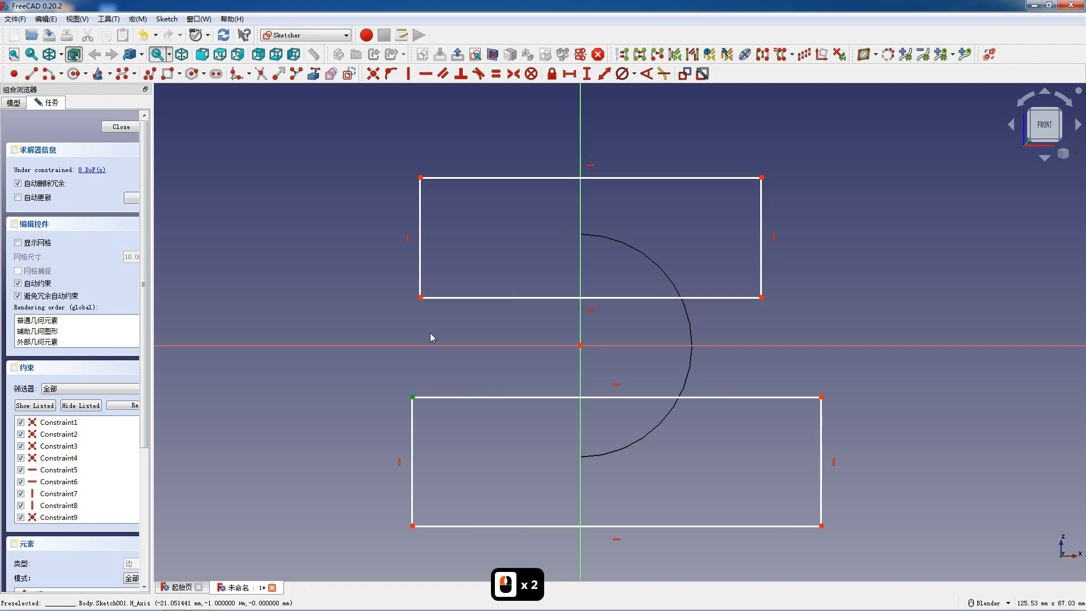
pyautogui.doubleClick(579, 355)
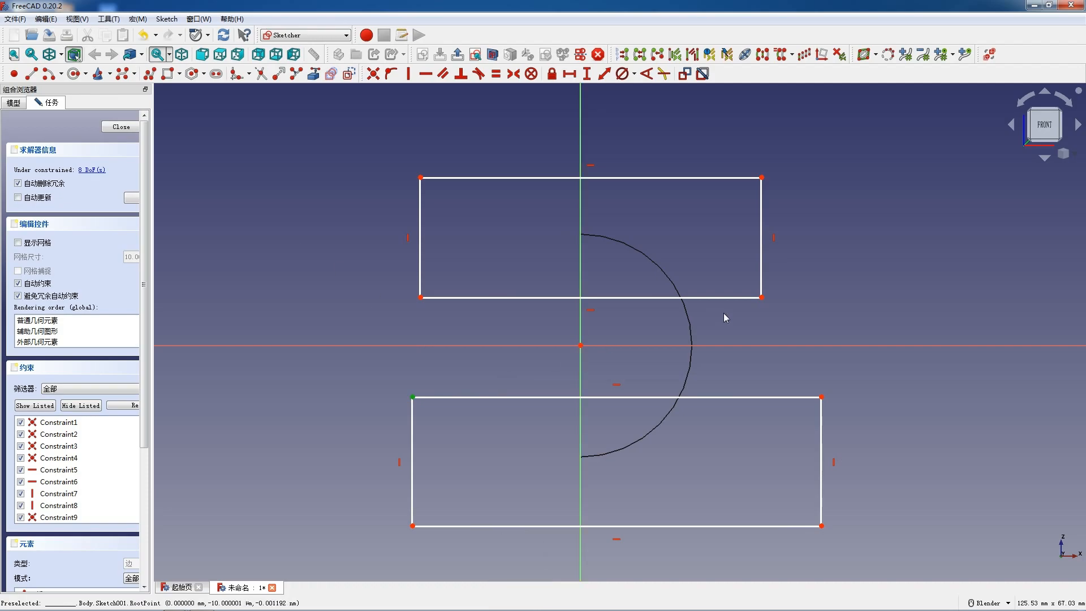
pyautogui.click(762, 297)
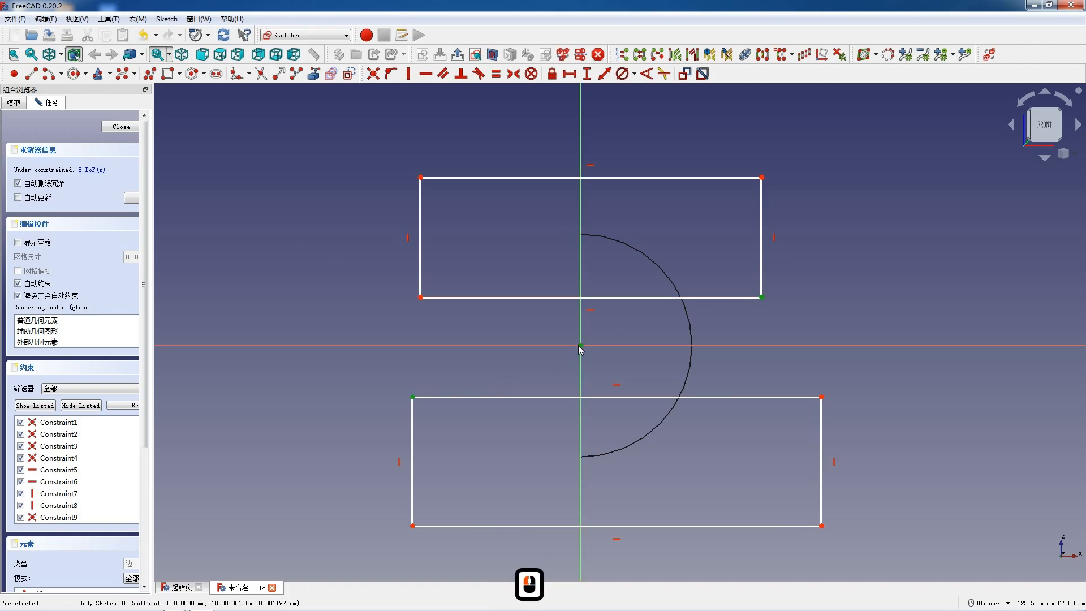
pyautogui.click(579, 345)
pyautogui.press('s')
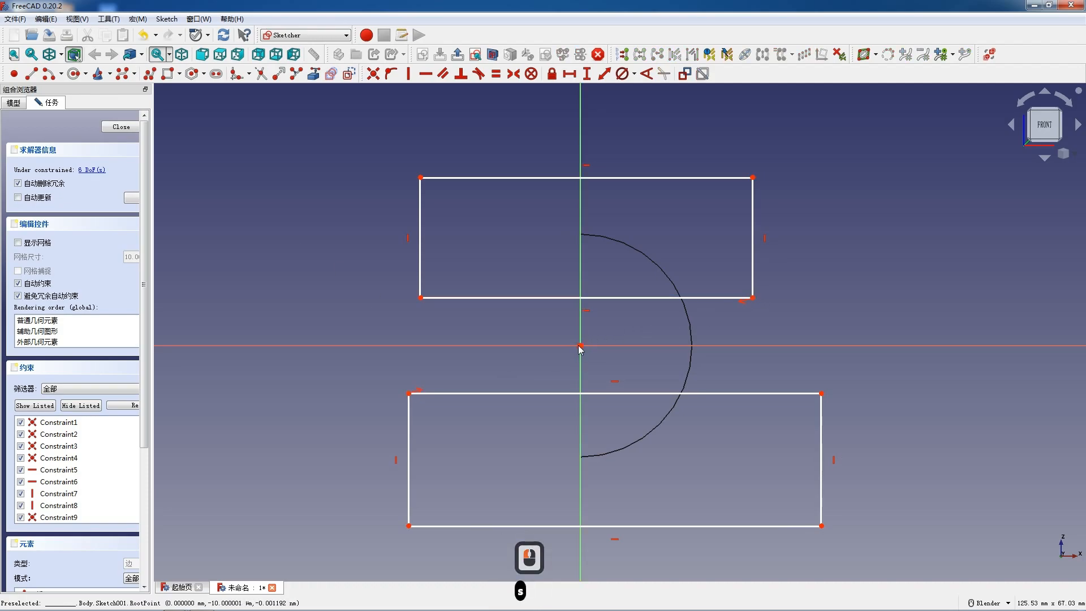
# Make the lower rectangle's upper-right corner and the upper rectangle's lower-left corner symmetric about the origin
pyautogui.click(821, 393)
pyautogui.click(416, 296)
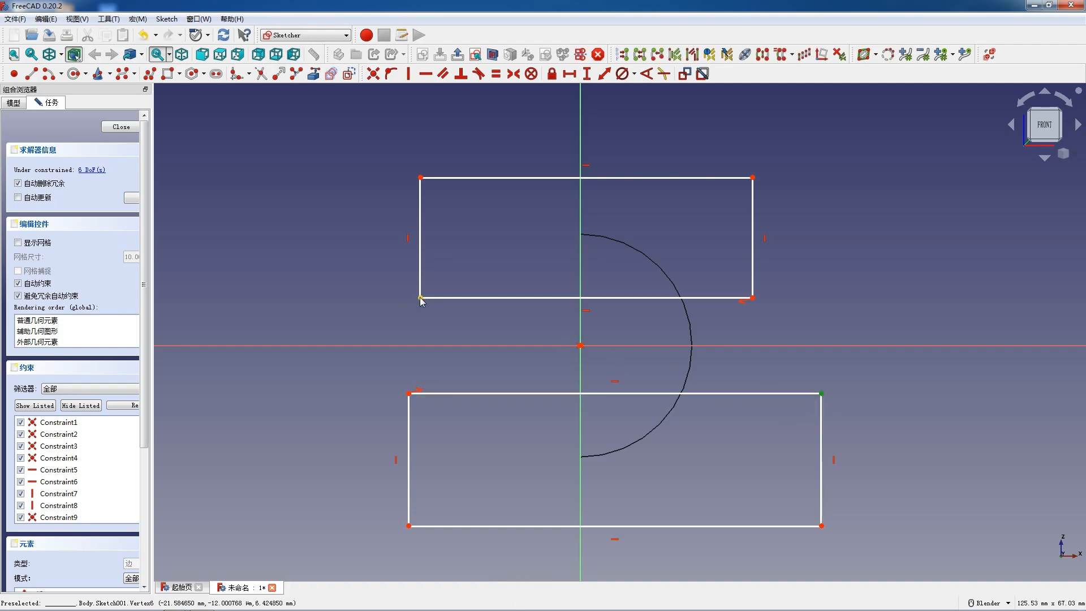
pyautogui.click(581, 346)
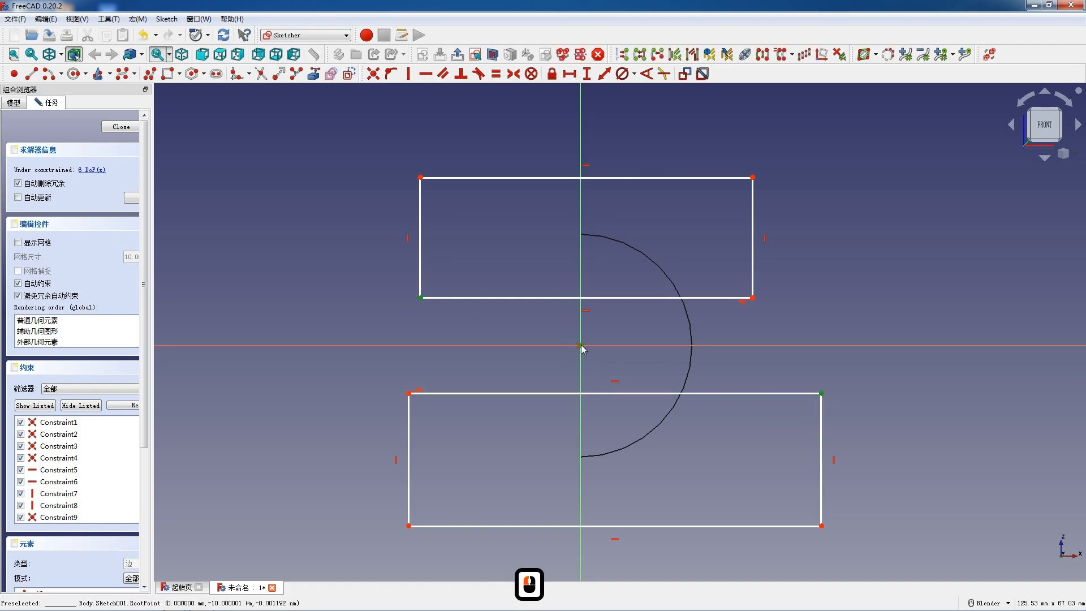
pyautogui.press('s')
# Try to constrain the two rectangles' facing horizontal edges to equal length and test how freely the lower one moves
pyautogui.click(560, 389)
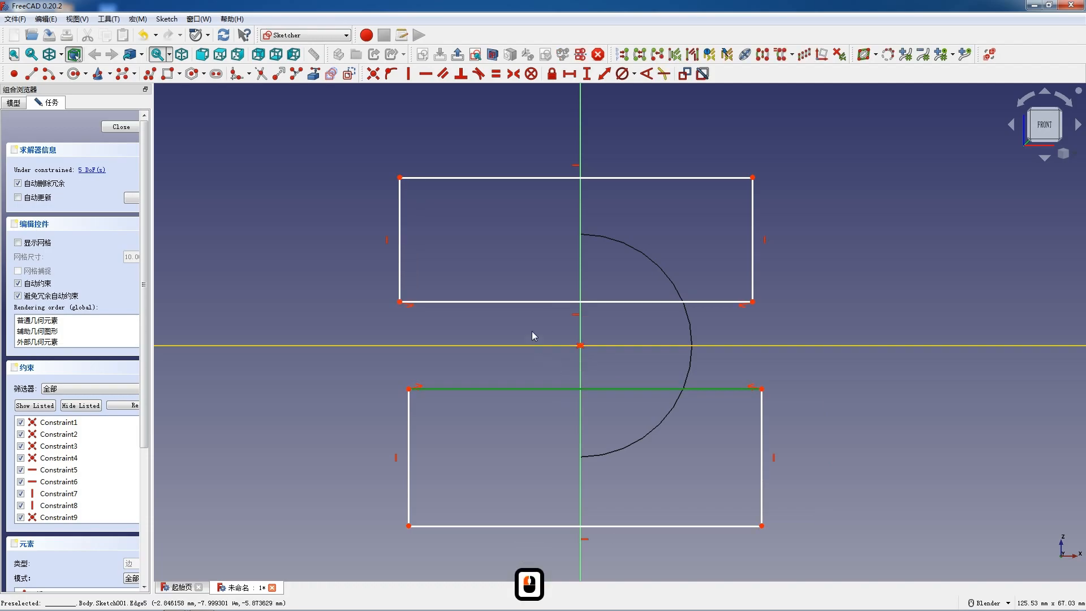
pyautogui.click(522, 302)
pyautogui.press('e')
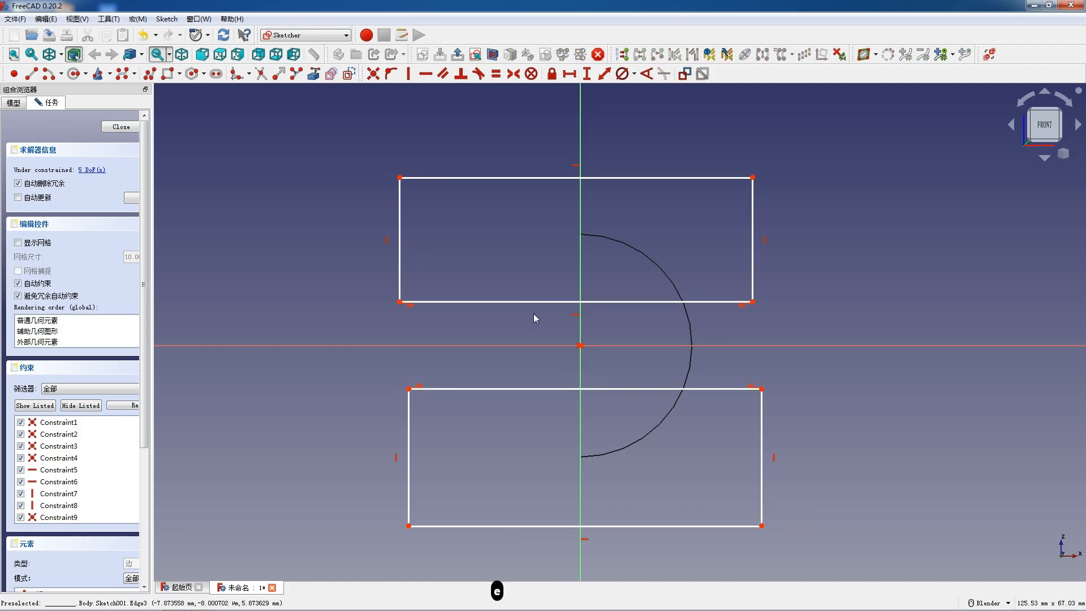
pyautogui.moveTo(528, 390); pyautogui.dragTo(435, 390)
# Align the two rectangles' facing left corners vertically
pyautogui.click(409, 387)
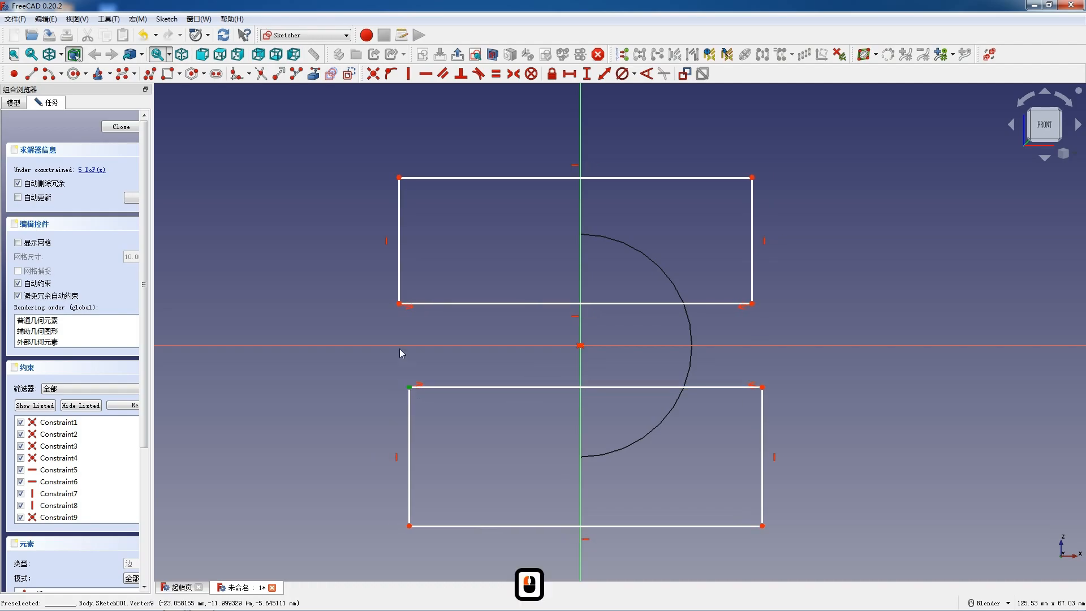
pyautogui.click(400, 304)
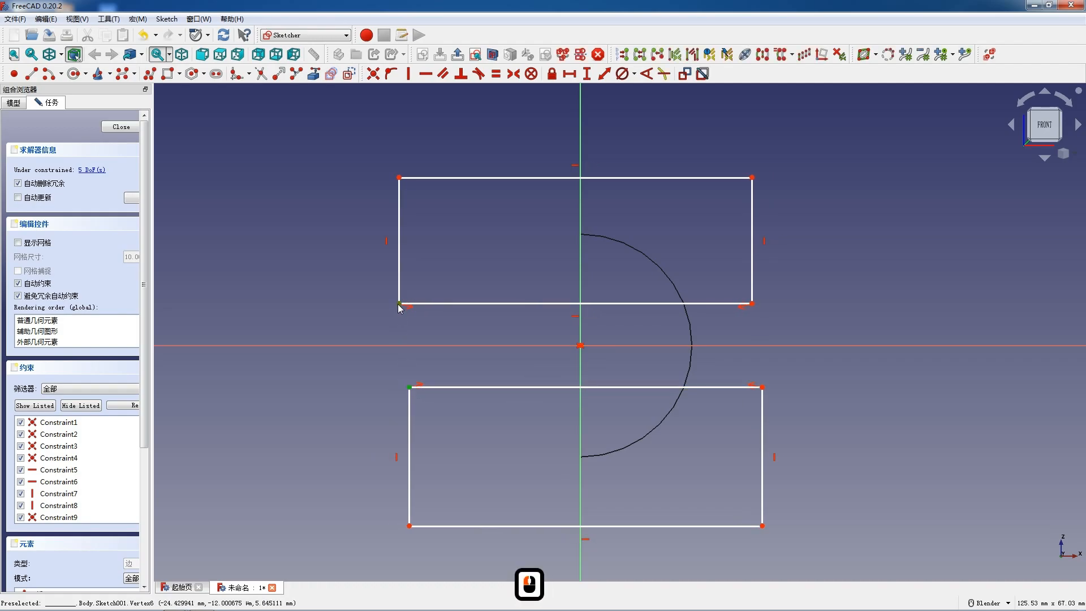
pyautogui.press('v')
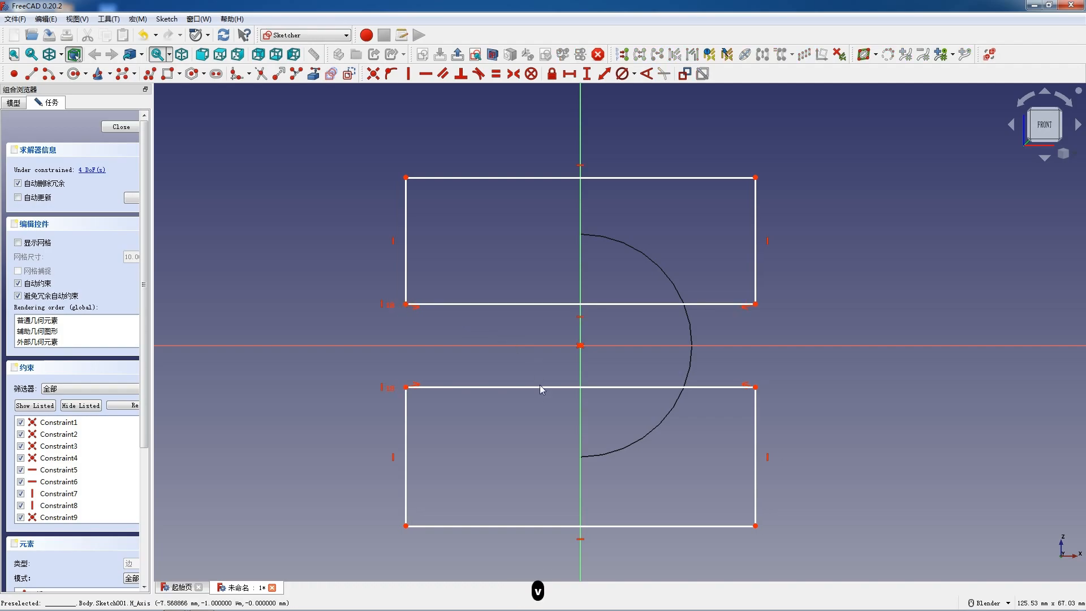
# Set the vertical distance between the two rectangles' facing left corners to 20 mm
pyautogui.click(406, 387)
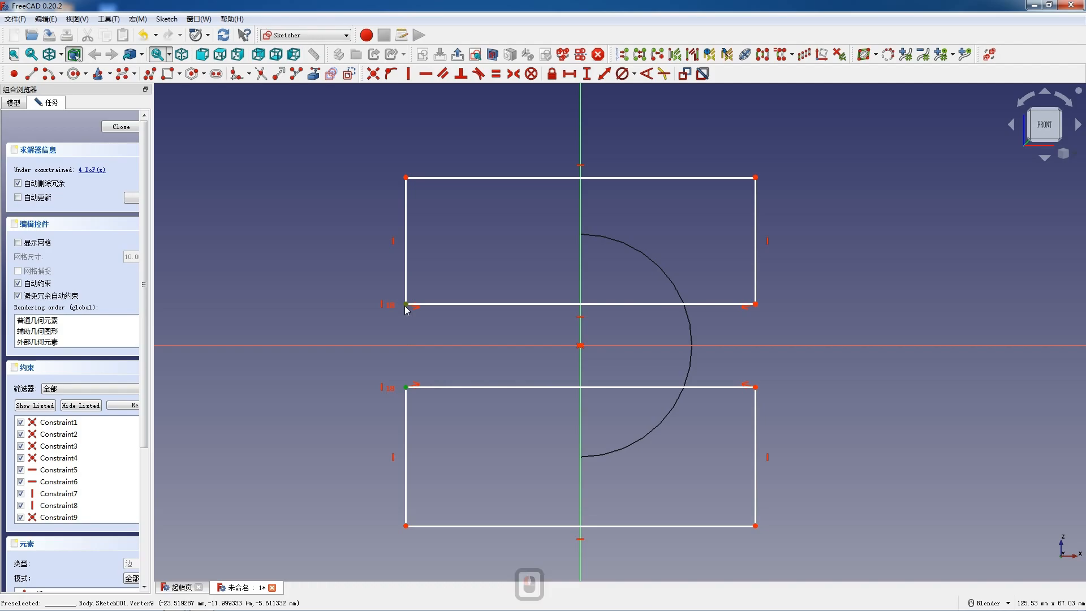
pyautogui.press('i')
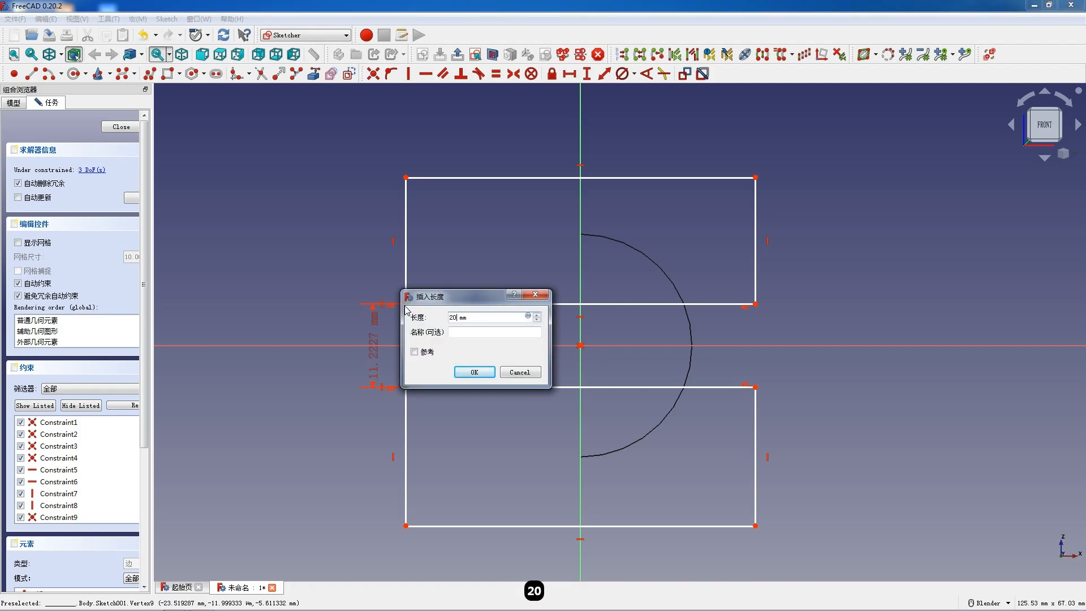
pyautogui.press('Return')
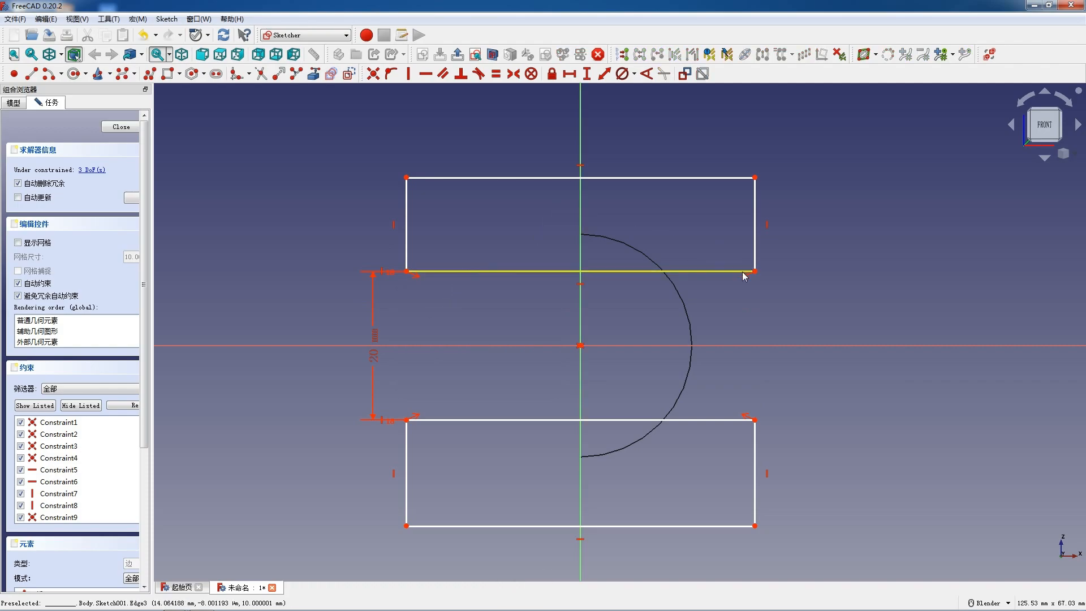
# Dimension the upper rectangle's width and height, accepting the drawn values
pyautogui.click(723, 271)
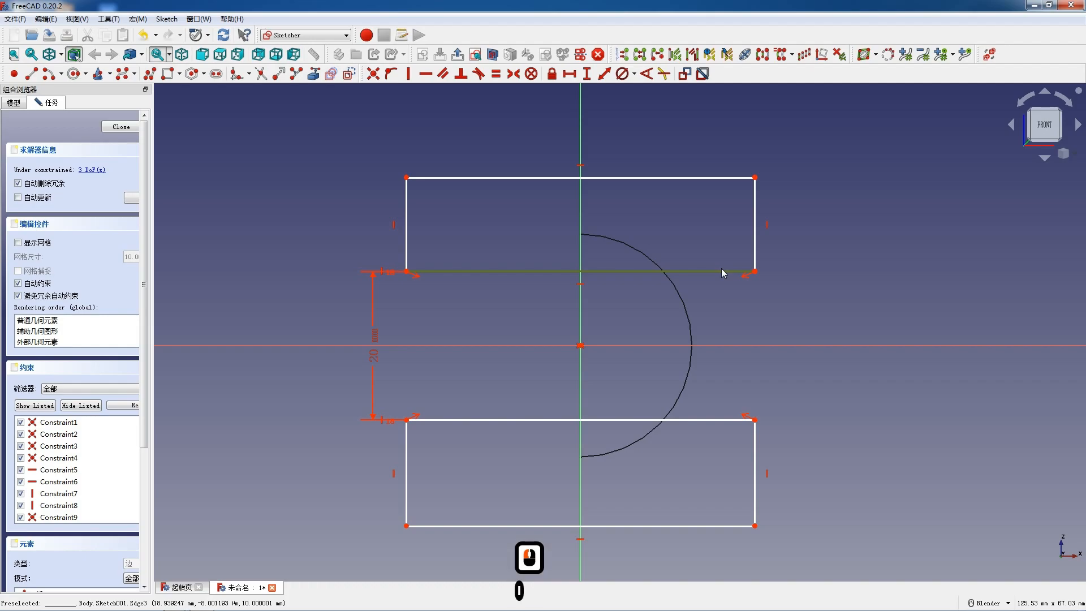
pyautogui.press('l')
pyautogui.press('Return')
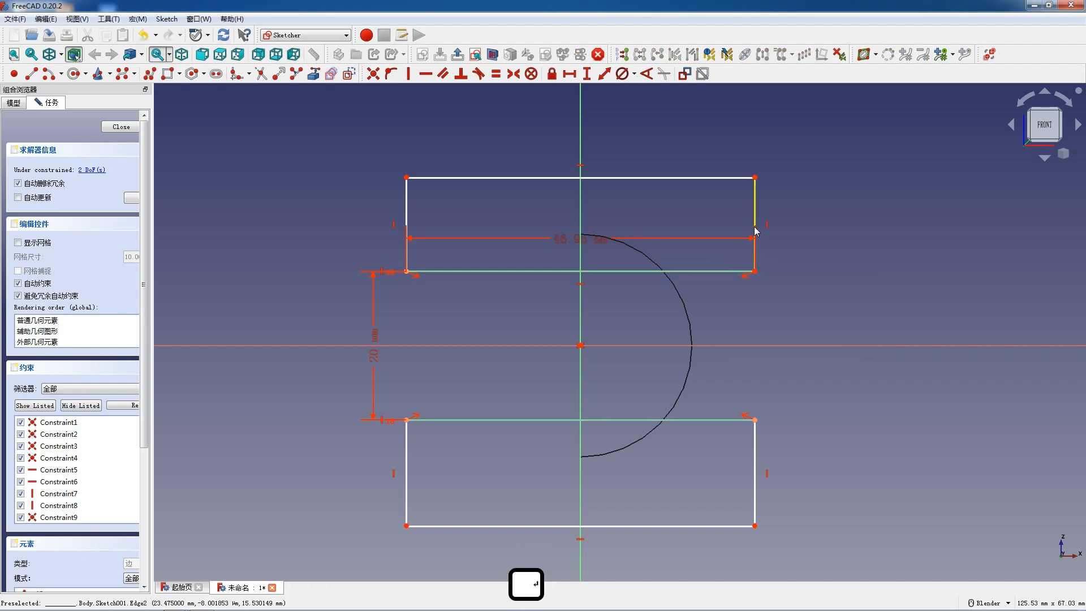
pyautogui.click(756, 208)
pyautogui.press('i')
pyautogui.press('Return')
# Constrain the lower rectangle's left side to the same length as the upper rectangle's left side
pyautogui.moveTo(549, 526)
pyautogui.mouseDown()
pyautogui.moveTo(541, 495)
pyautogui.moveTo(539, 542)
pyautogui.mouseUp()
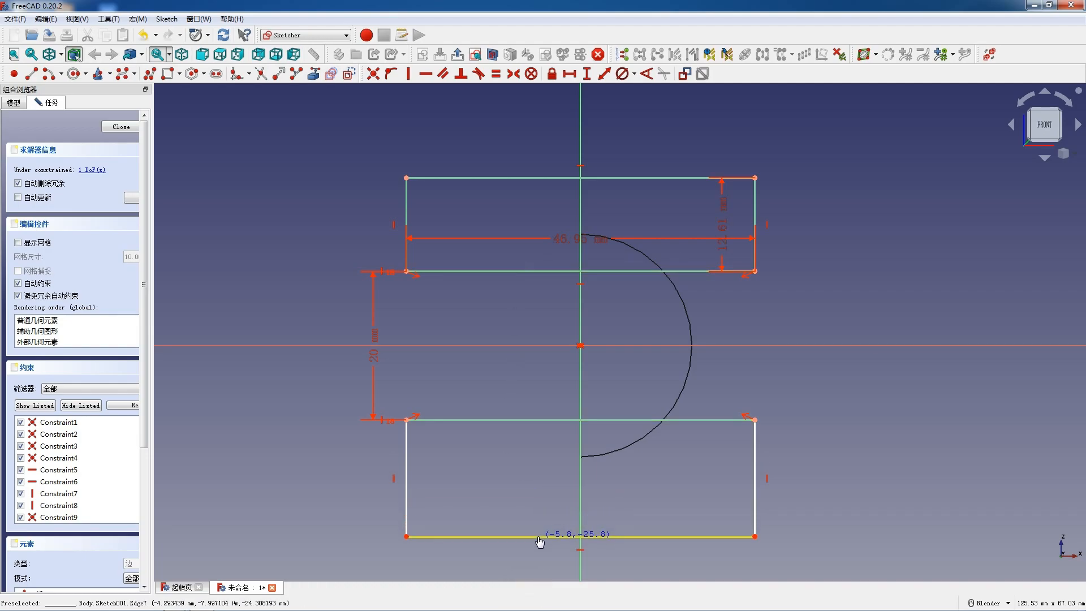
pyautogui.click(538, 537)
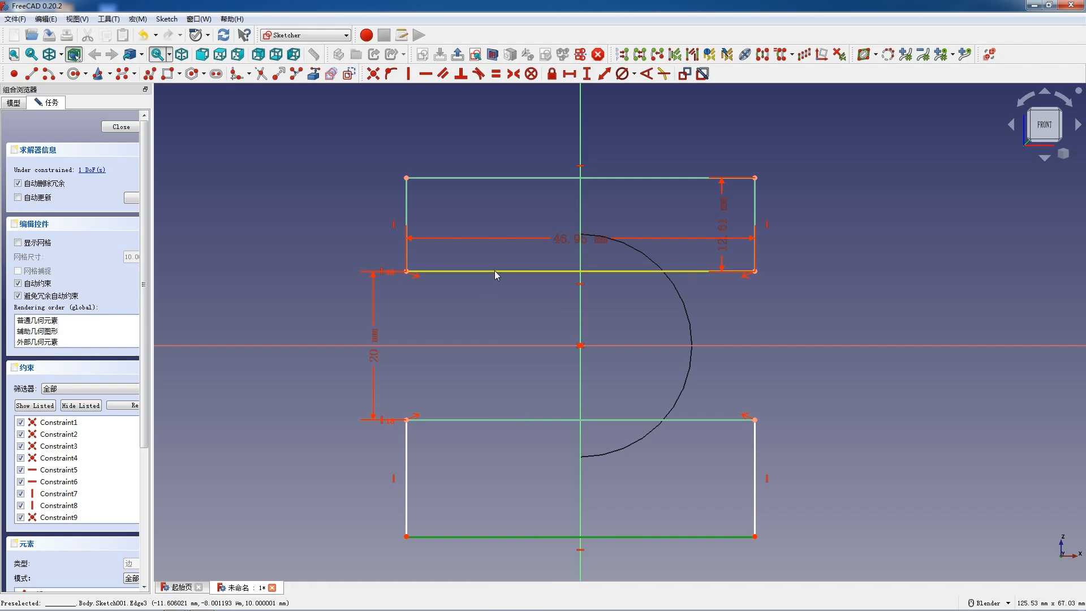
pyautogui.click(408, 468)
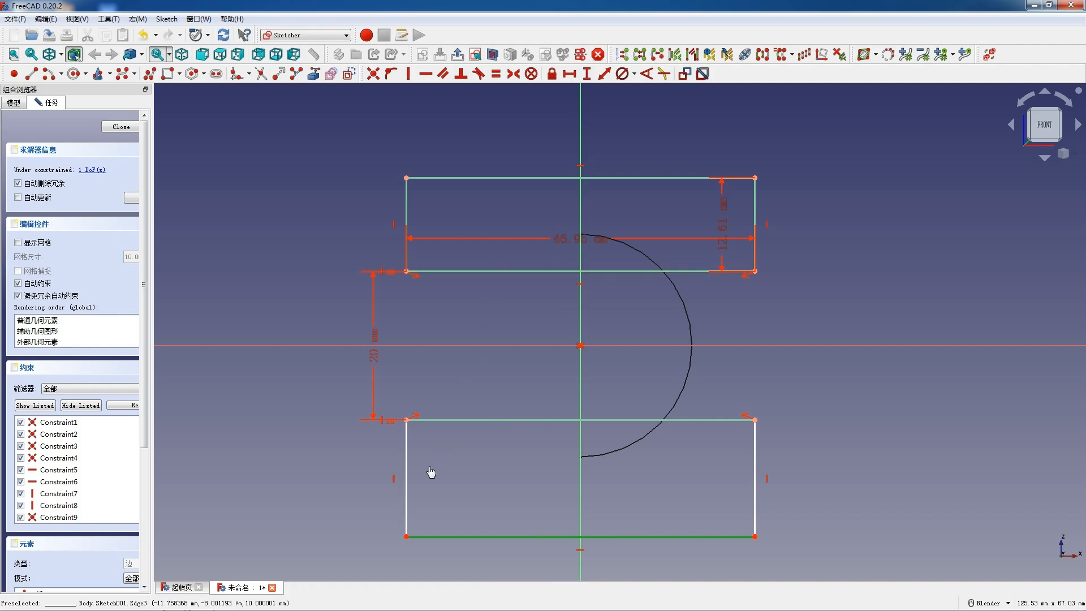
pyautogui.click(407, 207)
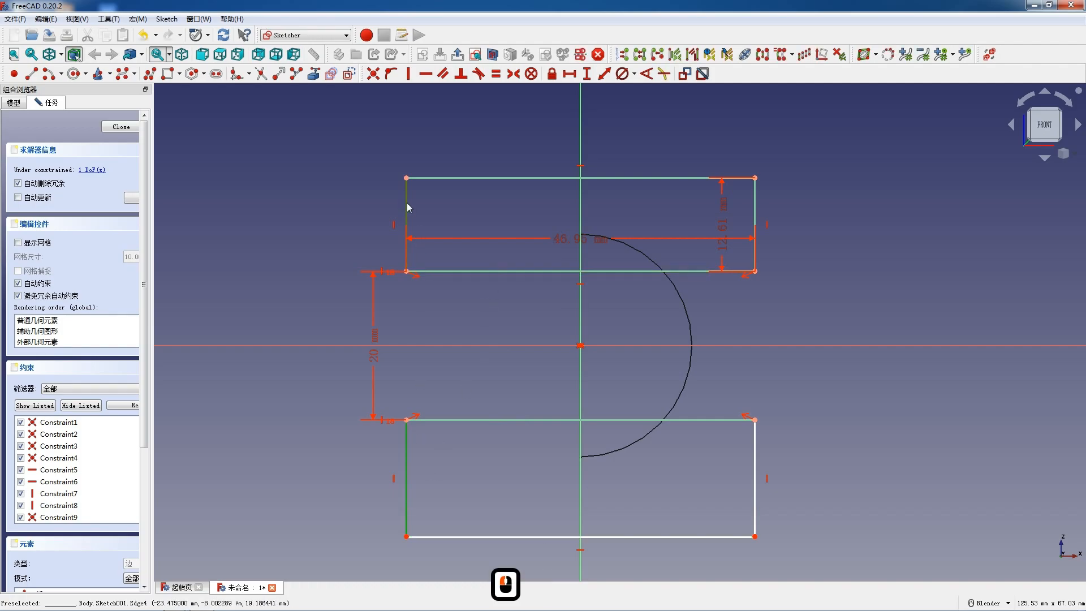
pyautogui.press('e')
# Close the rectangle sketch and switch the model from wireframe back to its default display style
pyautogui.click(119, 128)
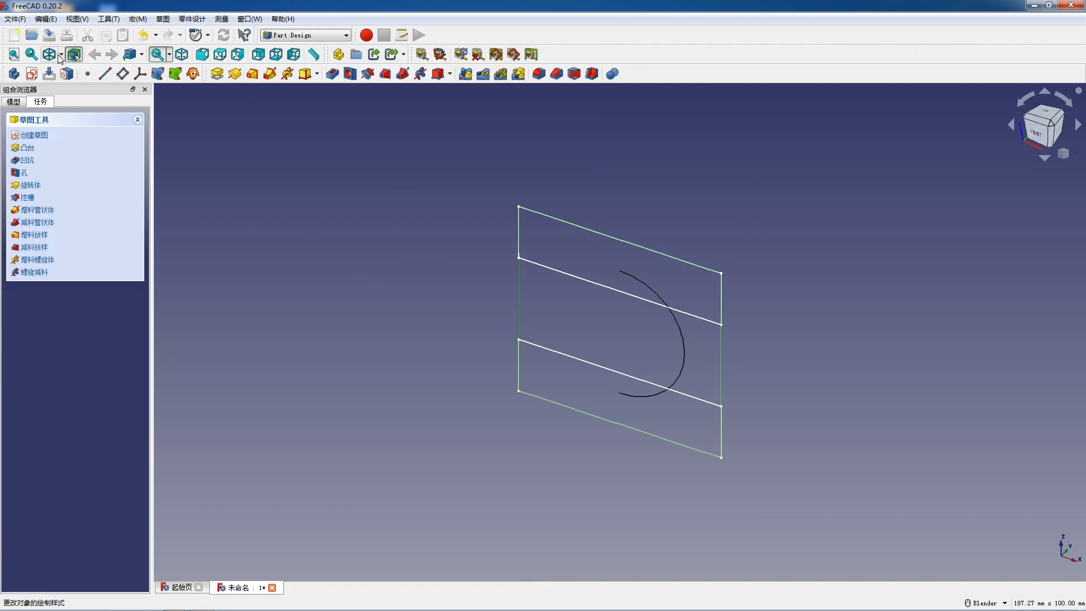
pyautogui.click(68, 71)
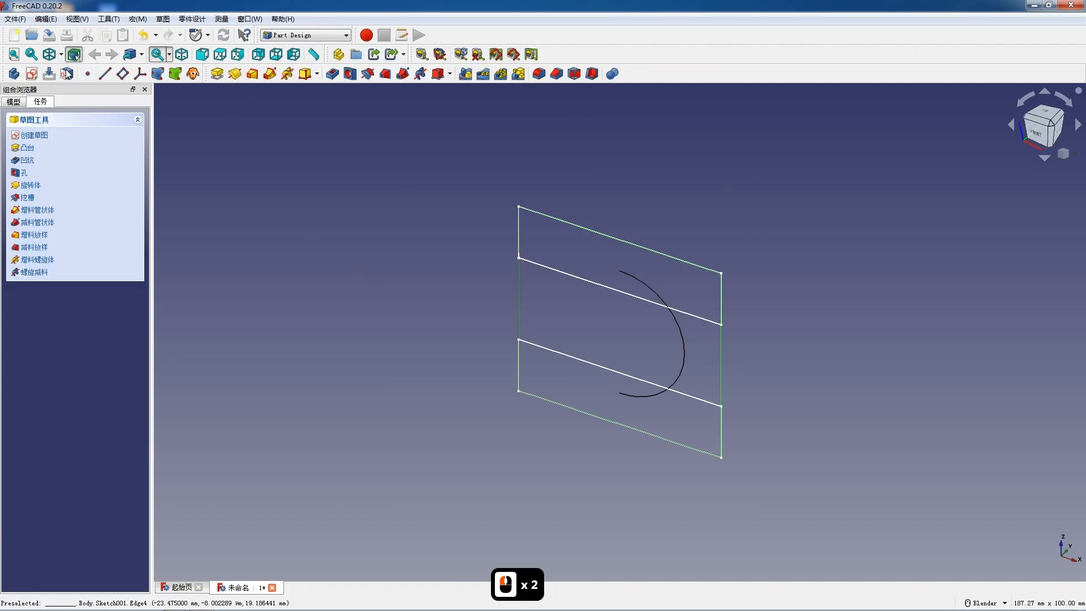
# Trim the sphere with a Pocket from the two-rectangle sketch, cutting through all and symmetric to the sketch plane
pyautogui.click(339, 75)
pyautogui.click(120, 169)
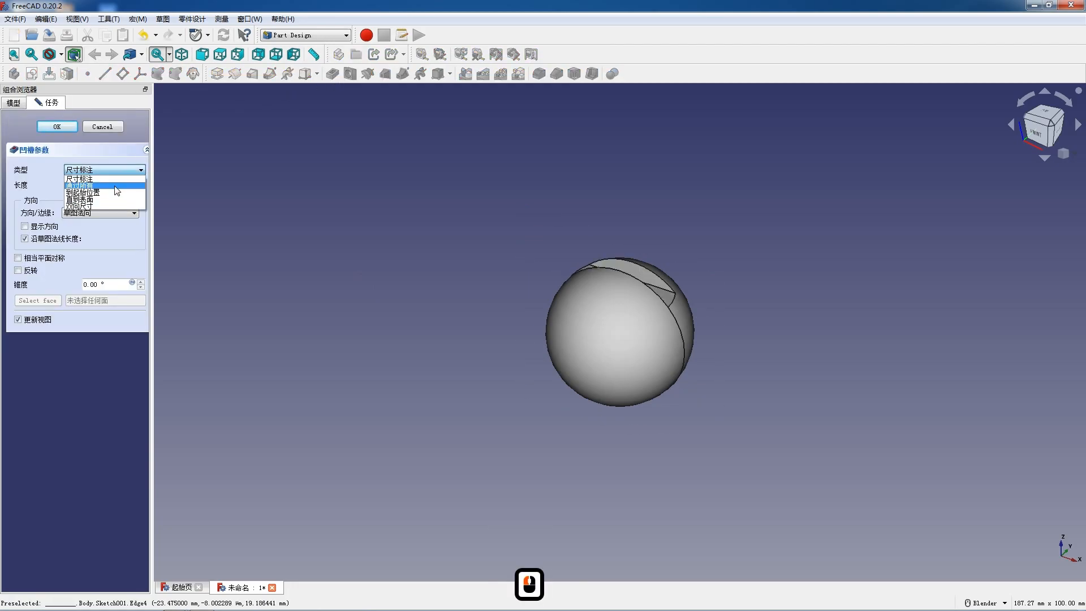
pyautogui.click(80, 186)
pyautogui.click(59, 249)
pyautogui.click(56, 127)
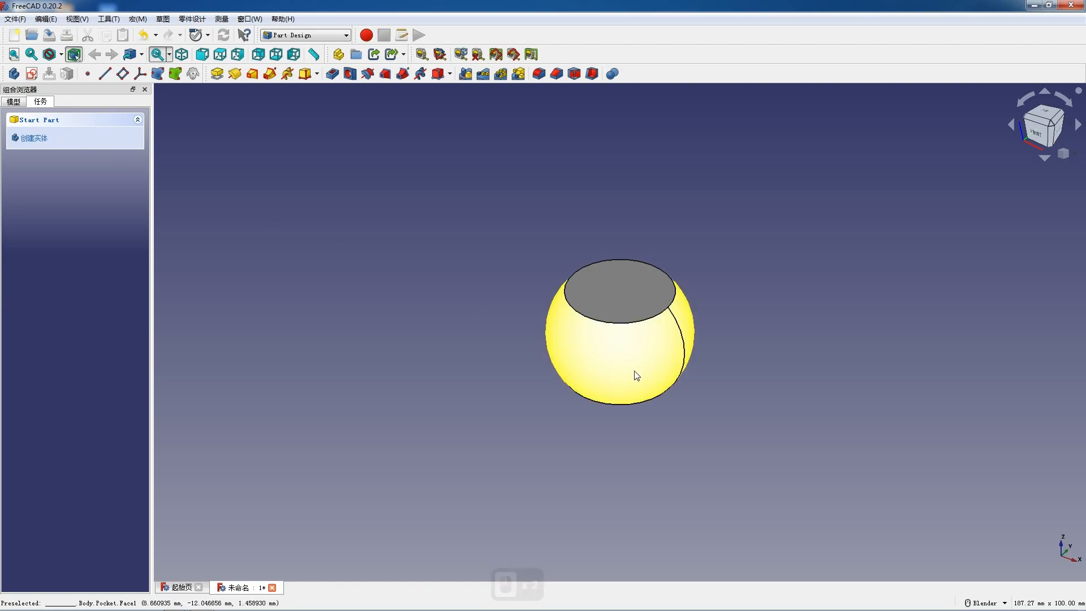
# Create a new sketch on the XZ plane of the trimmed sphere and switch the display to wireframe
pyautogui.scroll(-2, 638, 375)
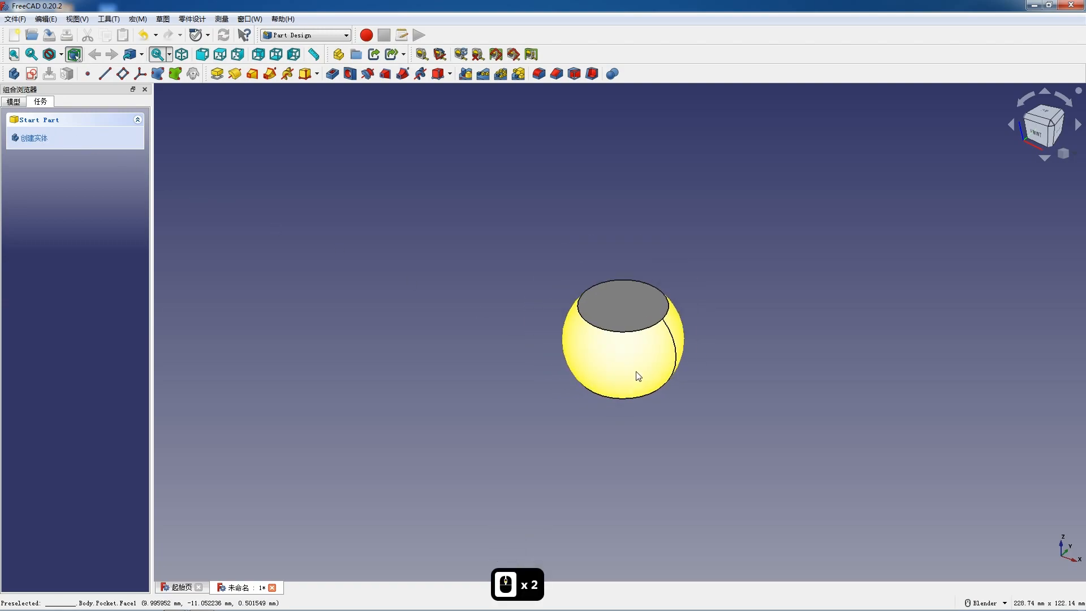
pyautogui.scroll(1, 633, 322)
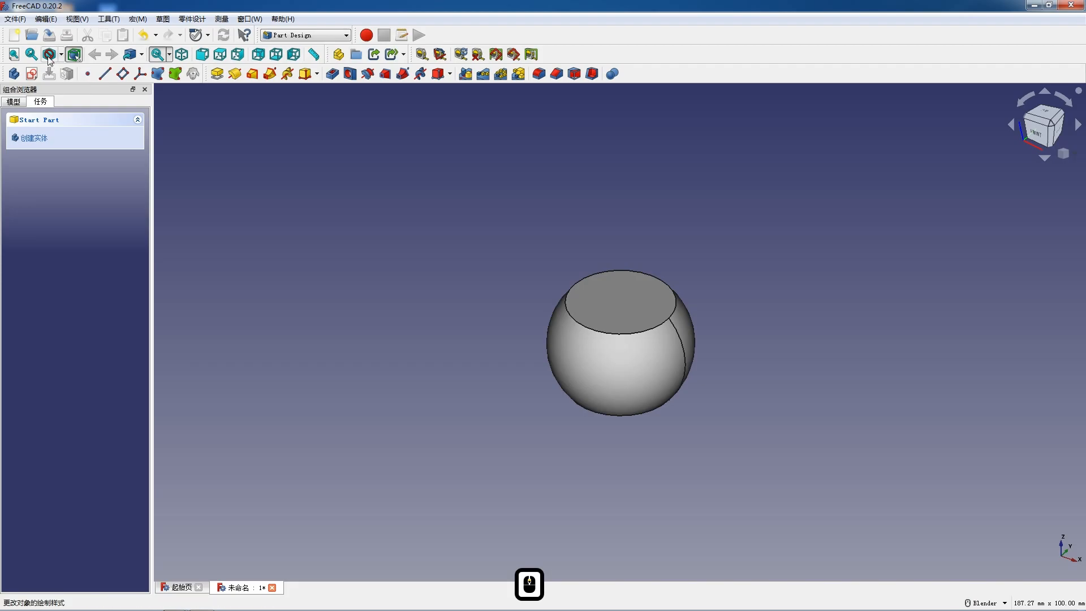
pyautogui.click(31, 73)
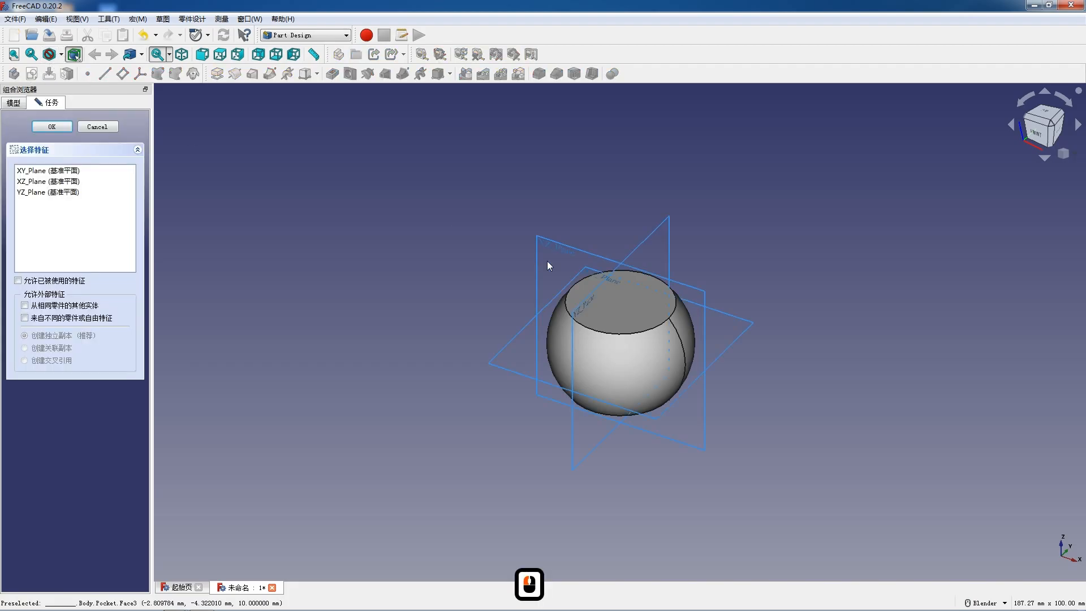
pyautogui.doubleClick(568, 250)
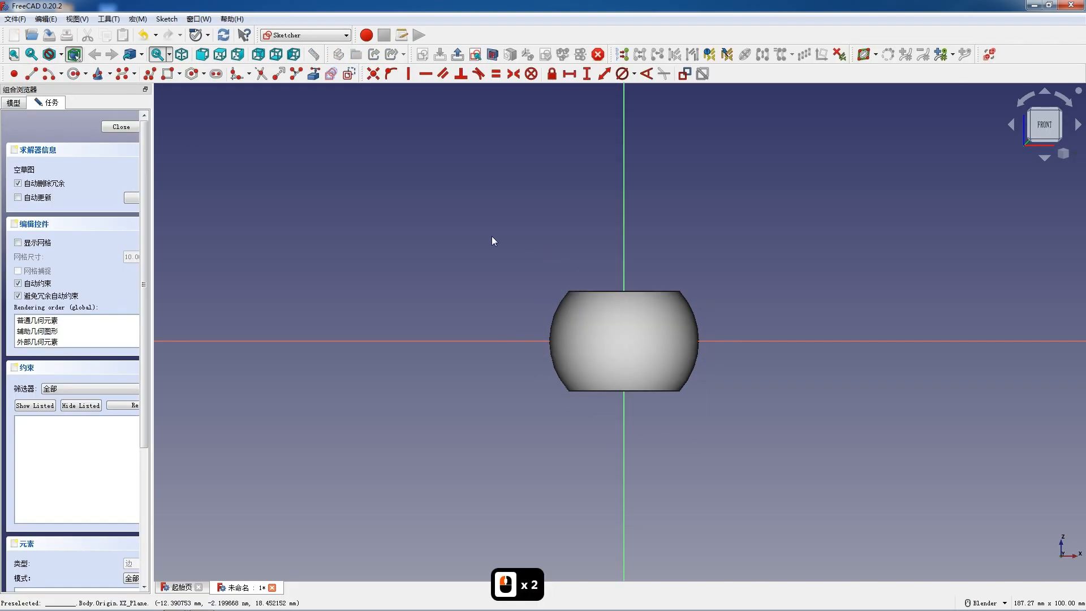
pyautogui.click(61, 54)
pyautogui.click(71, 96)
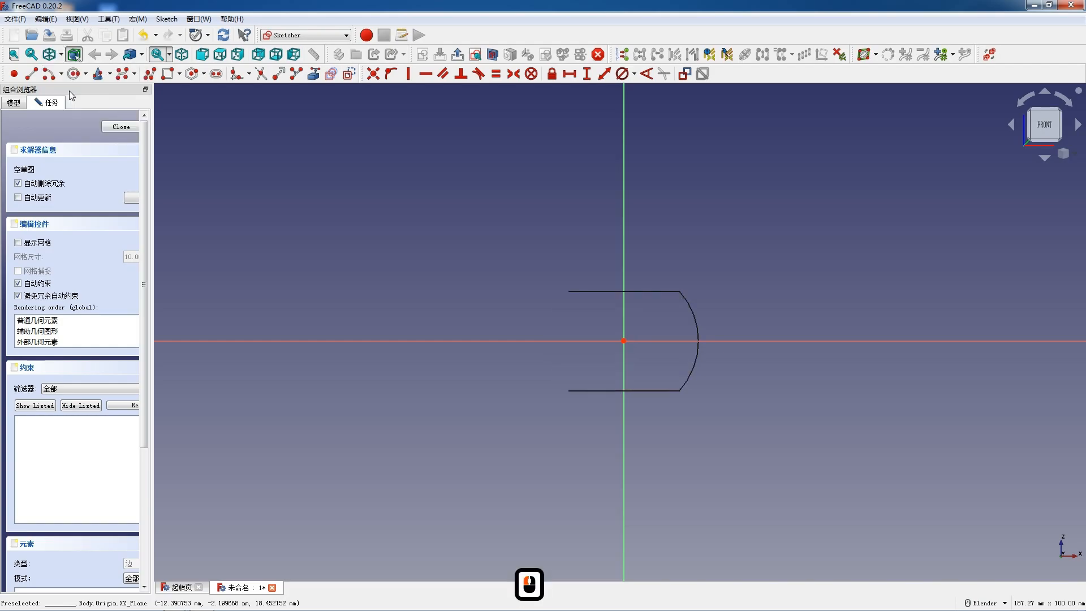
# Draw a circle centred on the sketch origin and set its diameter to 14 mm
pyautogui.click(74, 73)
pyautogui.scroll(2, 590, 334)
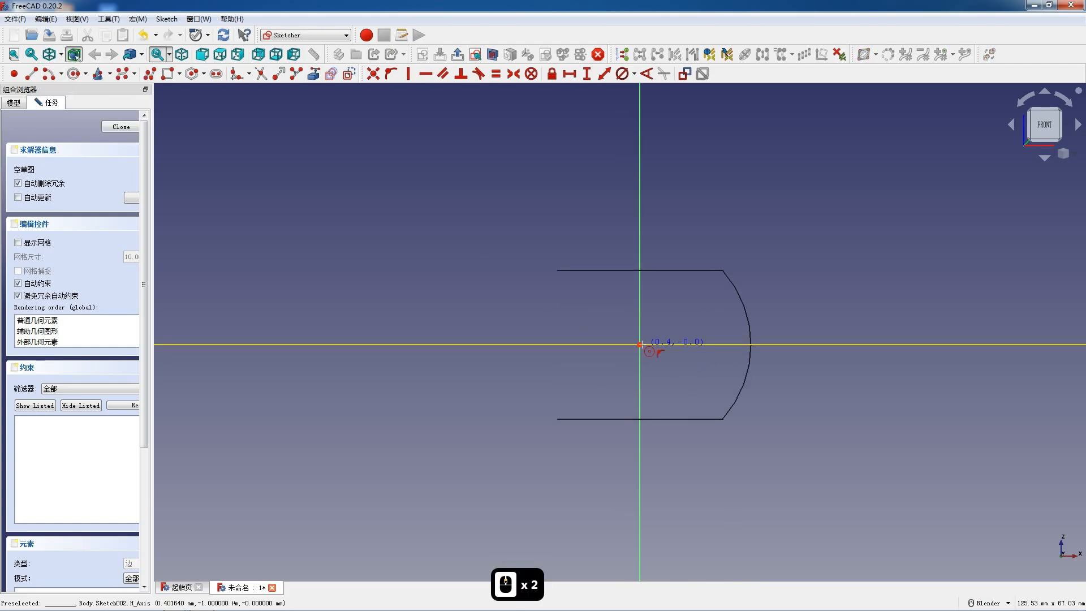
pyautogui.click(639, 345)
pyautogui.click(675, 383)
pyautogui.press('Escape')
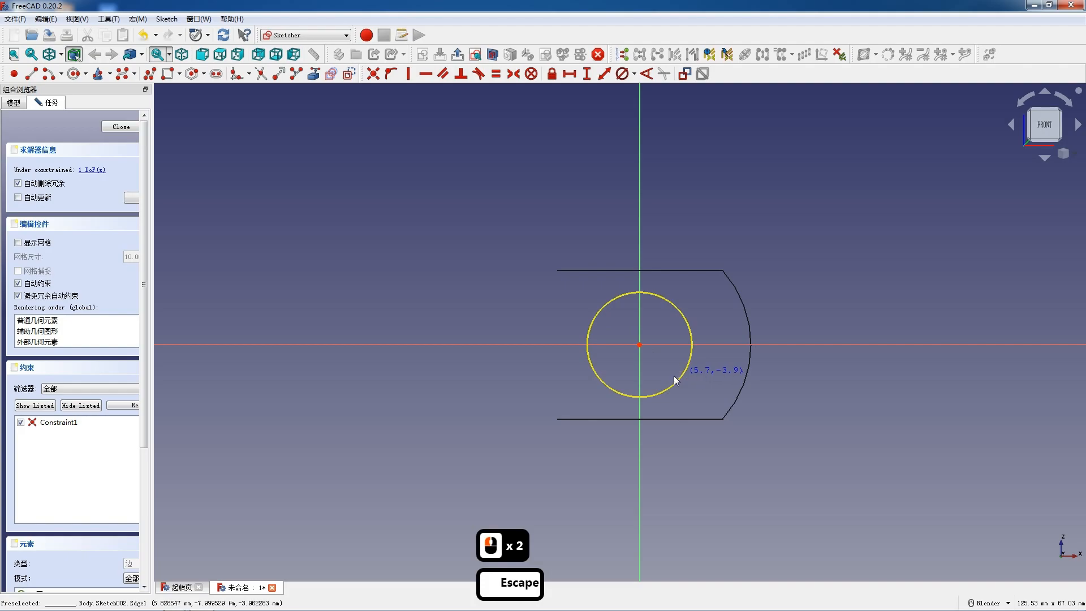
pyautogui.click(675, 386)
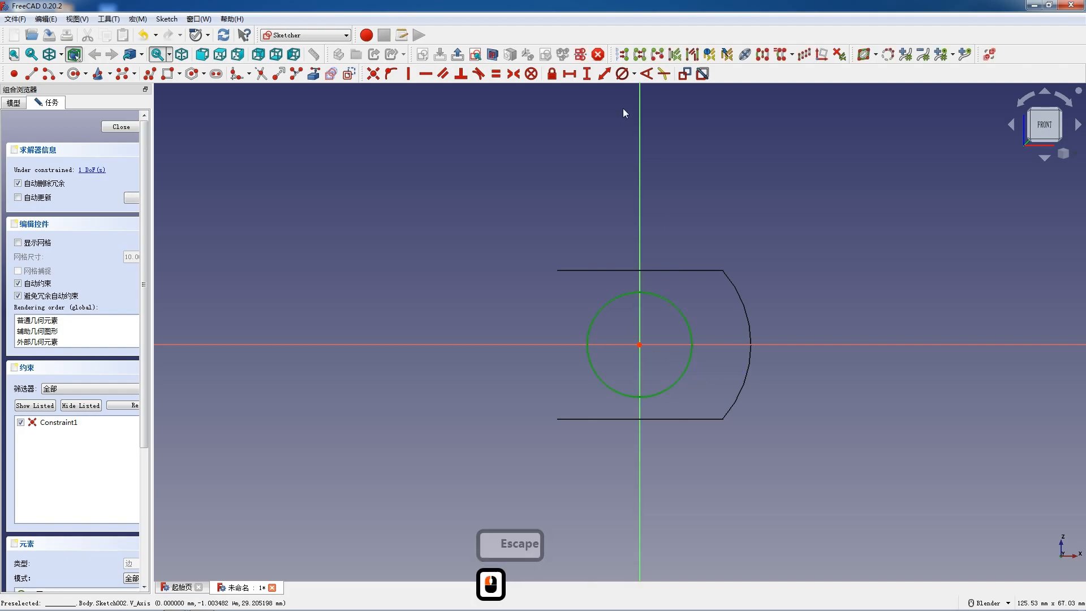
pyautogui.click(622, 74)
pyautogui.write('14')
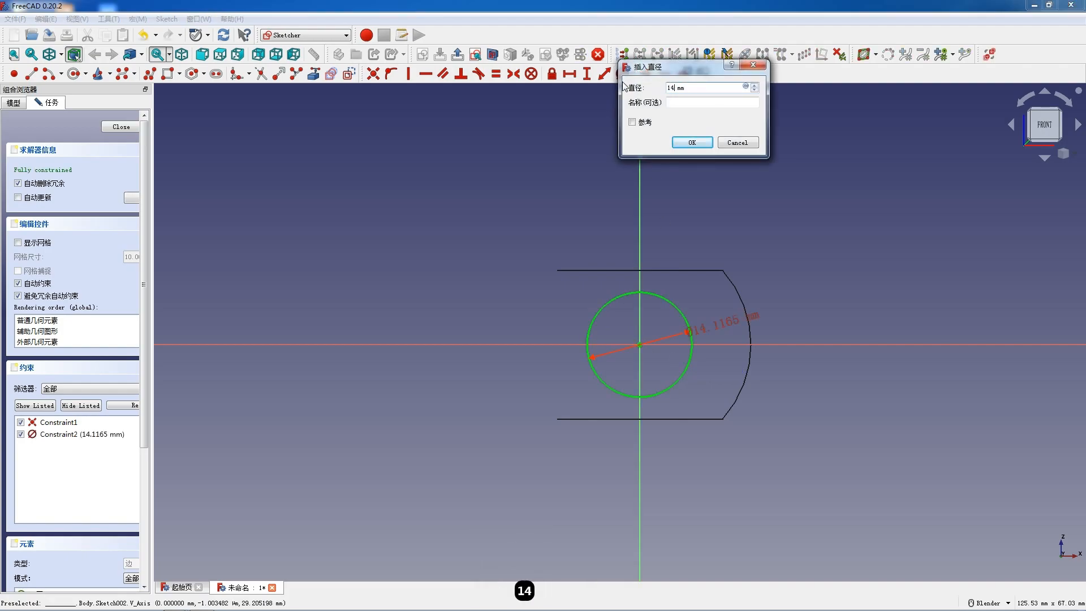
pyautogui.press('Return')
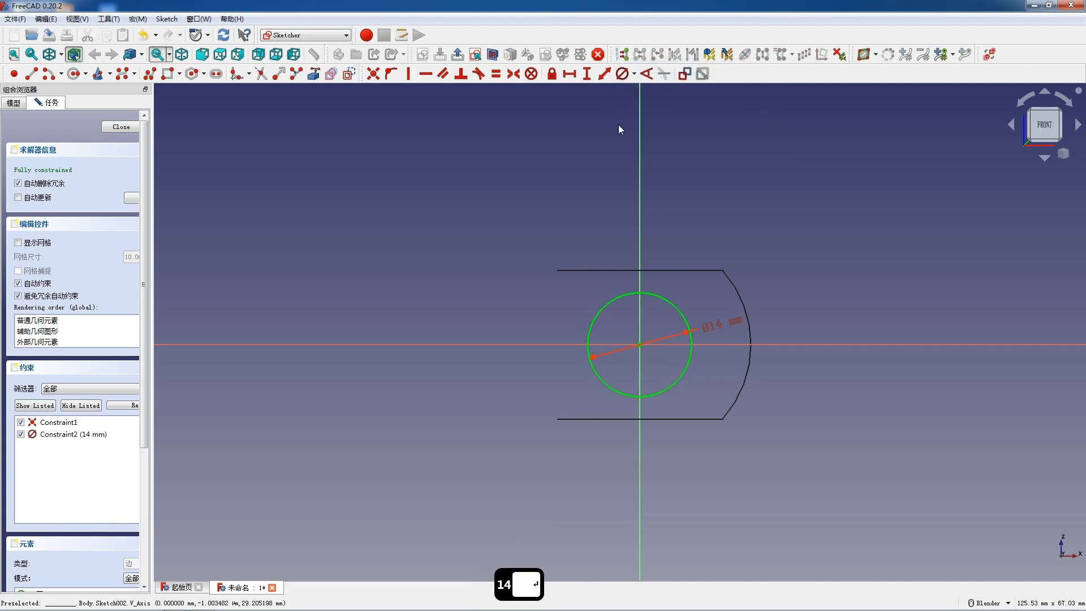
# Close the circle sketch and return the model from wireframe to its default display style
pyautogui.click(121, 128)
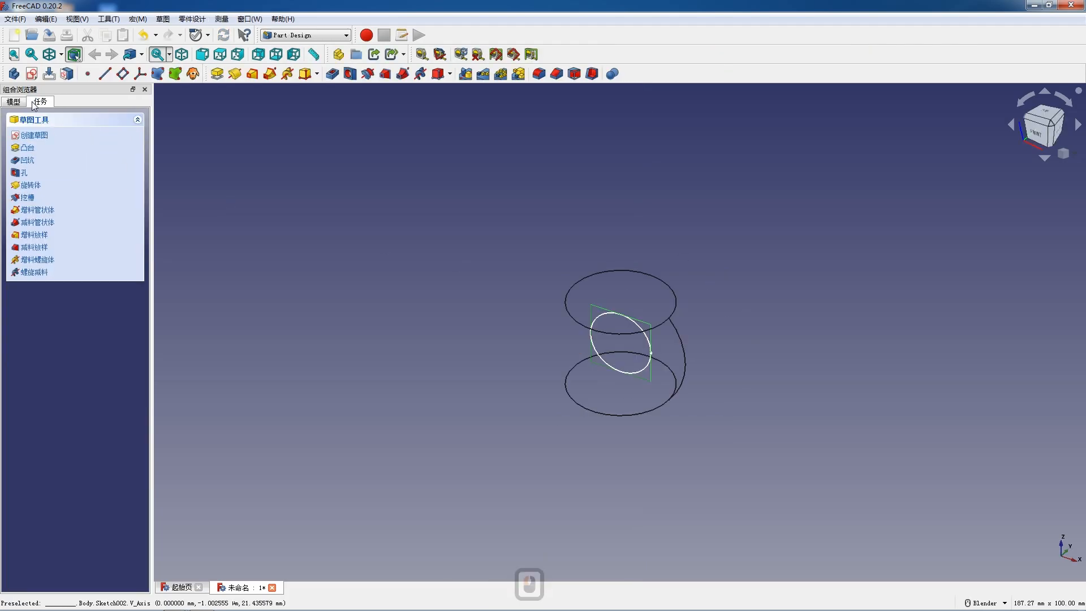
pyautogui.click(61, 55)
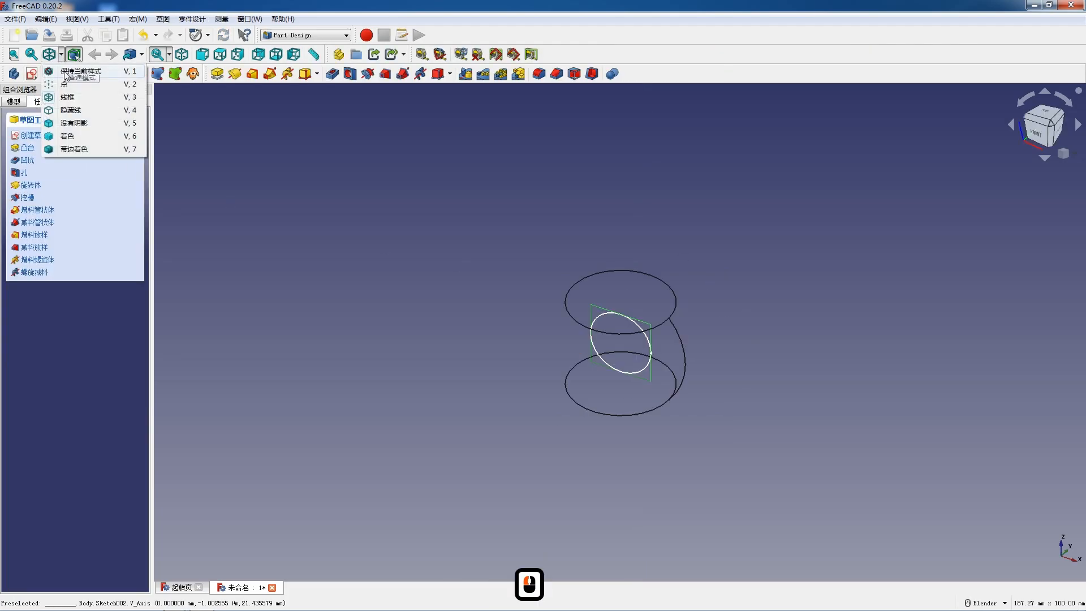
pyautogui.click(79, 70)
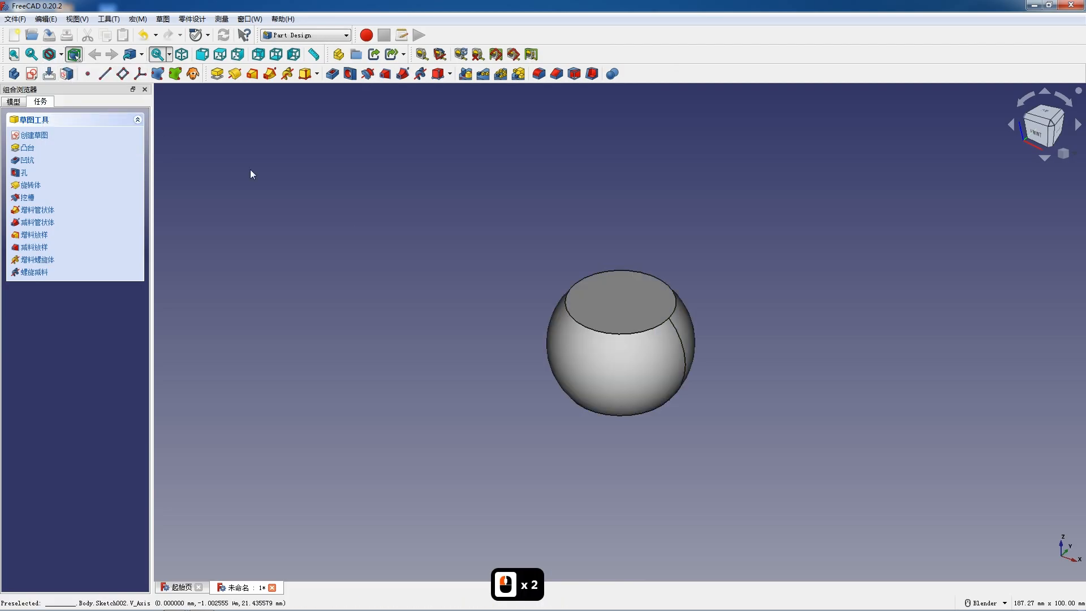
# Pad the circle sketch 40 mm to form a cylindrical arm extending out of the trimmed sphere
pyautogui.click(216, 77)
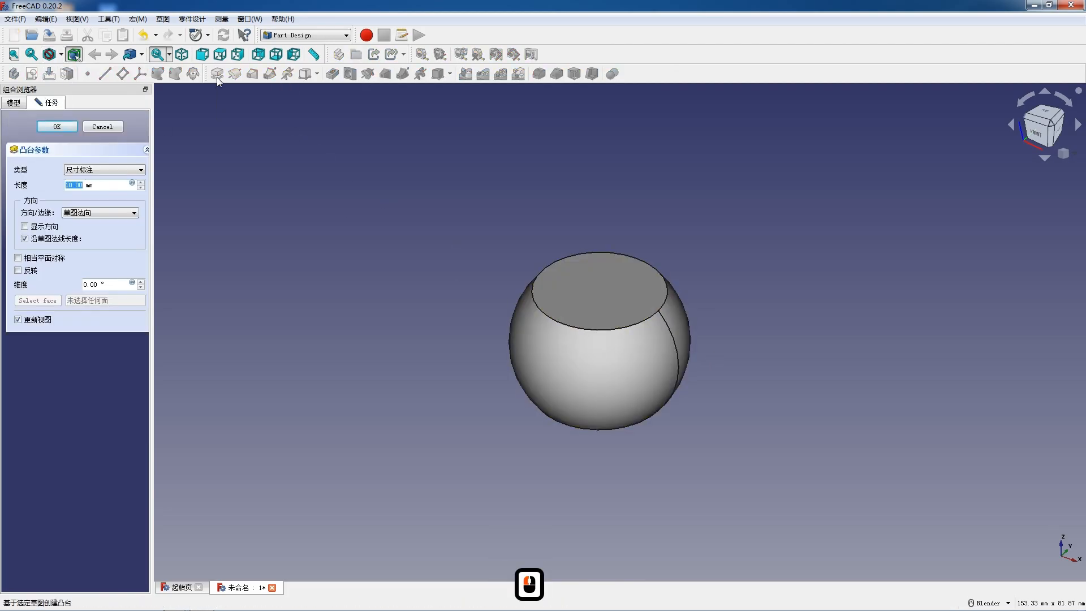
pyautogui.write('40')
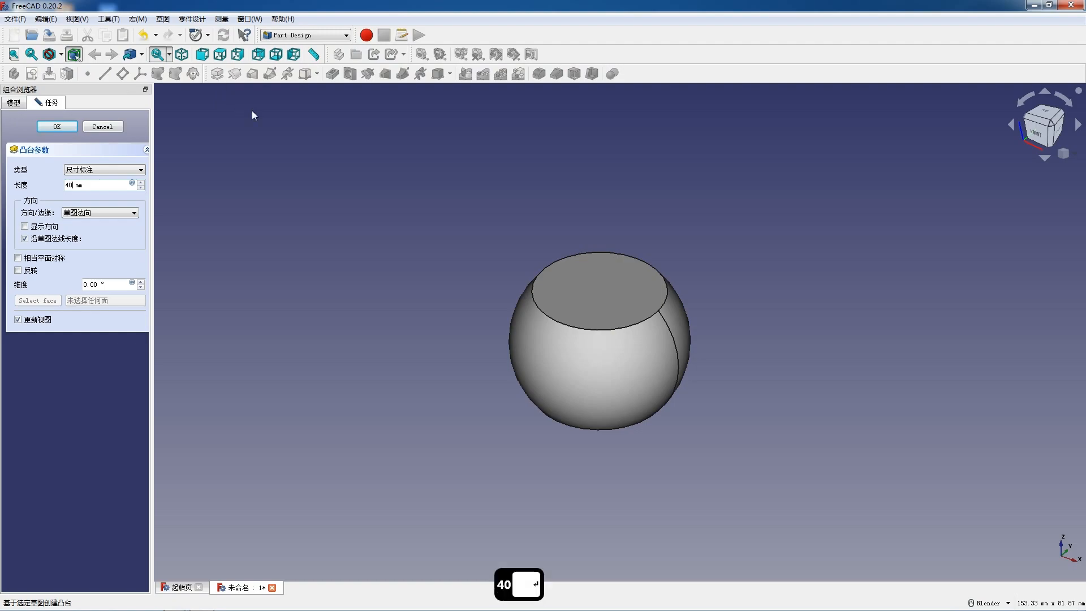
pyautogui.press('Return')
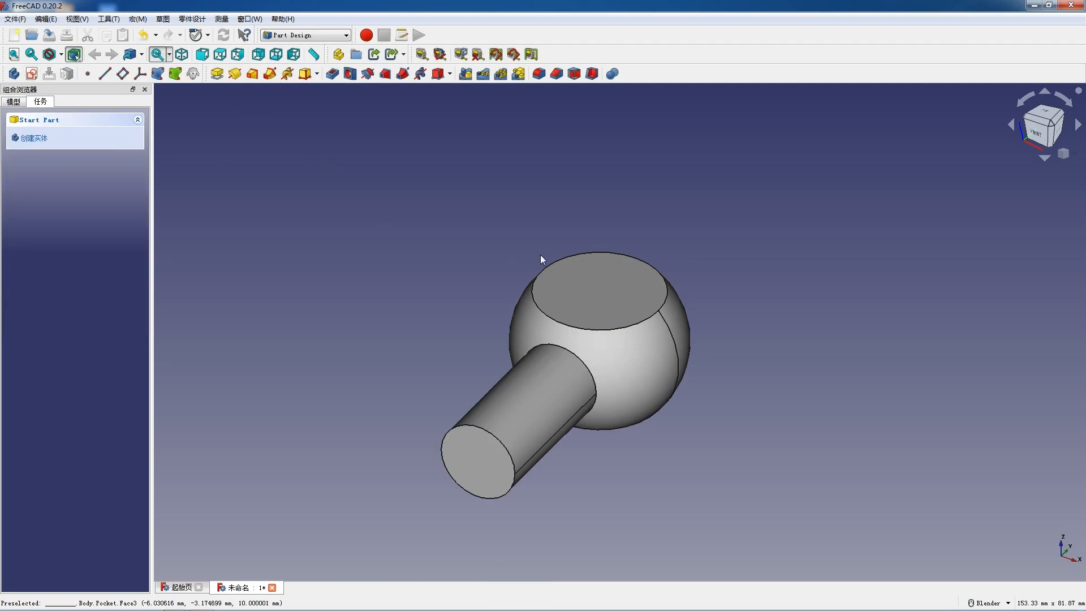
# Try a polar pattern of the cylindrical arm with 6 occurrences over 360° about the normal sketch axis
pyautogui.moveTo(444, 357); pyautogui.dragTo(346, 252, button='middle')
pyautogui.click(6, 102)
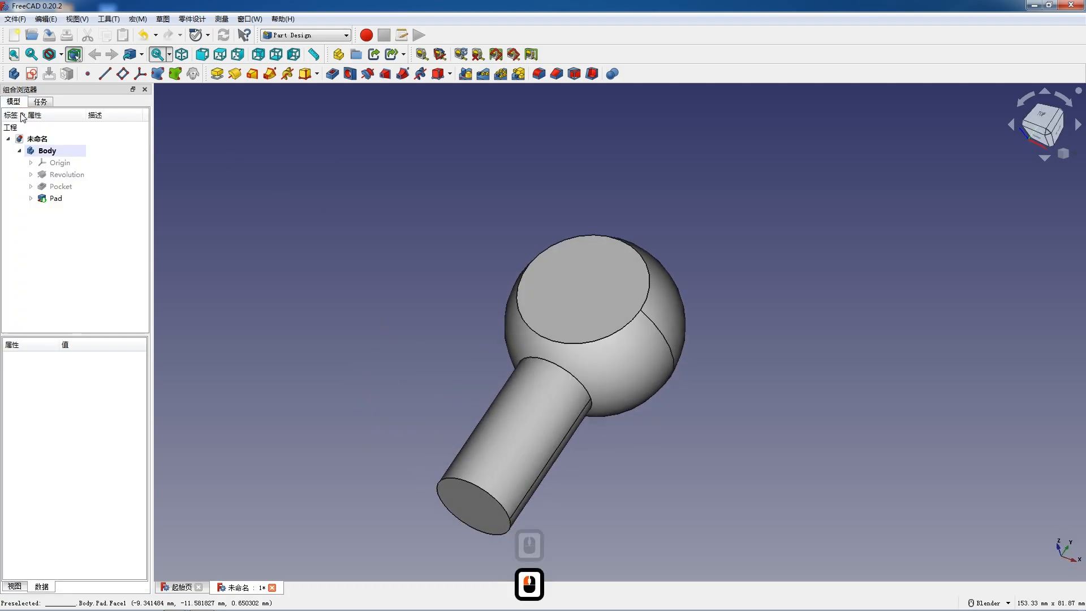
pyautogui.click(55, 198)
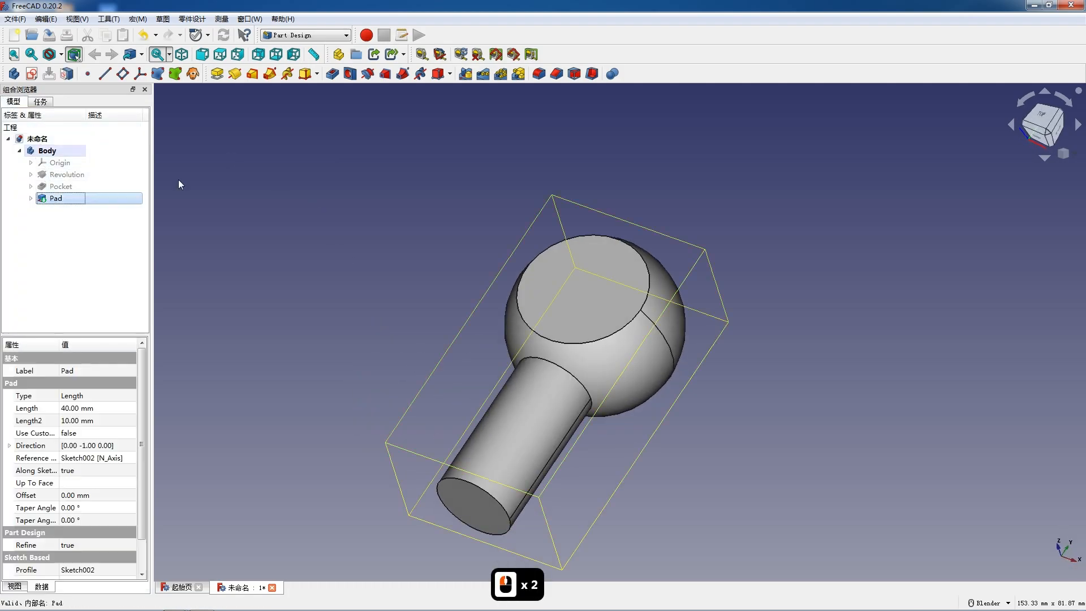
pyautogui.click(499, 76)
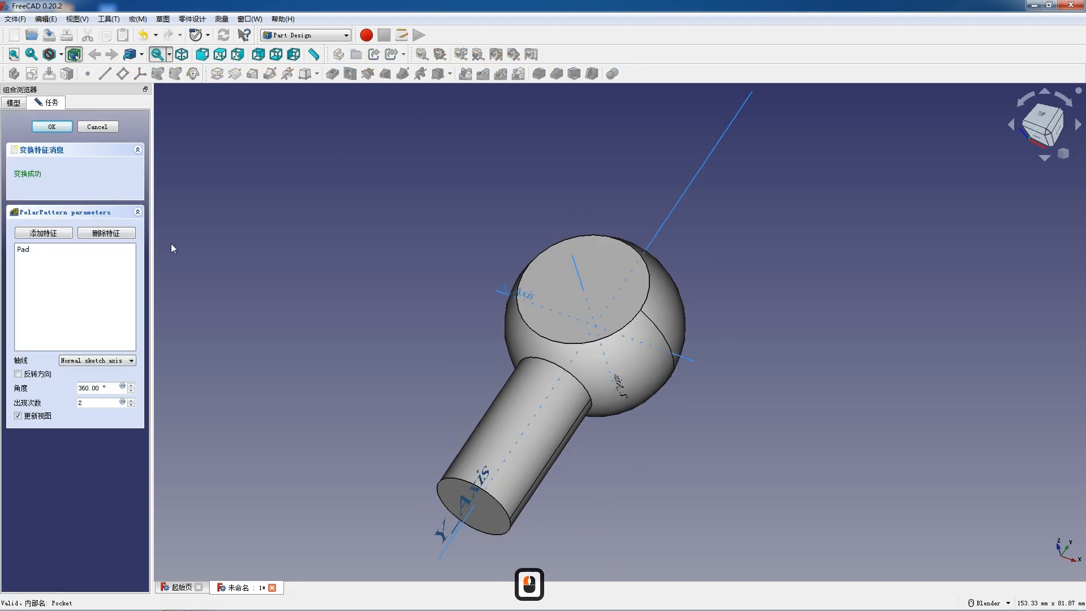
pyautogui.click(131, 400)
pyautogui.click(131, 400)
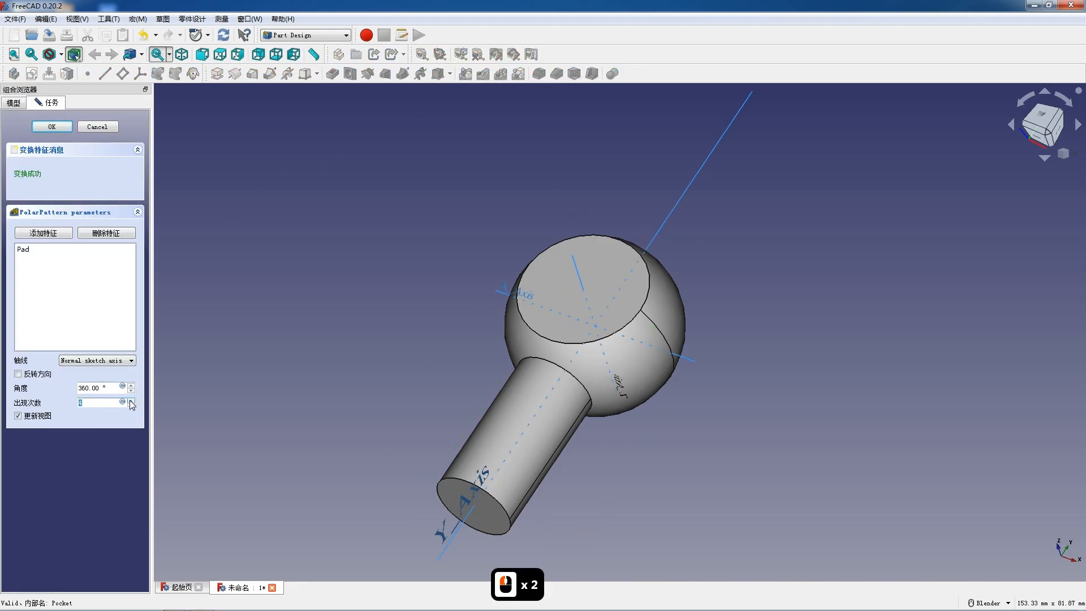
pyautogui.click(130, 400)
pyautogui.click(130, 400)
pyautogui.scroll(-4, 574, 313)
pyautogui.moveTo(514, 340); pyautogui.dragTo(509, 243, button='middle')
pyautogui.scroll(-5, 603, 287)
pyautogui.scroll(-8, 606, 242)
pyautogui.moveTo(621, 238); pyautogui.dragTo(603, 226, button='middle')
pyautogui.scroll(19, 603, 226)
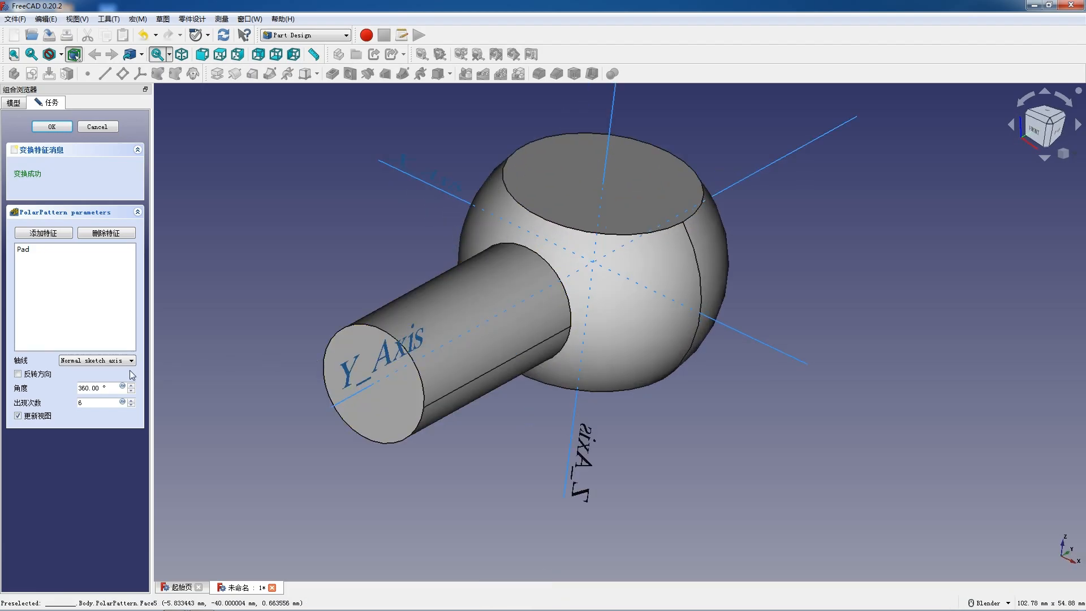
pyautogui.click(94, 128)
pyautogui.click(56, 198)
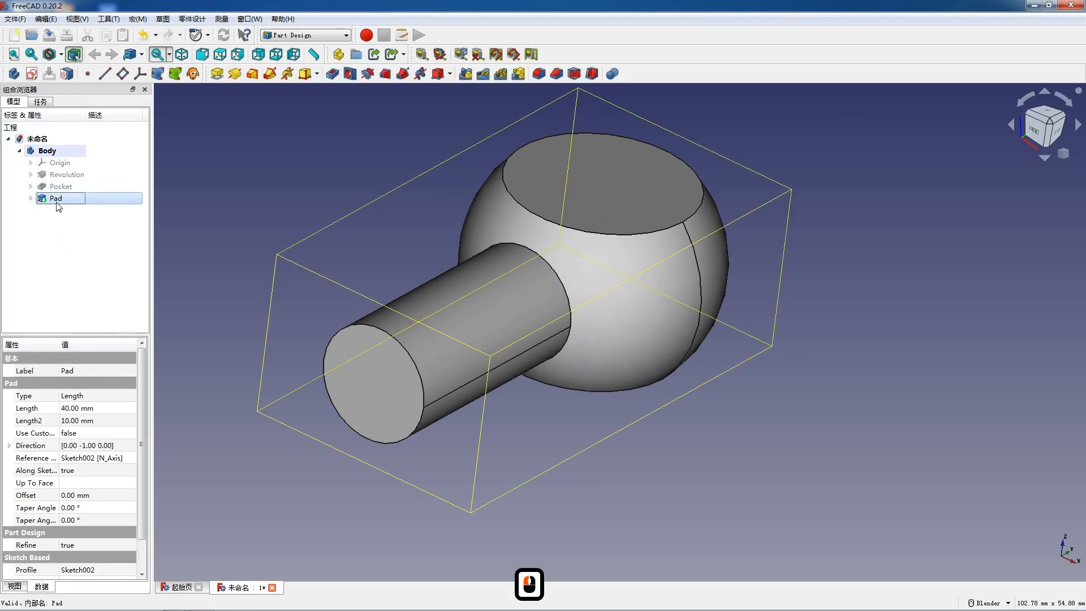
pyautogui.moveTo(521, 332); pyautogui.dragTo(580, 391, button='middle')
pyautogui.scroll(-1, 579, 388)
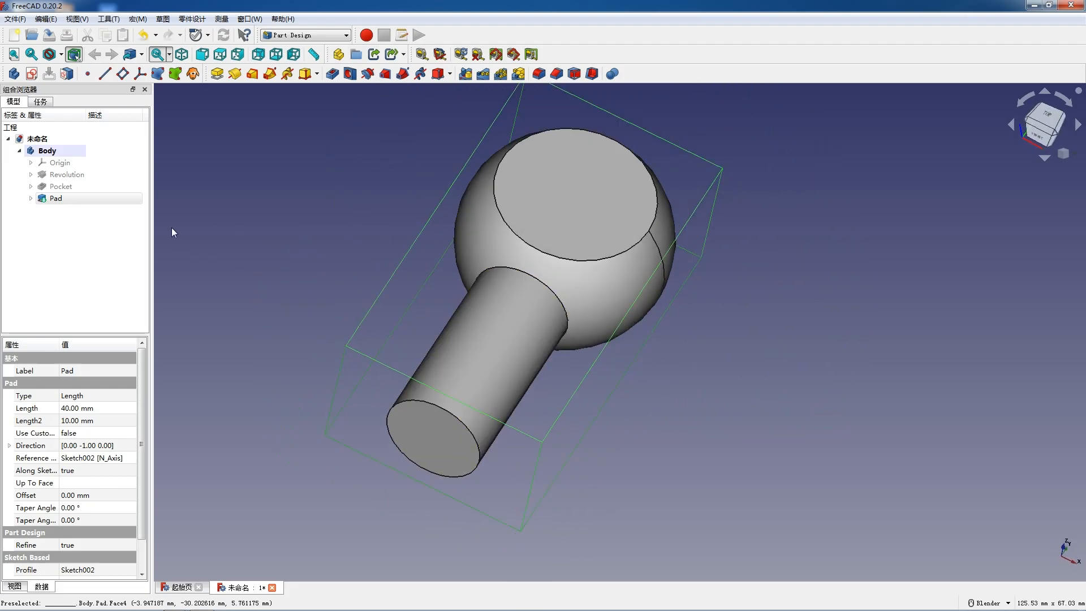
pyautogui.click(91, 199)
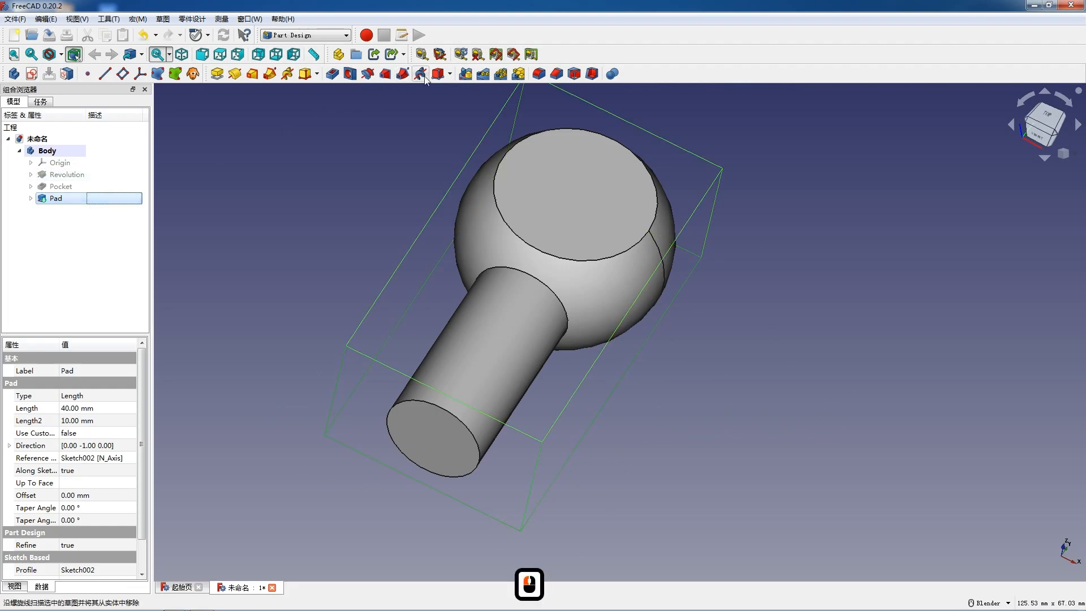
pyautogui.scroll(-5, 517, 129)
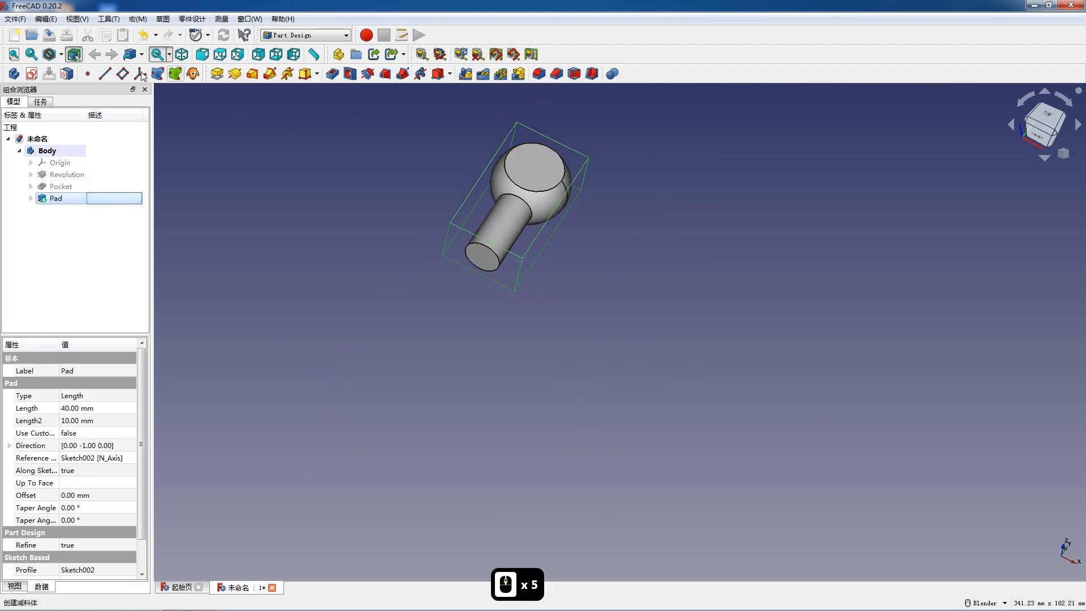
pyautogui.click(220, 146)
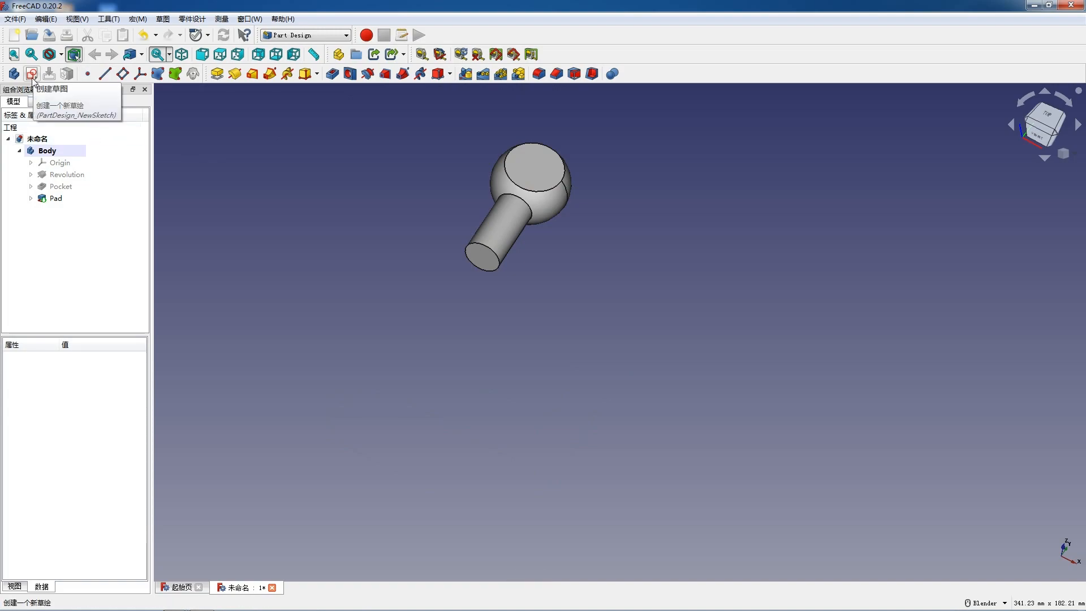
pyautogui.press('F12')
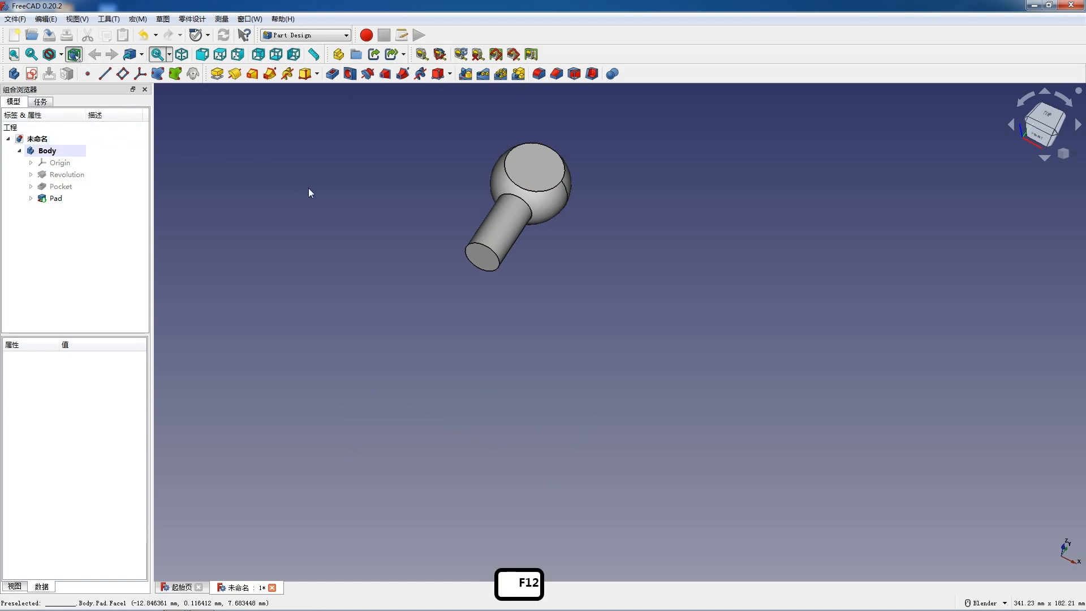
# Review the Pad parameters of the cylindrical arm and close them without editing
pyautogui.doubleClick(55, 199)
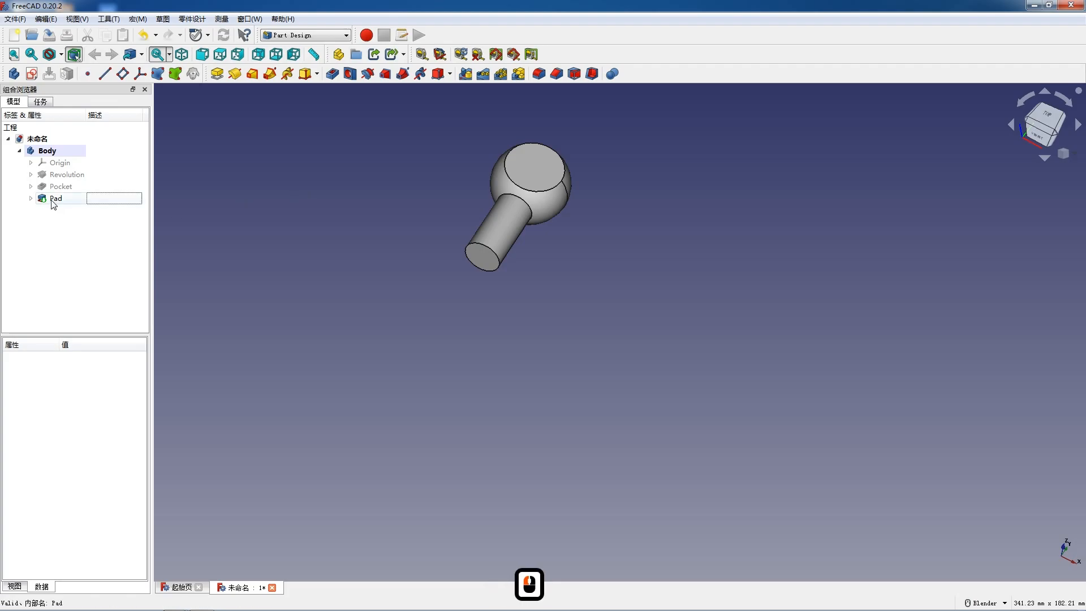
pyautogui.doubleClick(52, 201)
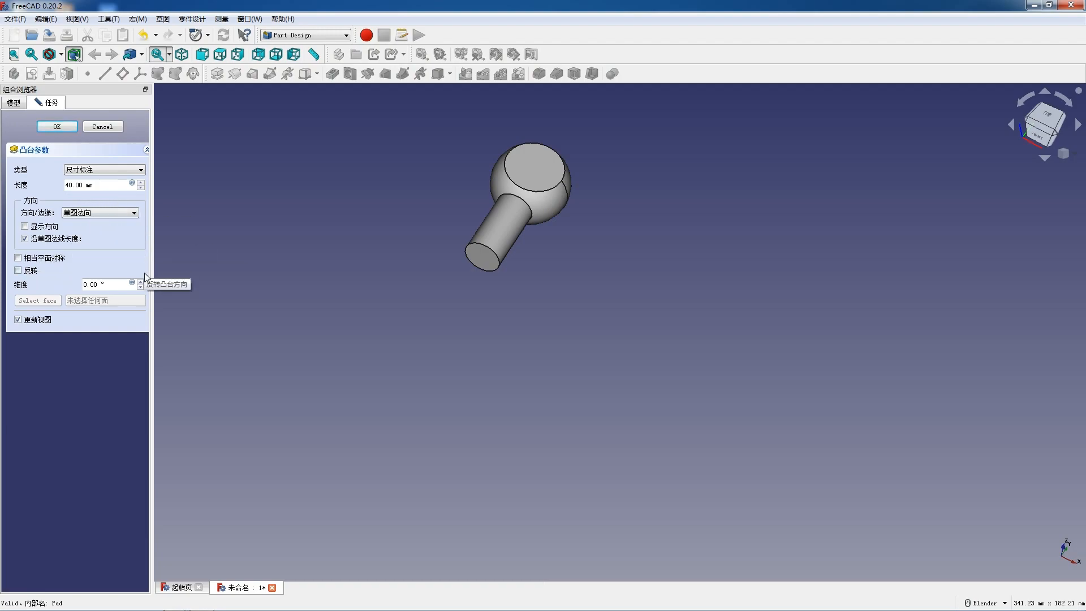
pyautogui.click(58, 127)
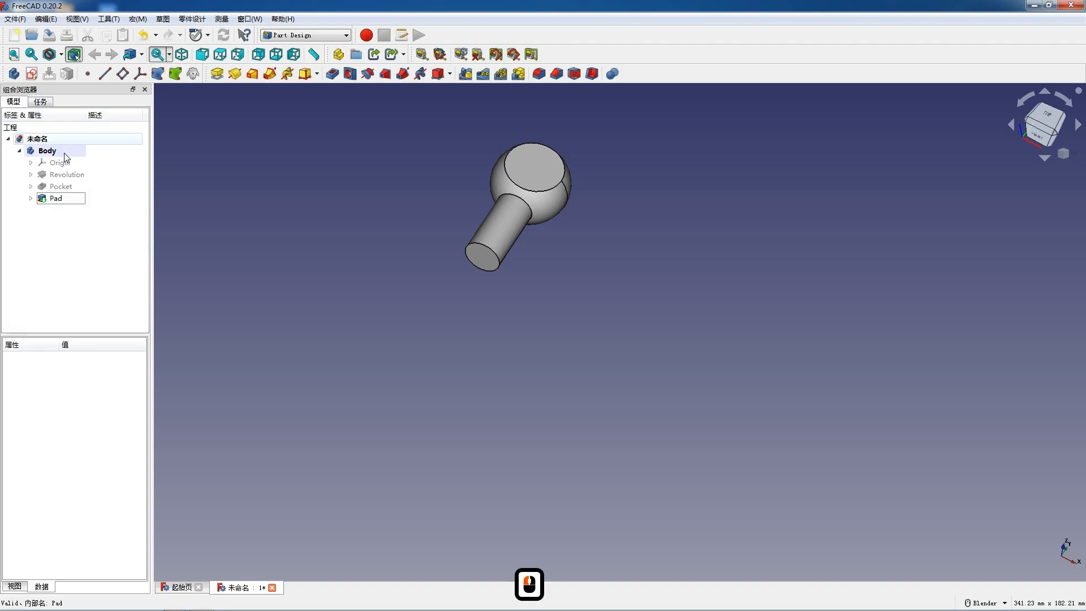
# Start a polar pattern of the cylindrical arm with 6 occurrences over 360°
pyautogui.click(62, 202)
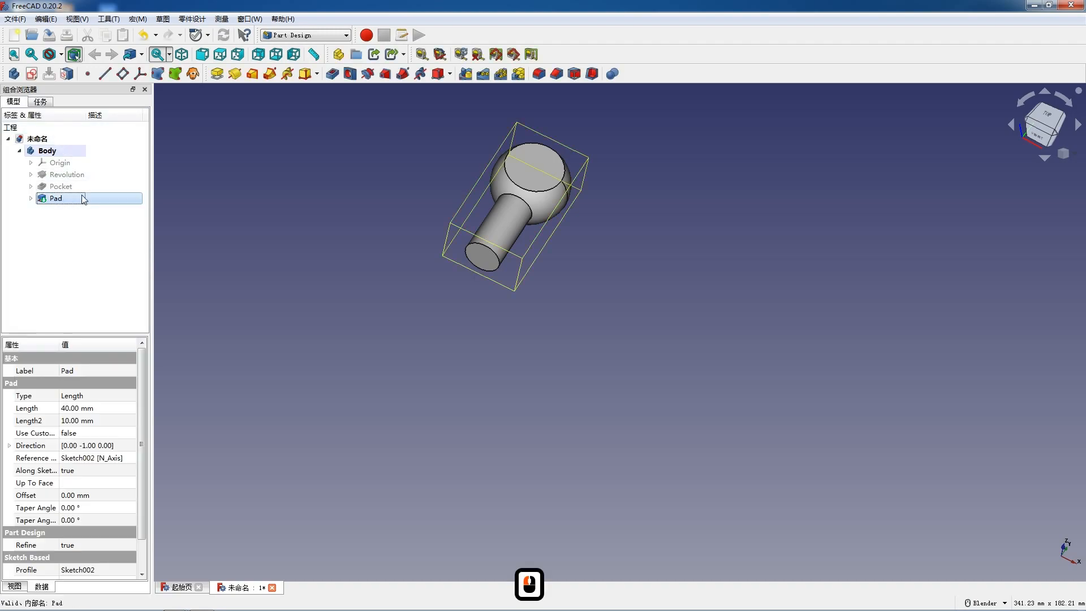
pyautogui.click(500, 74)
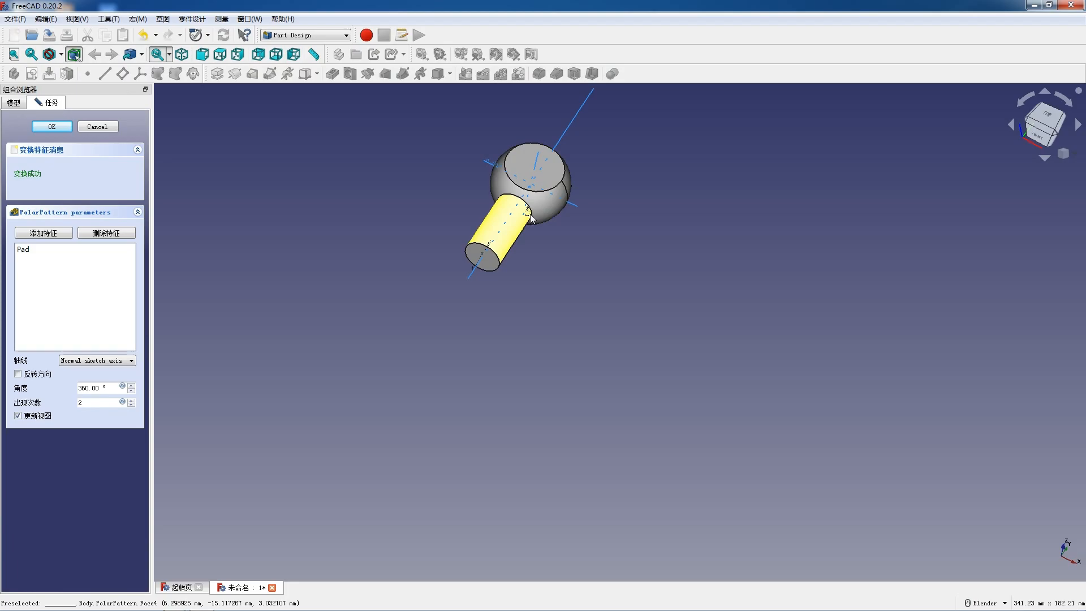
pyautogui.scroll(4, 574, 165)
pyautogui.moveTo(491, 276); pyautogui.dragTo(408, 345, button='middle')
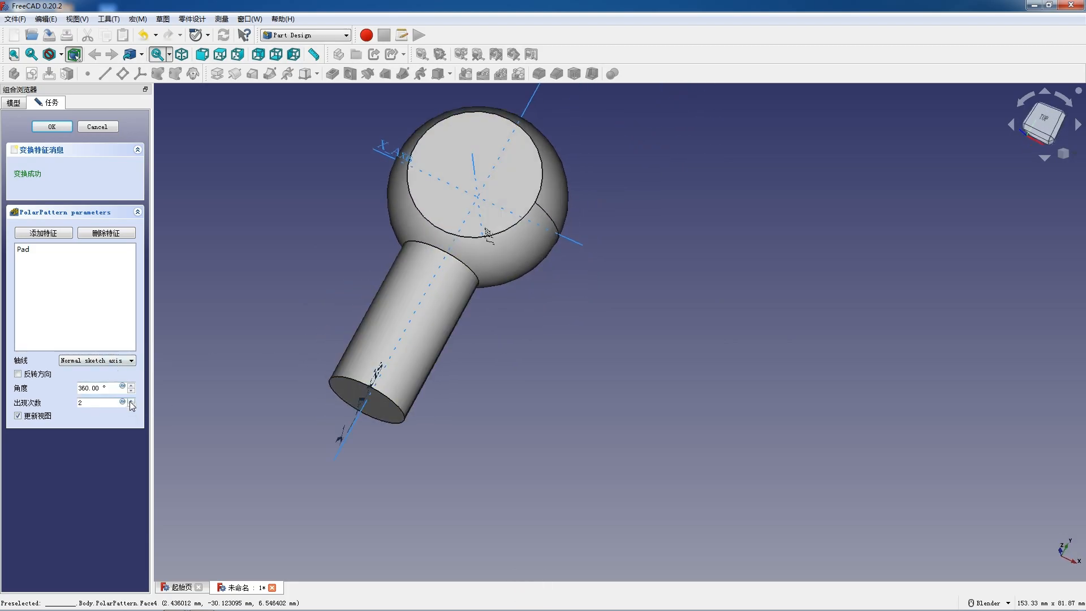
pyautogui.click(49, 237)
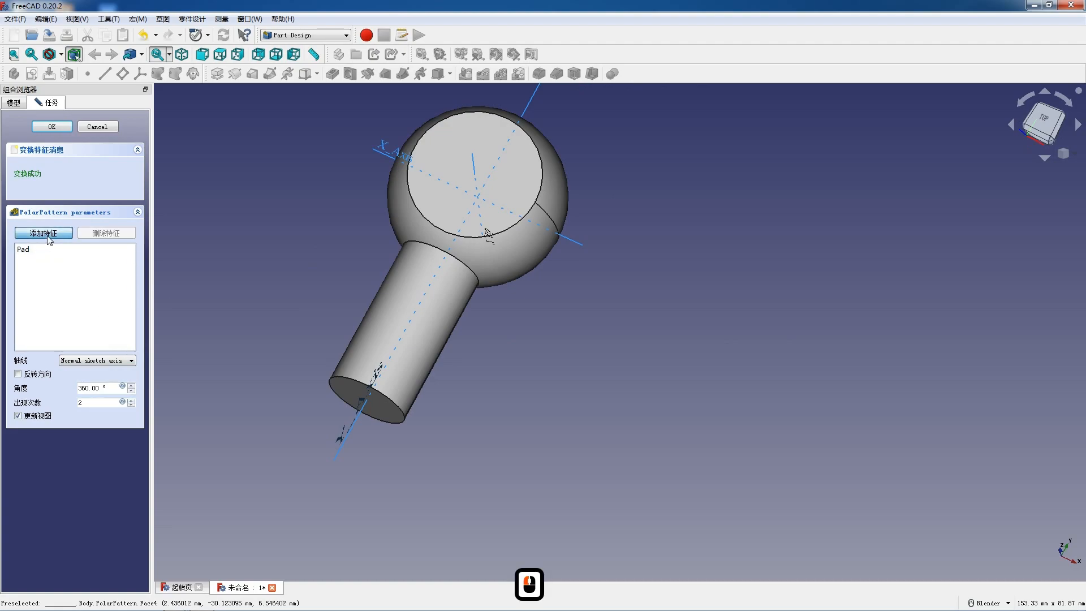
pyautogui.scroll(-20, 478, 298)
pyautogui.scroll(6, 454, 286)
pyautogui.scroll(18, 453, 286)
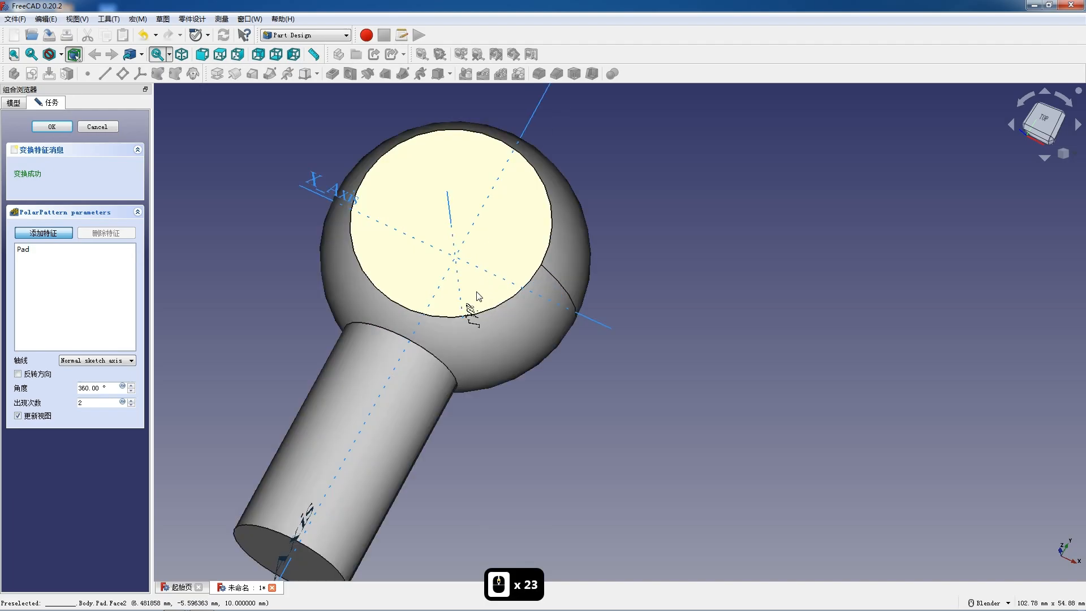
pyautogui.scroll(-1, 453, 309)
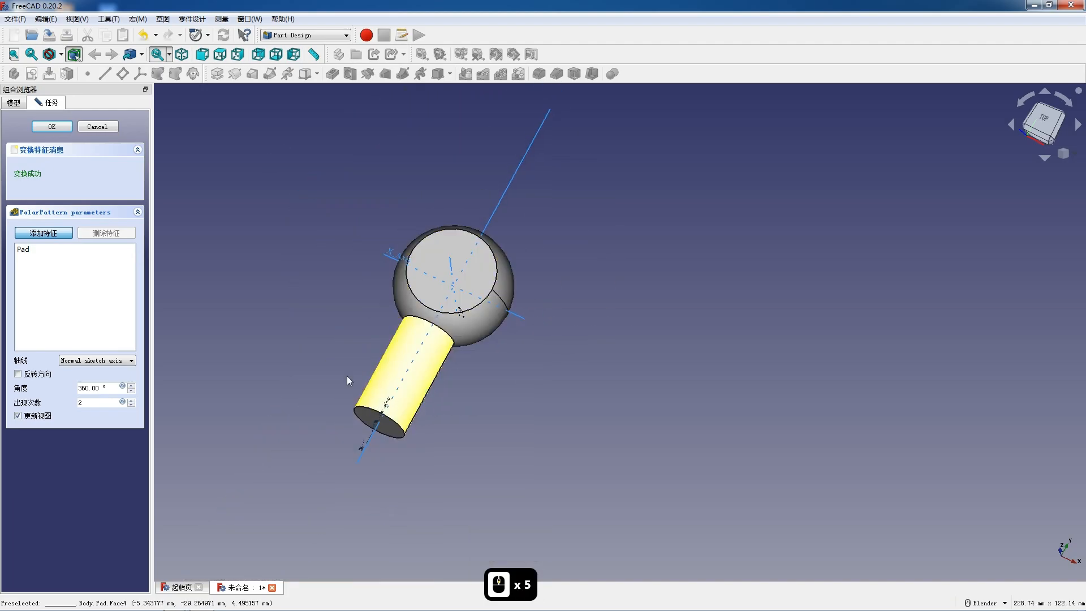
pyautogui.click(131, 401)
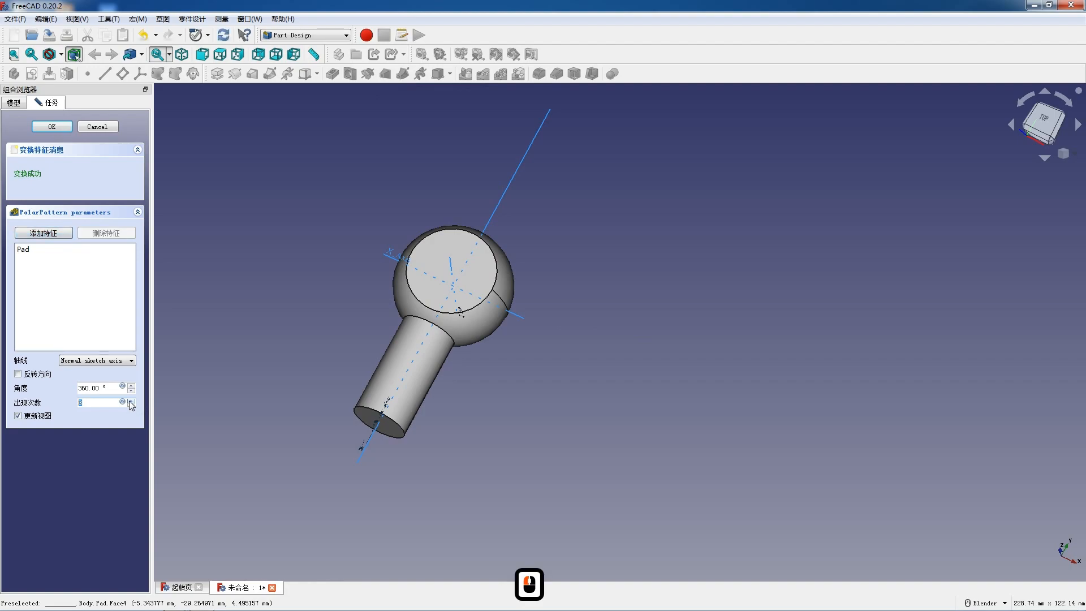
pyautogui.click(130, 401)
pyautogui.click(130, 401)
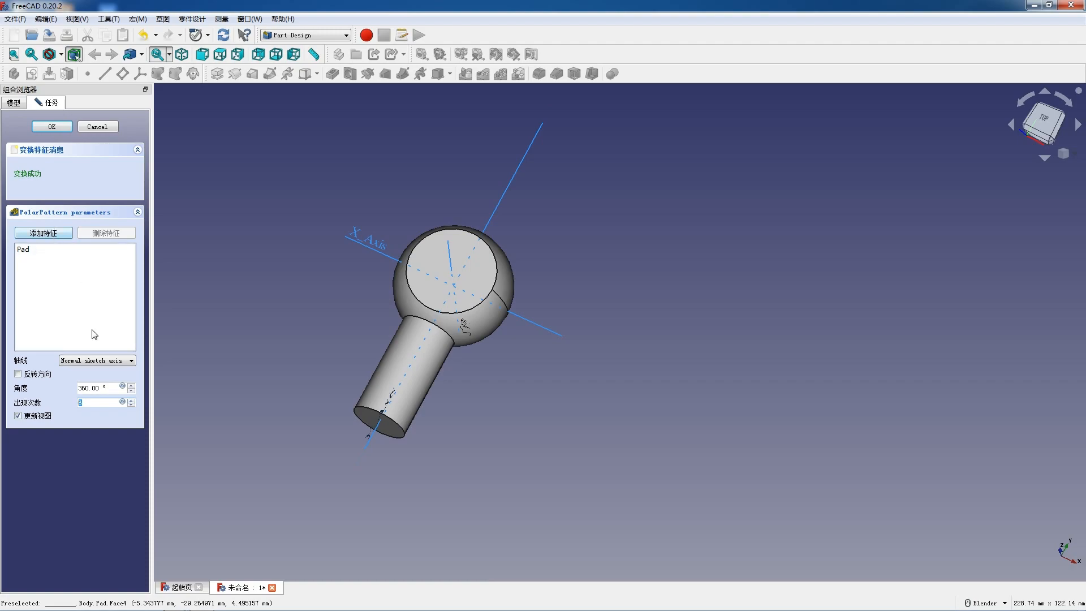
# Set the arm pattern's axis to the vertical sketch axis and accept the pattern
pyautogui.click(102, 362)
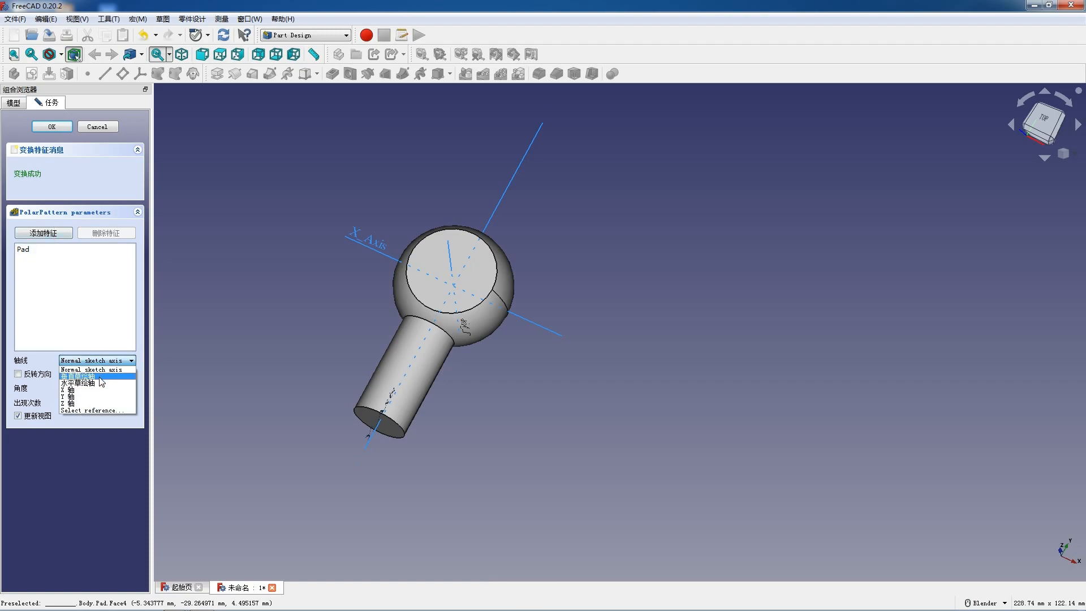
pyautogui.click(79, 376)
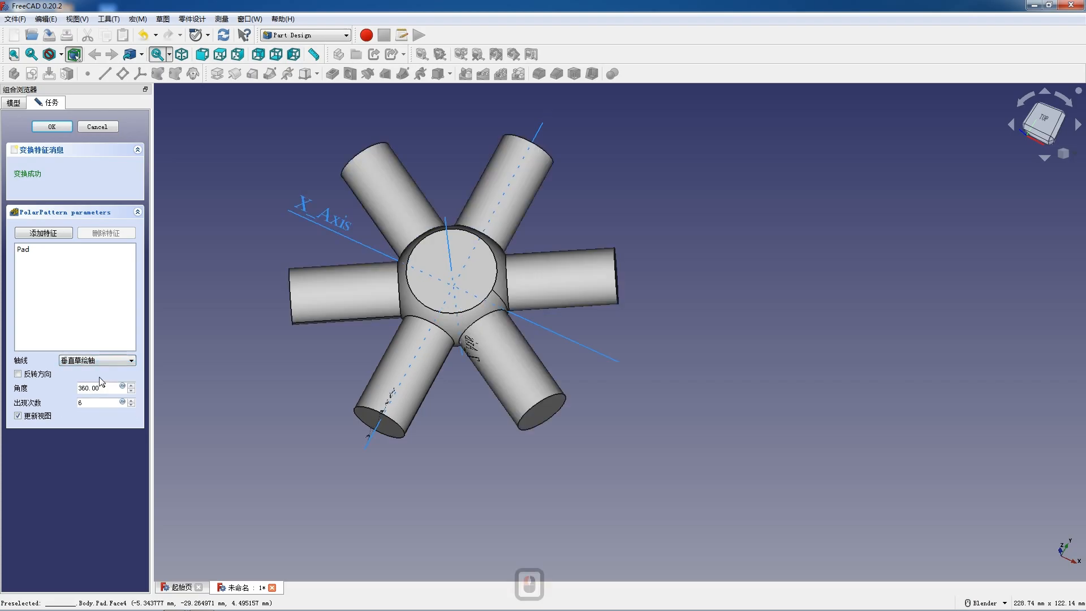
pyautogui.moveTo(340, 395); pyautogui.dragTo(129, 353, button='middle')
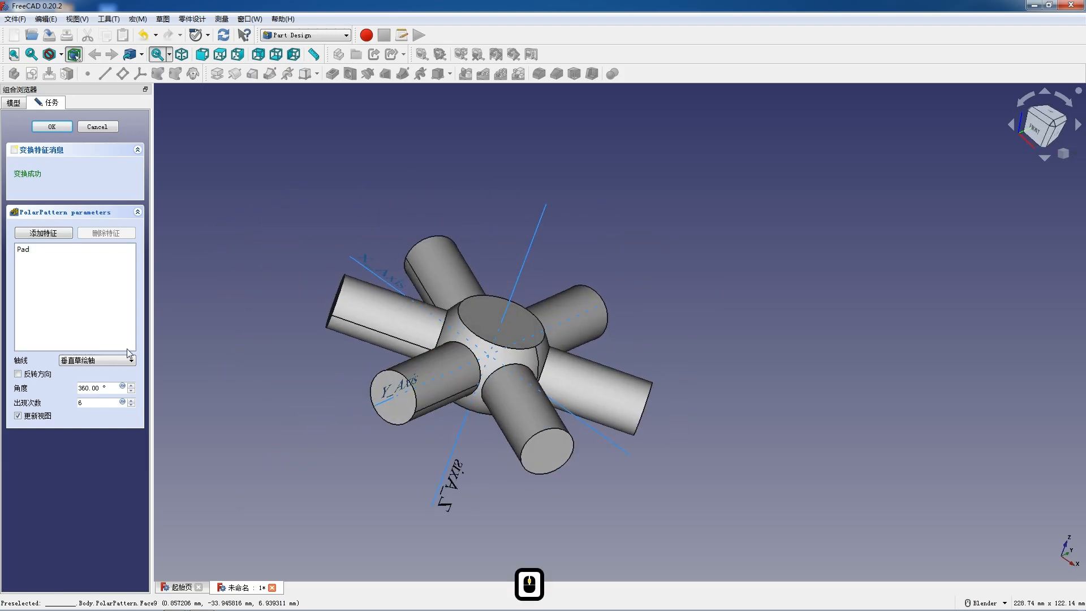
pyautogui.click(51, 127)
# Create a sketch on the hub's flat top face and draw a circle about 13 mm in diameter centred on the origin
pyautogui.moveTo(504, 209); pyautogui.dragTo(535, 260, button='middle')
pyautogui.scroll(2, 536, 259)
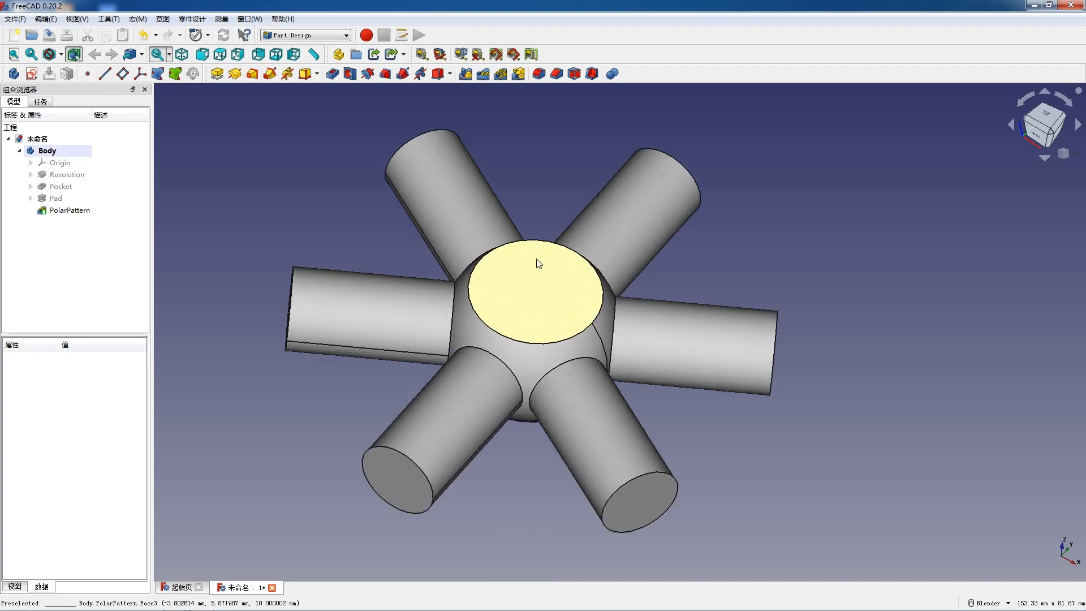
pyautogui.click(568, 292)
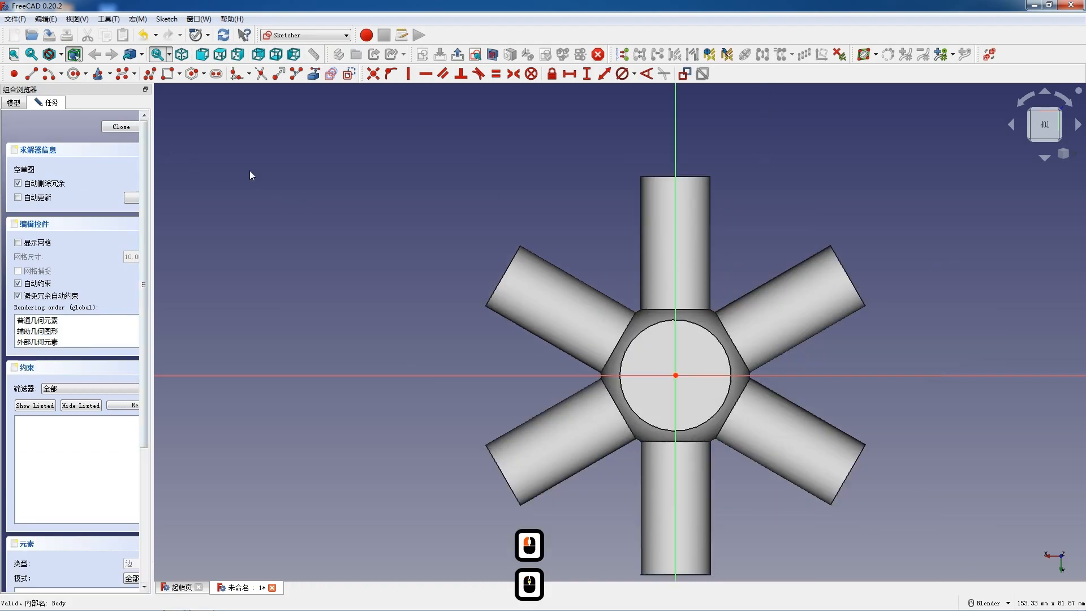
pyautogui.scroll(-5, 522, 257)
pyautogui.scroll(6, 474, 256)
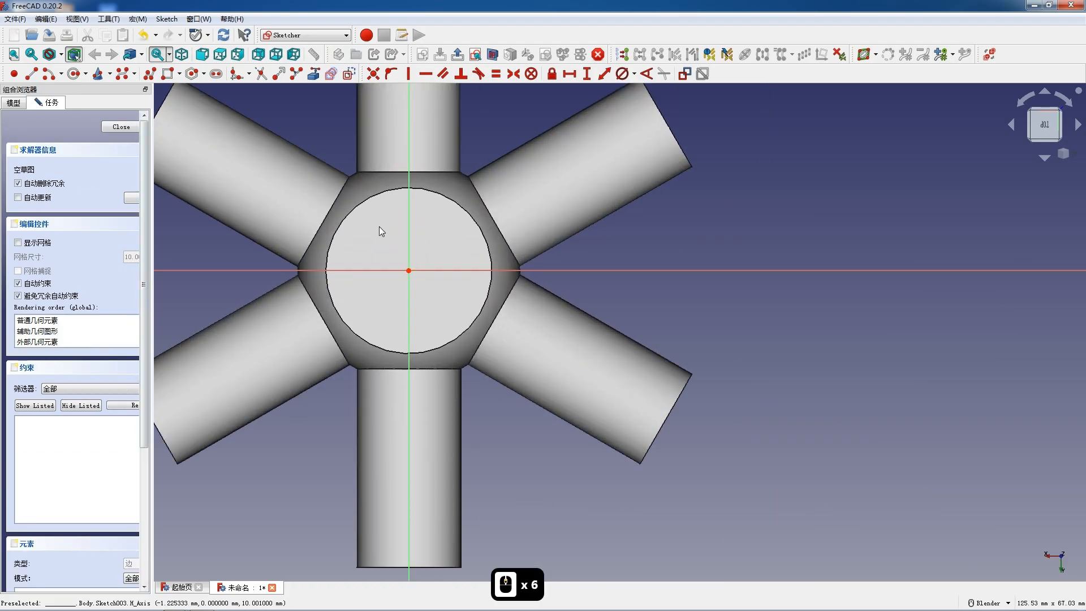
pyautogui.click(73, 74)
pyautogui.click(408, 270)
pyautogui.click(449, 297)
pyautogui.press('Escape')
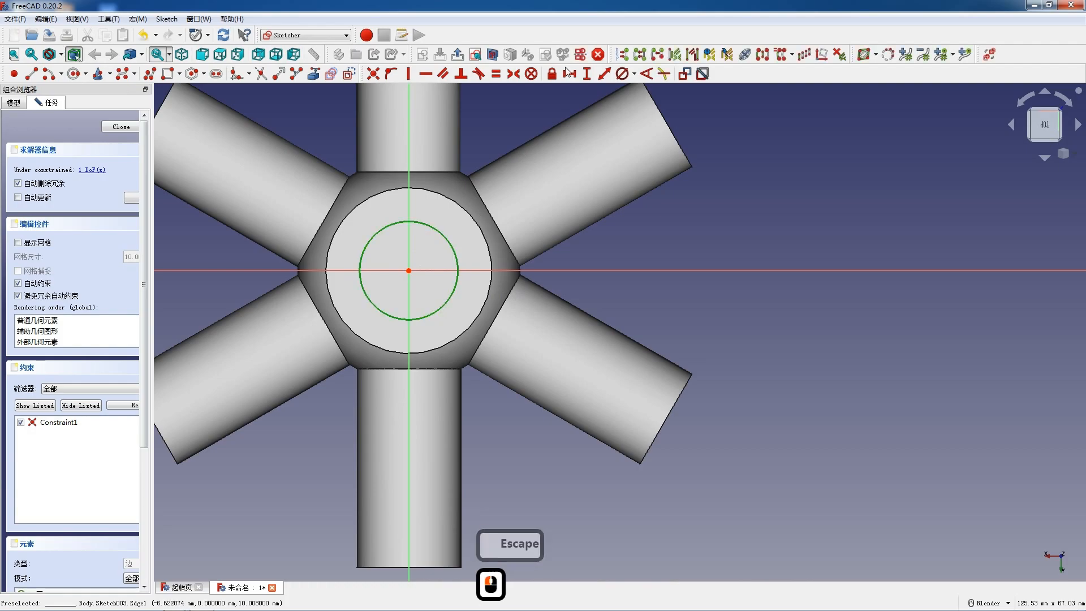
# Constrain the hub circle's diameter to 16 mm and close the sketch
pyautogui.click(622, 73)
pyautogui.write('16')
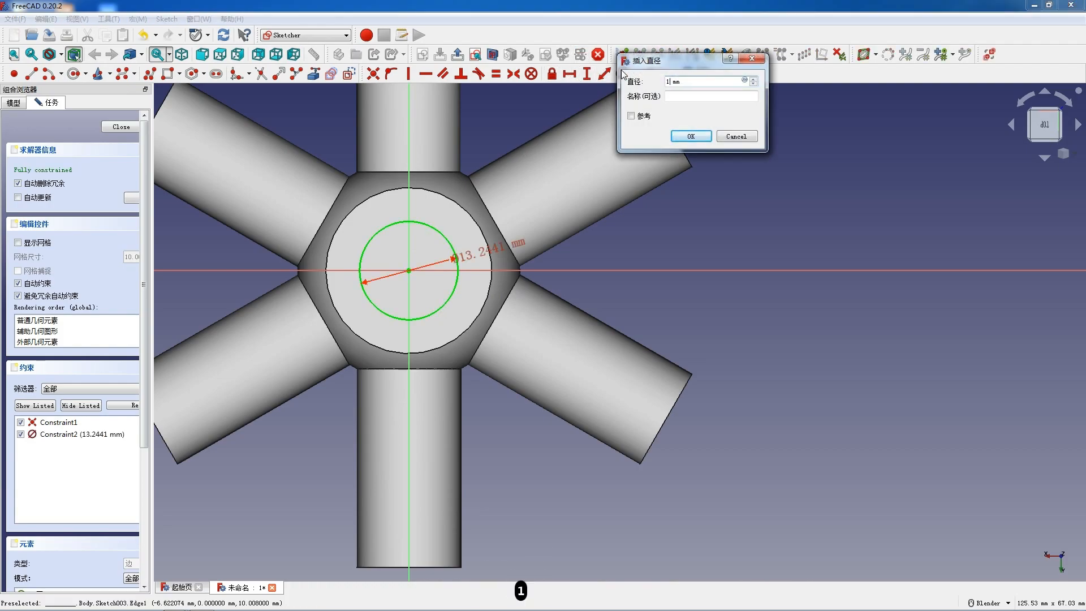
pyautogui.press('Return')
pyautogui.click(119, 126)
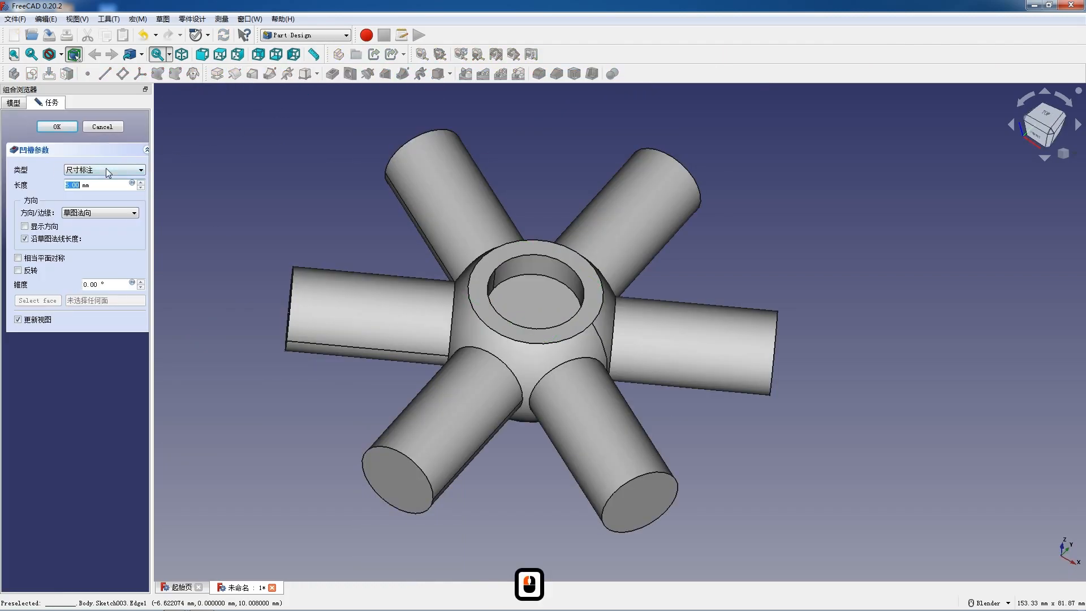
# Pocket the 16 mm circle through all to bore the hub completely
pyautogui.click(105, 169)
pyautogui.click(85, 182)
pyautogui.click(57, 127)
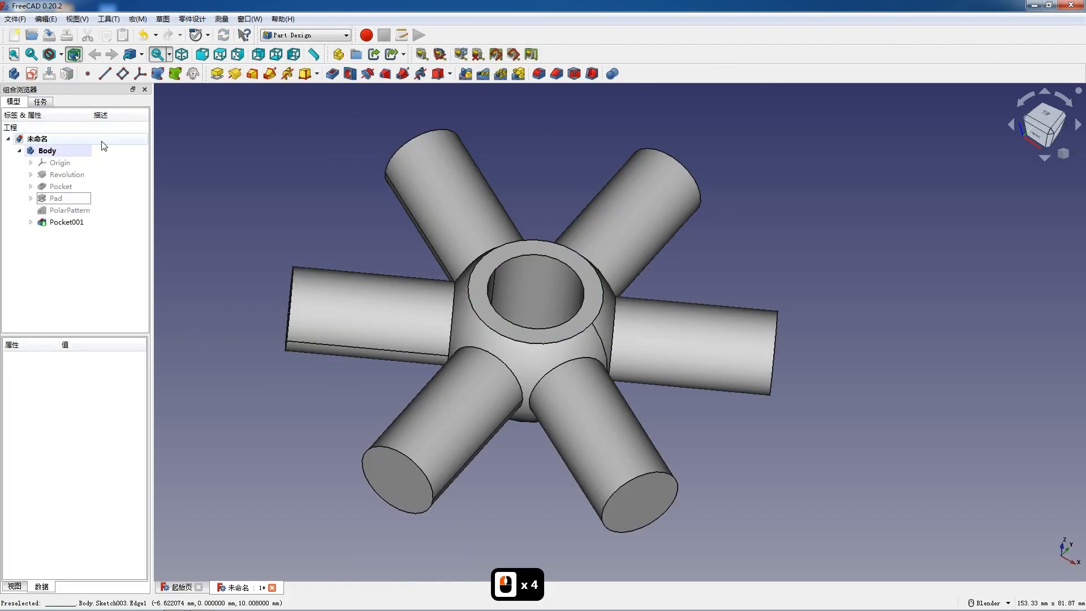
# Create a sketch on the end face of the front arm and draw a smaller circle centred on the origin
pyautogui.click(395, 489)
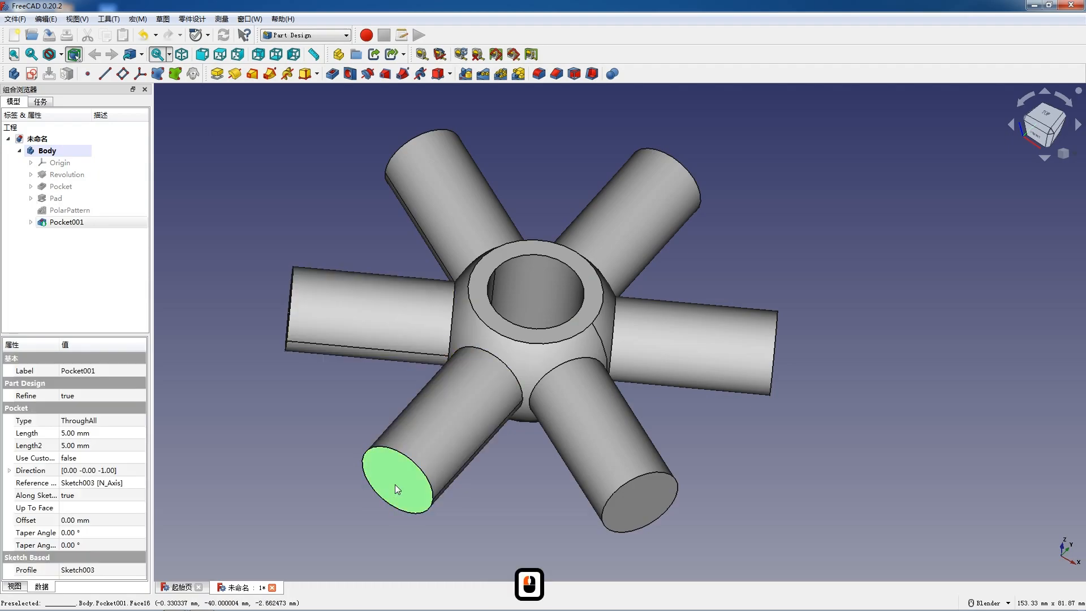
pyautogui.click(33, 75)
pyautogui.scroll(-4, 291, 120)
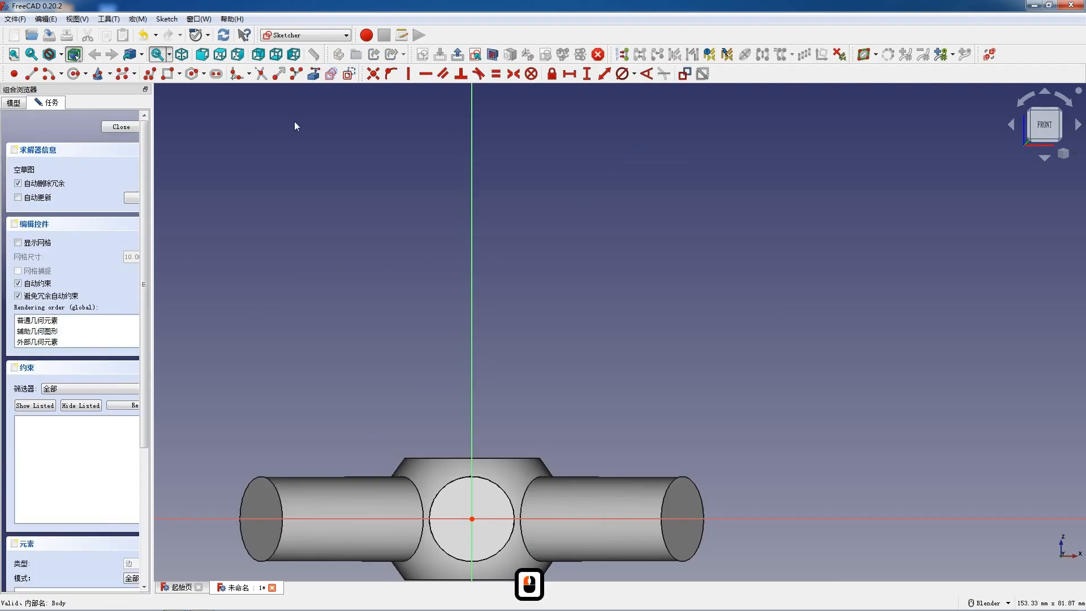
pyautogui.scroll(5, 403, 324)
pyautogui.scroll(2, 405, 321)
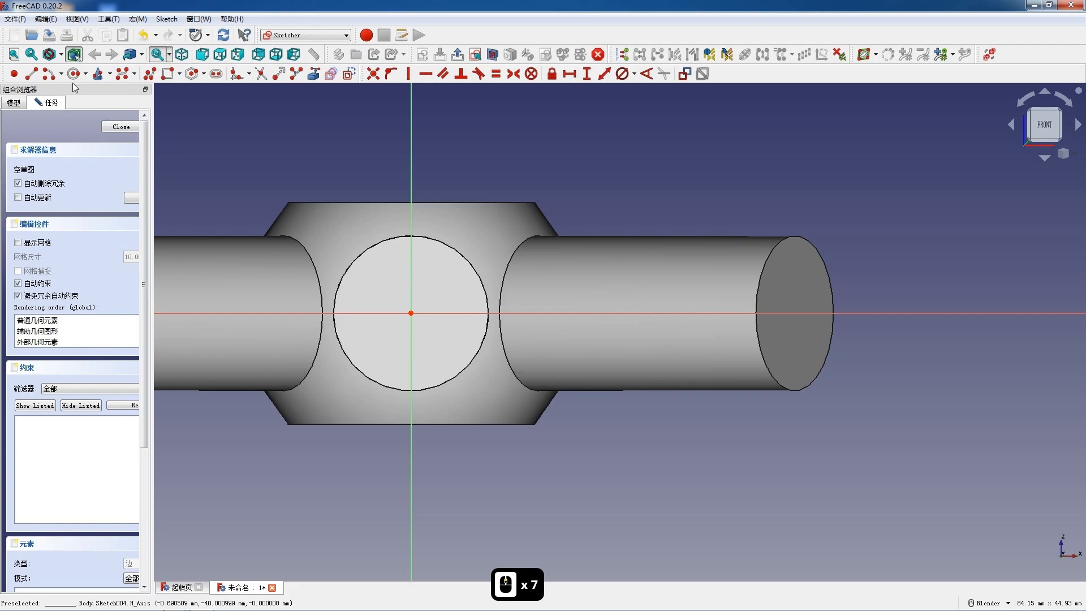
pyautogui.click(73, 74)
pyautogui.click(410, 313)
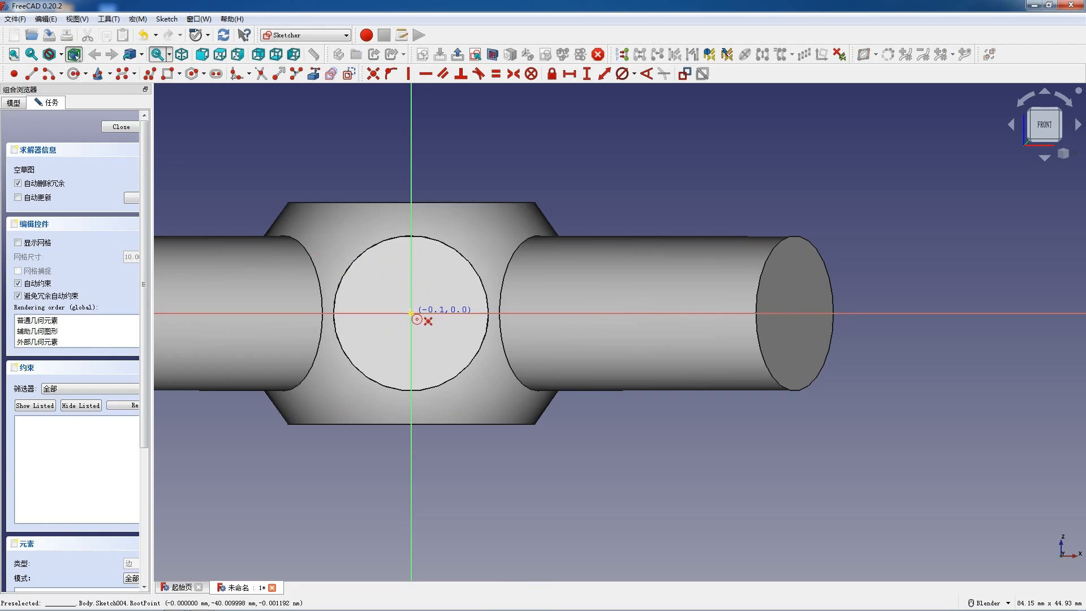
pyautogui.click(440, 344)
pyautogui.press('Escape')
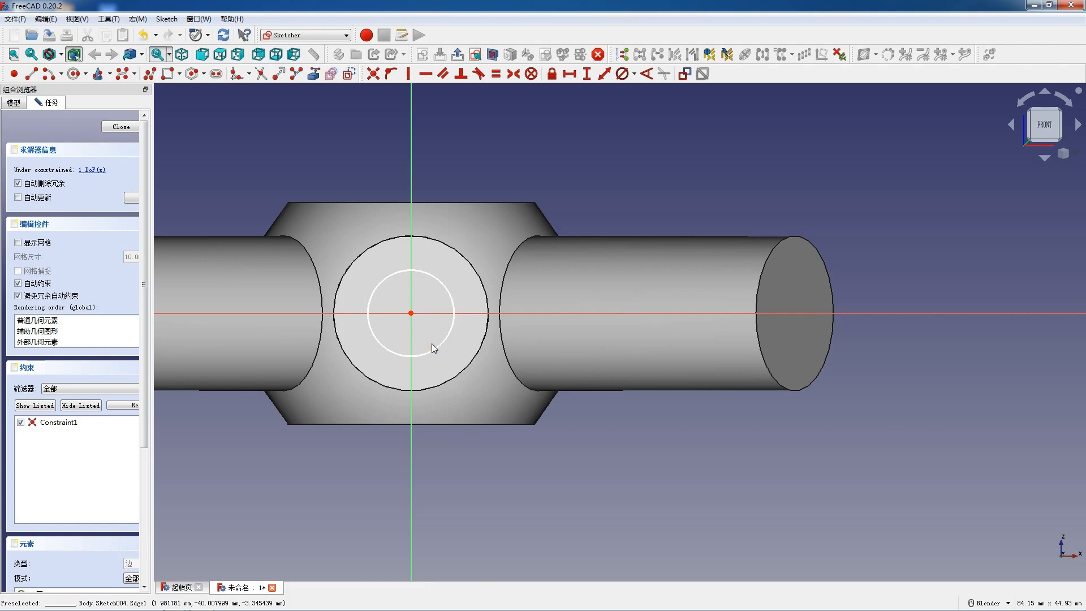
# Constrain the arm-end circle's diameter to 7 mm and close the sketch
pyautogui.press('F12')
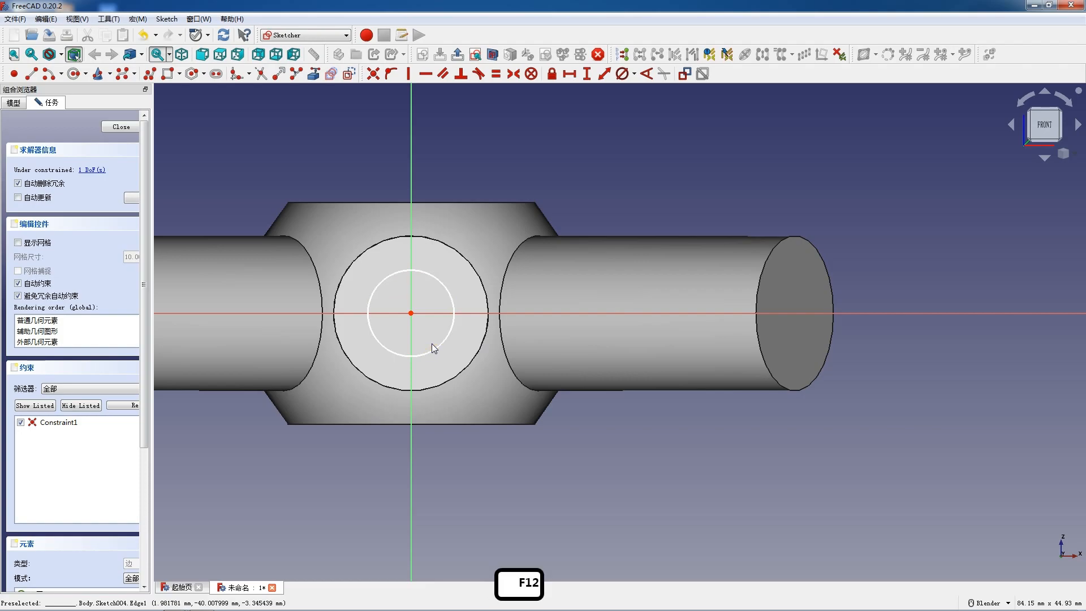
pyautogui.click(430, 352)
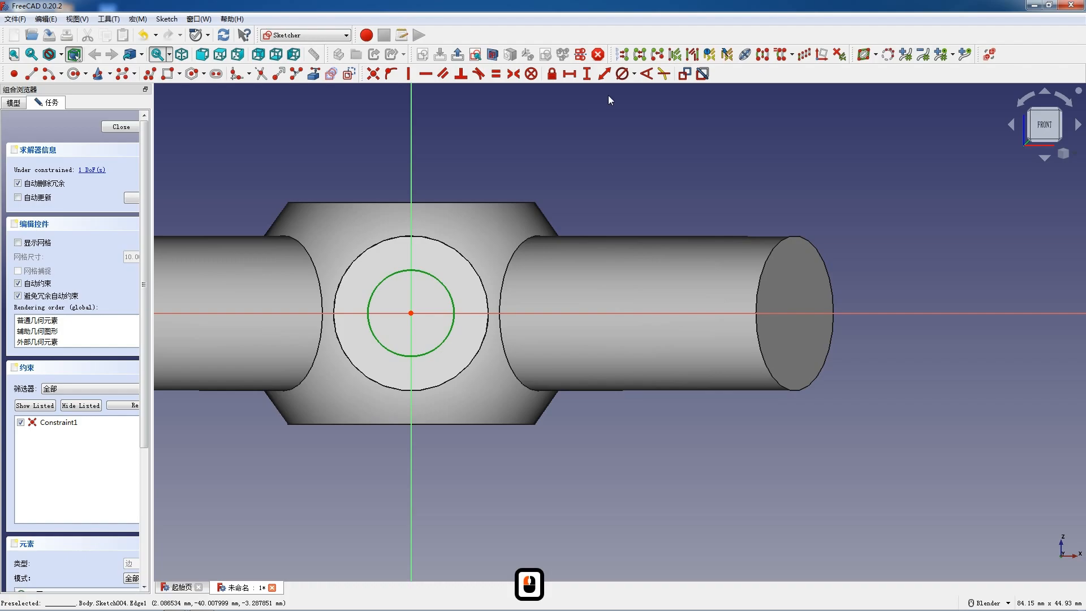
pyautogui.click(622, 74)
pyautogui.write('7')
pyautogui.press('Return')
pyautogui.click(121, 127)
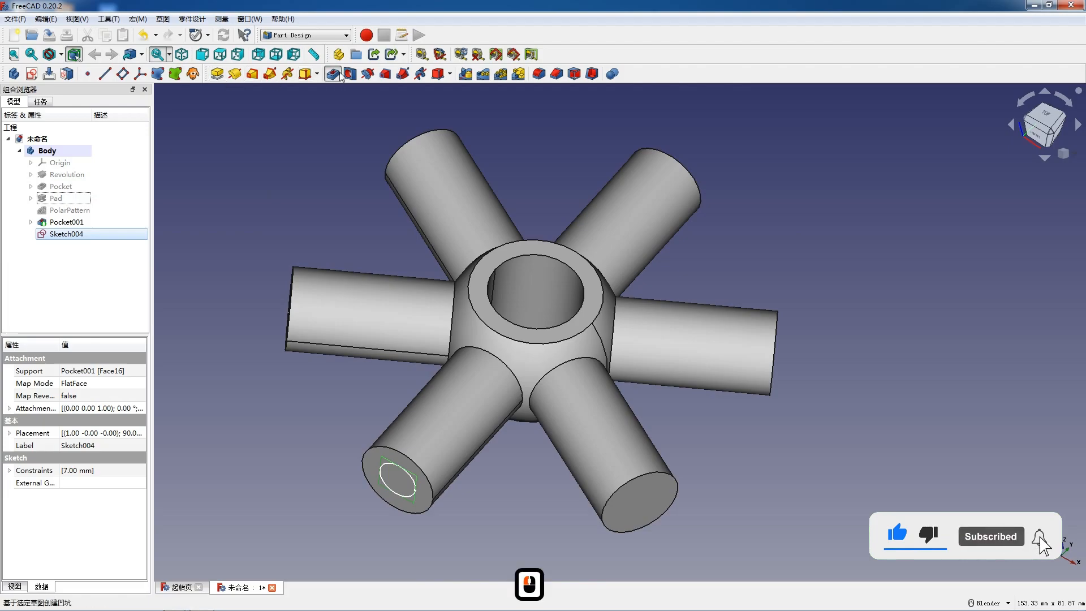
# Pocket the 7 mm circle 40 mm deep into the arm
pyautogui.click(349, 74)
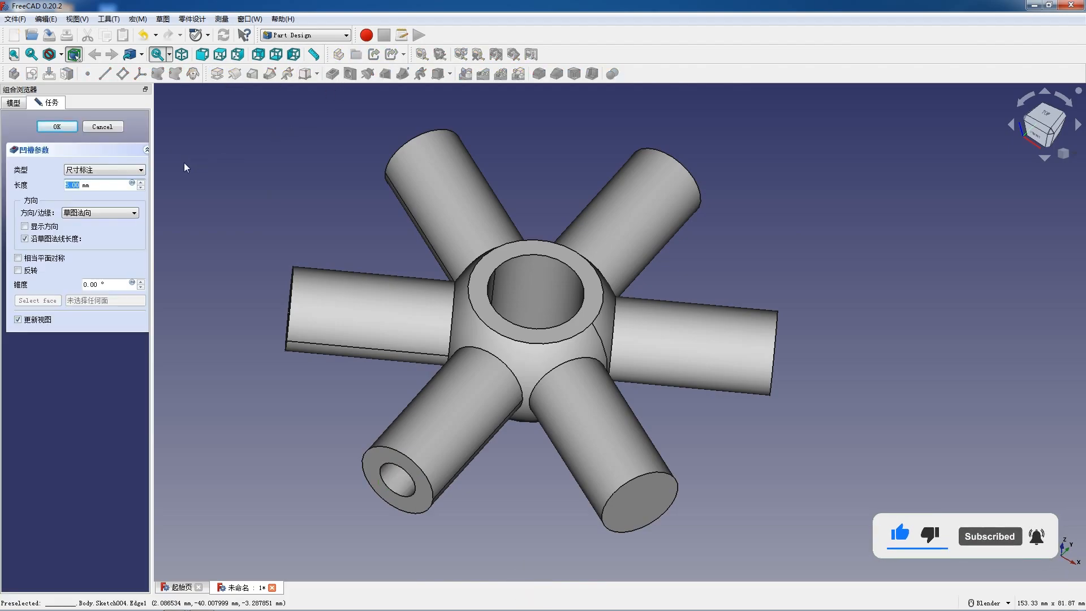
pyautogui.write('40')
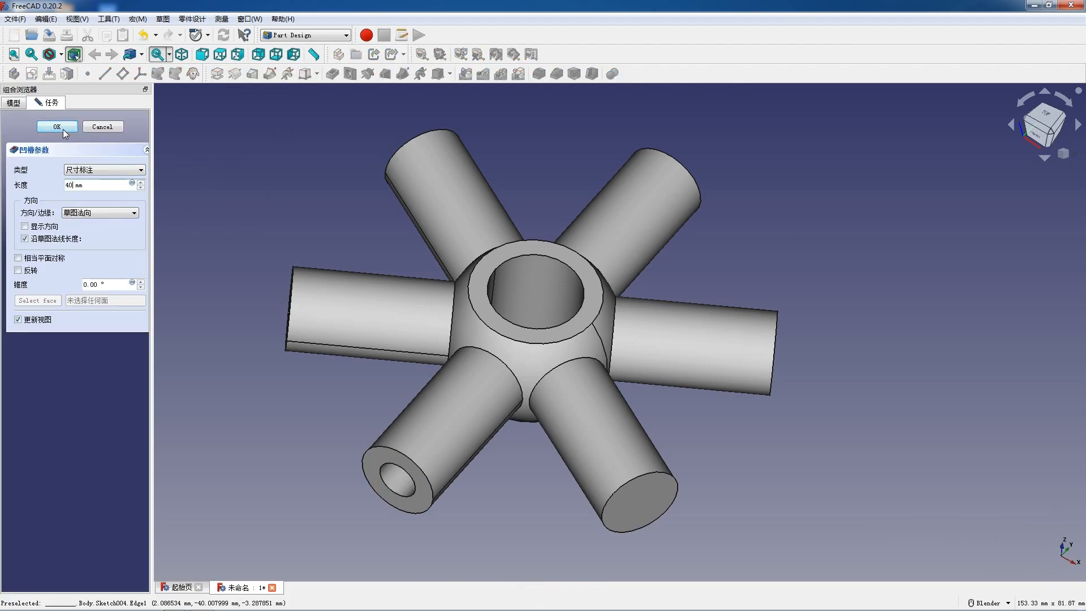
pyautogui.click(63, 129)
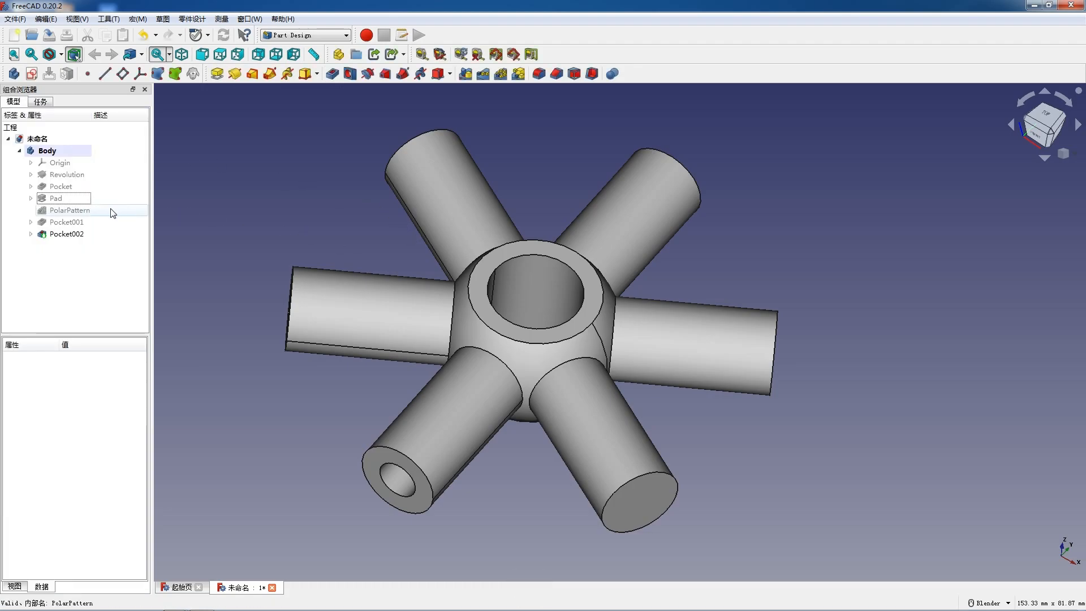
# Try a polar pattern of the arm's hole with 6 occurrences over 360° about the vertical sketch axis
pyautogui.click(67, 234)
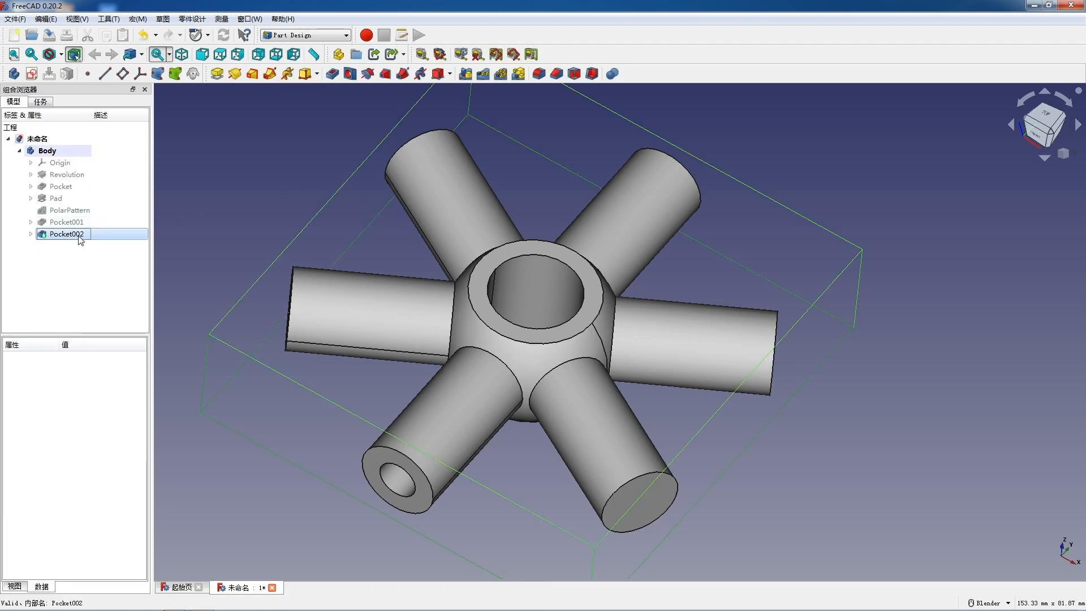
pyautogui.click(500, 73)
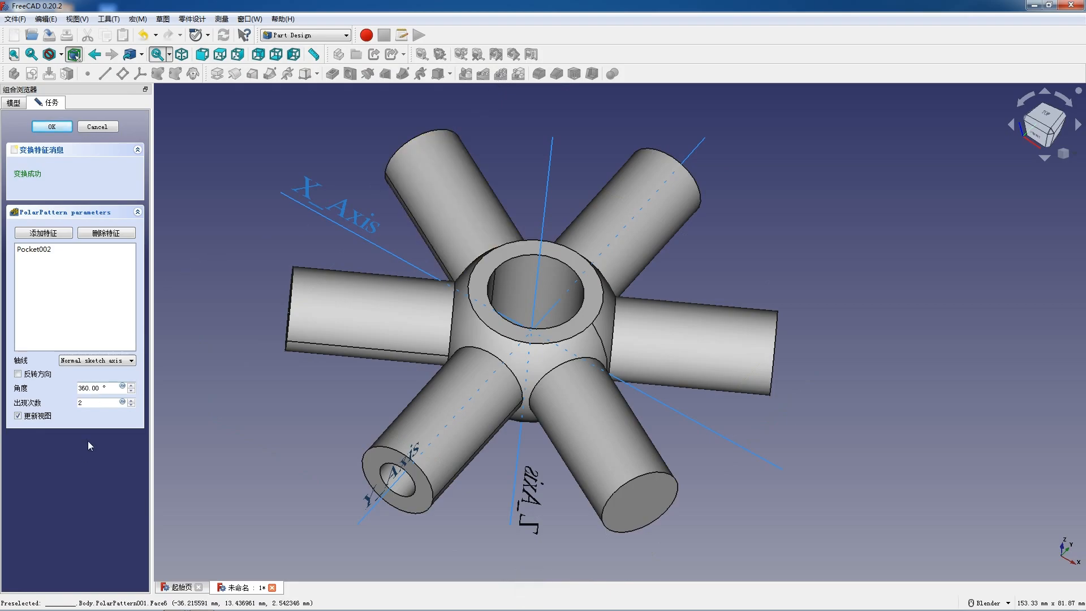
pyautogui.click(132, 403)
pyautogui.click(132, 403)
pyautogui.click(132, 403)
pyautogui.click(96, 361)
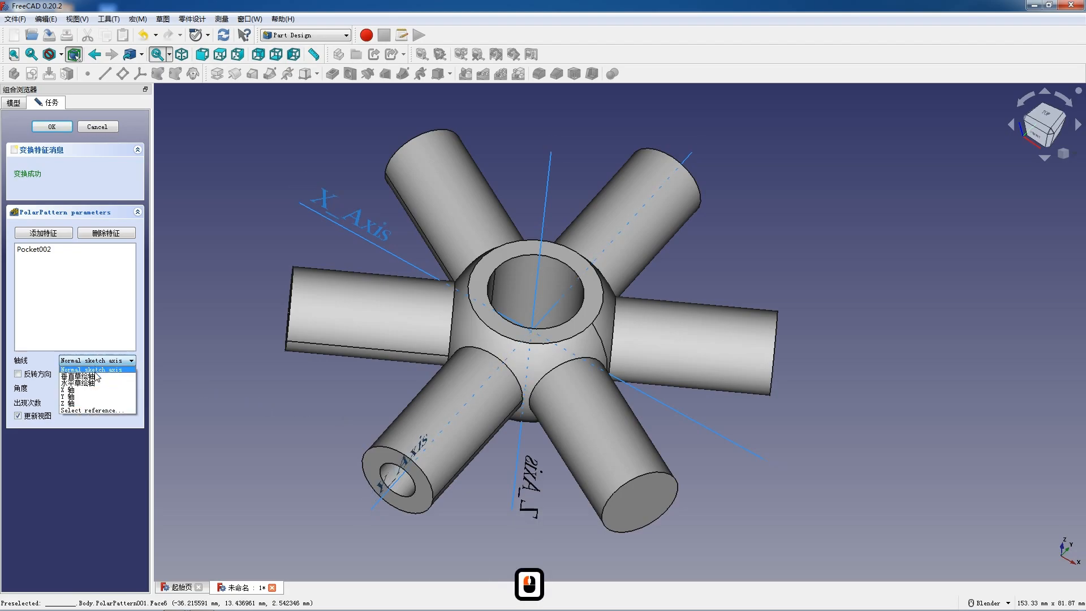
pyautogui.click(94, 375)
pyautogui.moveTo(357, 372); pyautogui.dragTo(451, 330, button='middle')
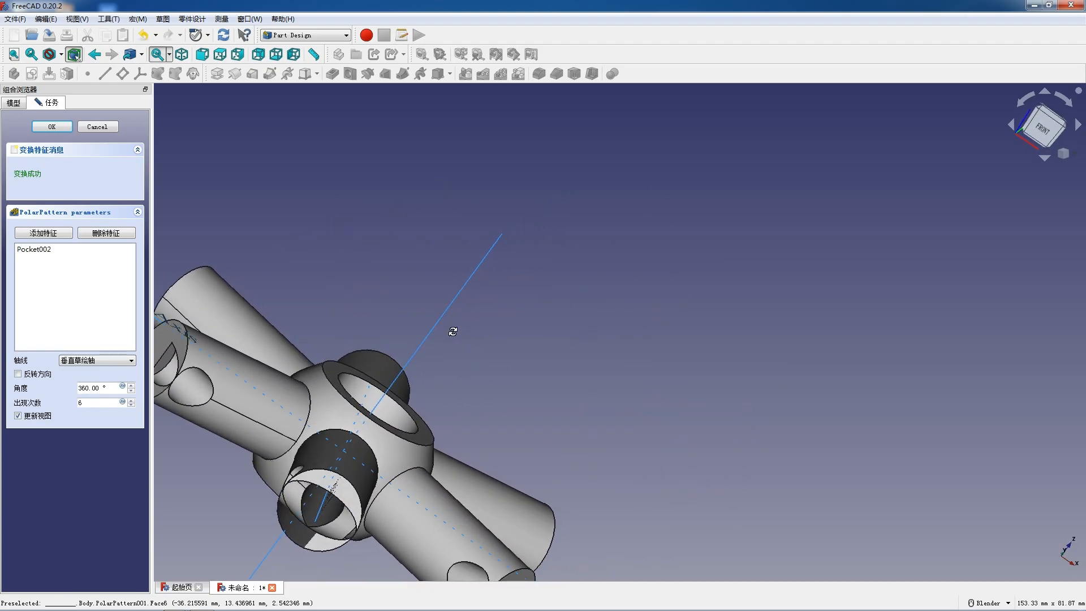
pyautogui.scroll(-3, 407, 295)
pyautogui.moveTo(408, 295); pyautogui.dragTo(148, 405, button='middle')
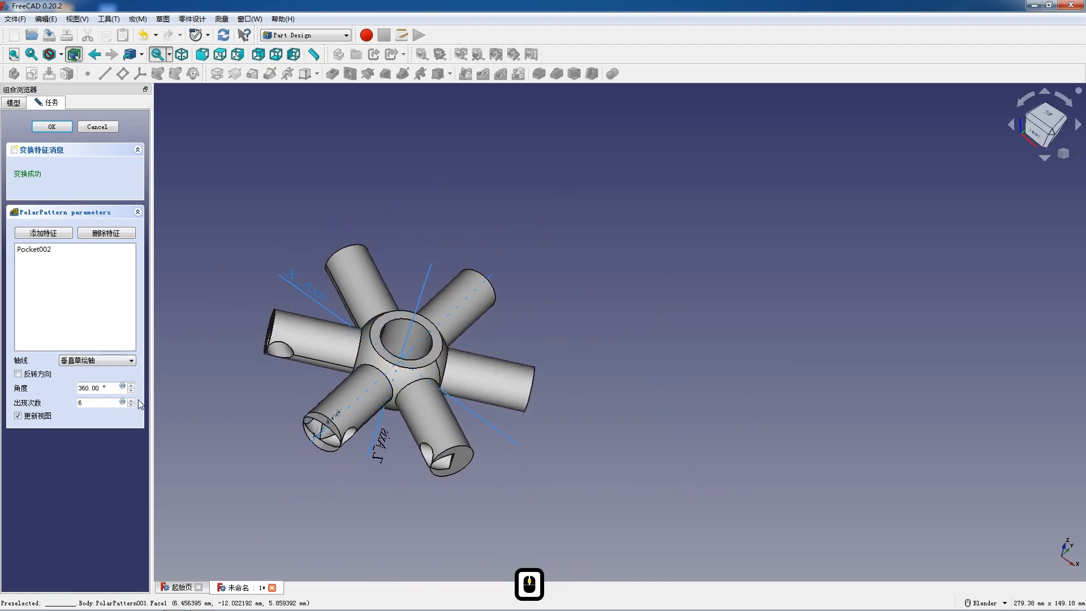
pyautogui.click(97, 127)
# Discard the polar pattern of the hole and change the front arm's 7 mm pocket type to through all
pyautogui.moveTo(173, 409); pyautogui.dragTo(237, 390, button='middle')
pyautogui.doubleClick(67, 238)
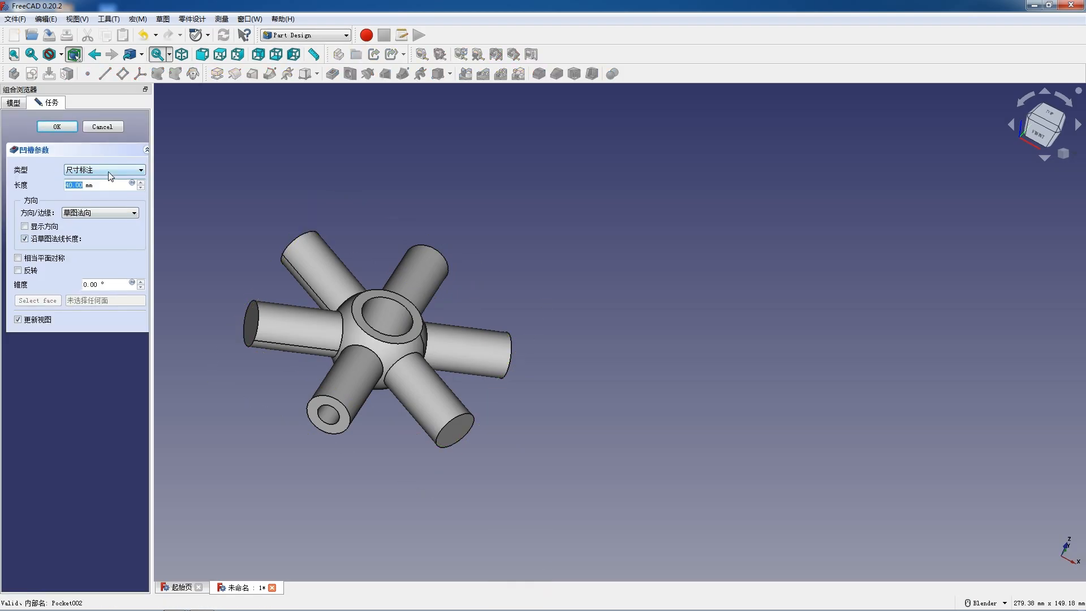
pyautogui.click(110, 174)
pyautogui.click(106, 184)
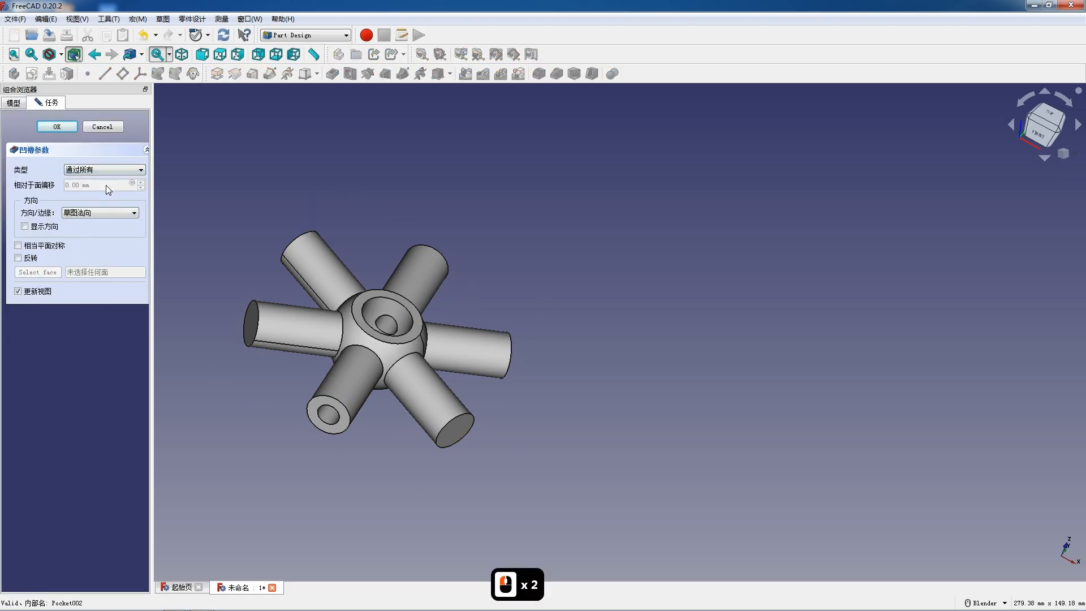
pyautogui.moveTo(501, 237); pyautogui.dragTo(419, 241, button='middle')
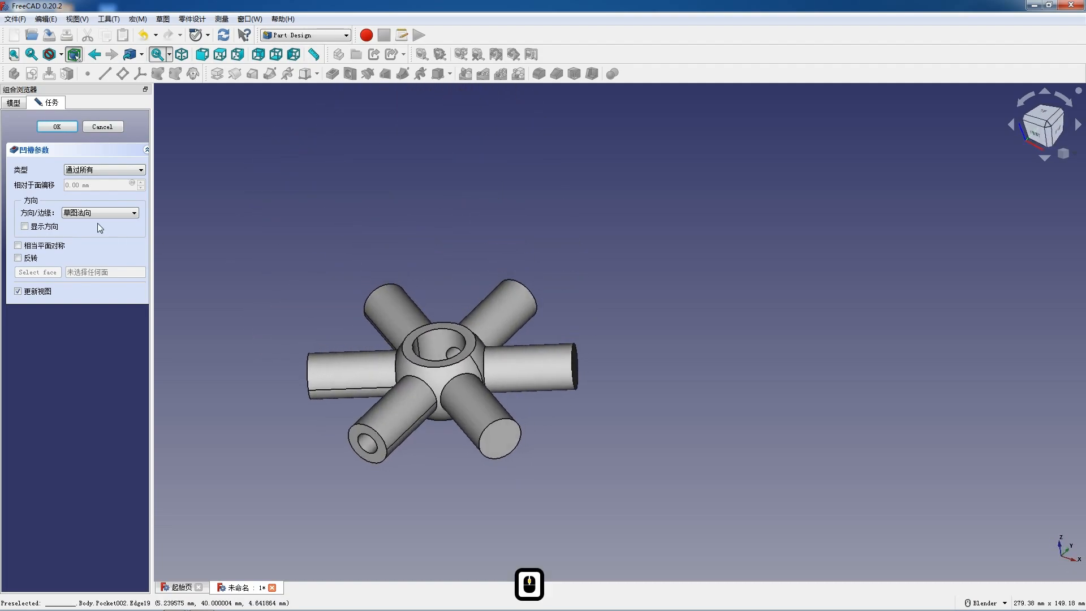
pyautogui.click(62, 127)
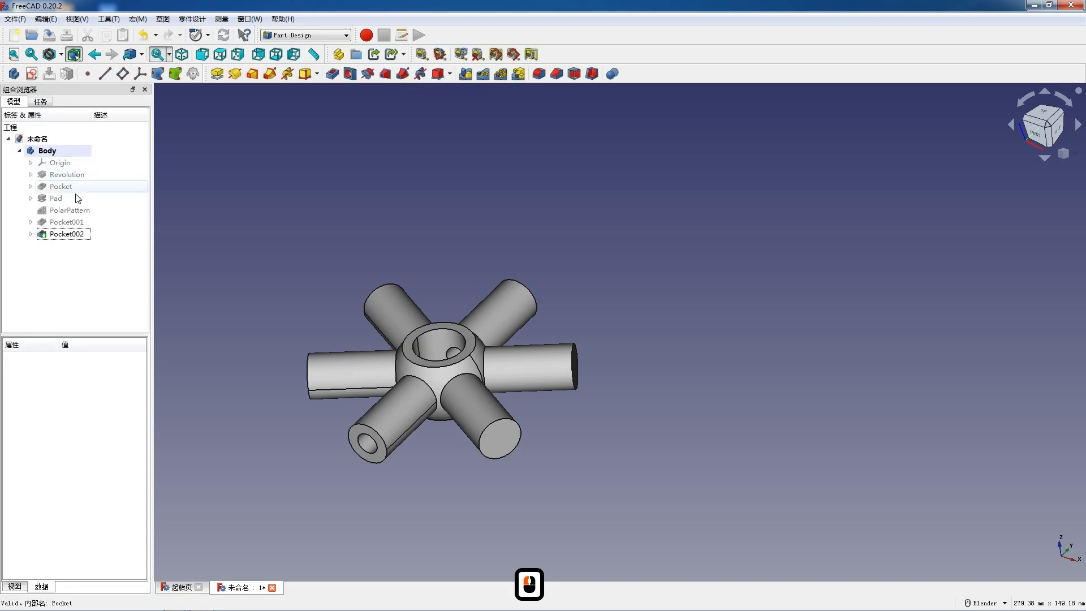
# Create a sketch on the end face of the solid arm next to the drilled one and draw a smaller circle centred on the origin
pyautogui.click(509, 441)
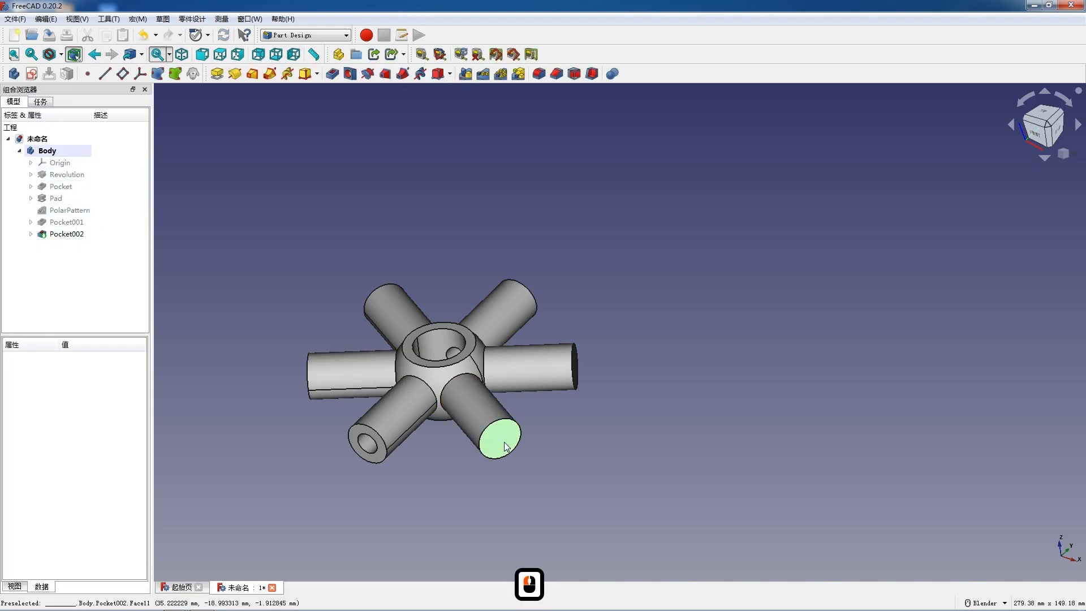
pyautogui.click(31, 73)
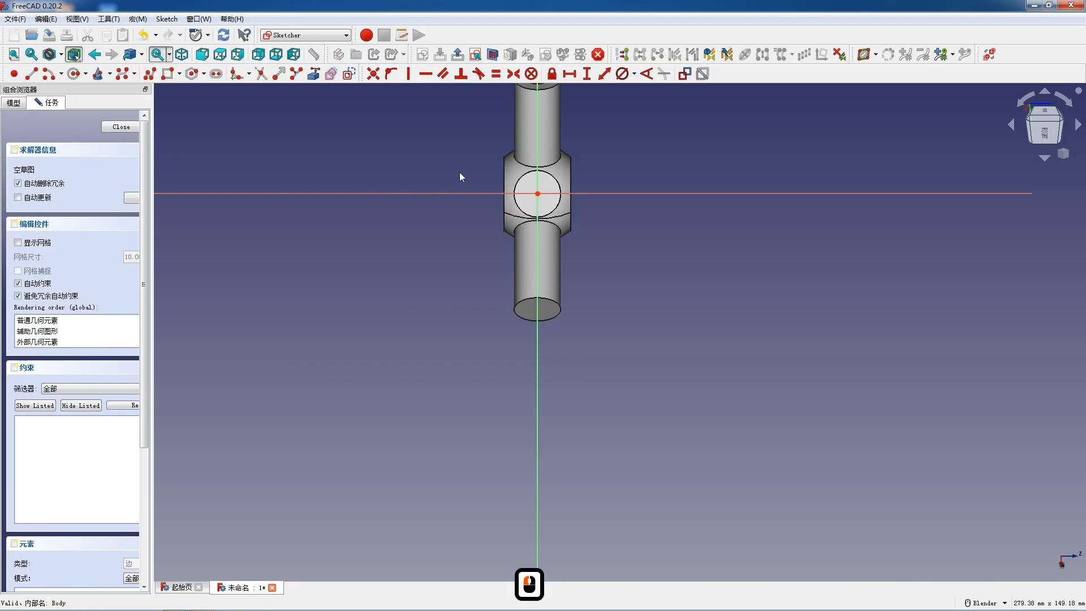
pyautogui.click(73, 74)
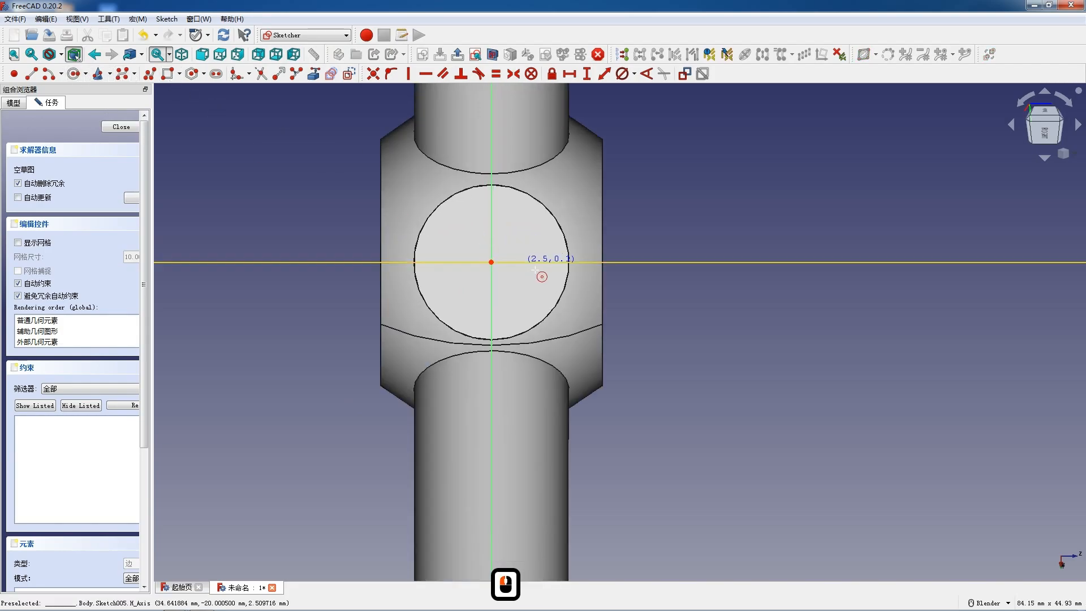
pyautogui.click(491, 263)
pyautogui.click(506, 285)
pyautogui.press('Escape')
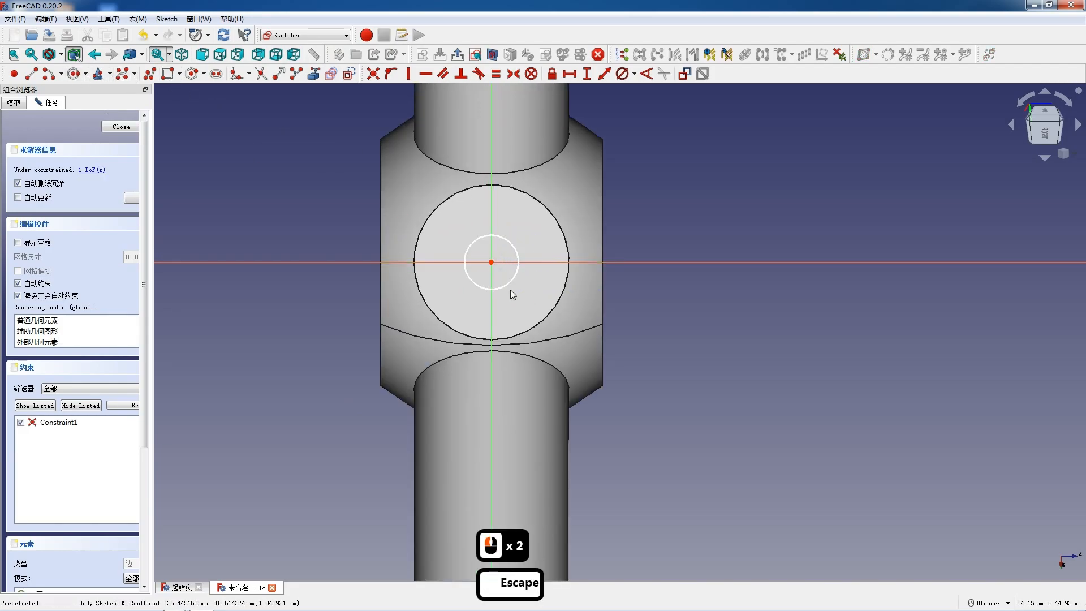
# Constrain the diameter of the second arm's sketch circle to 7 mm
pyautogui.click(507, 287)
pyautogui.click(621, 73)
pyautogui.write('7')
pyautogui.press('Return')
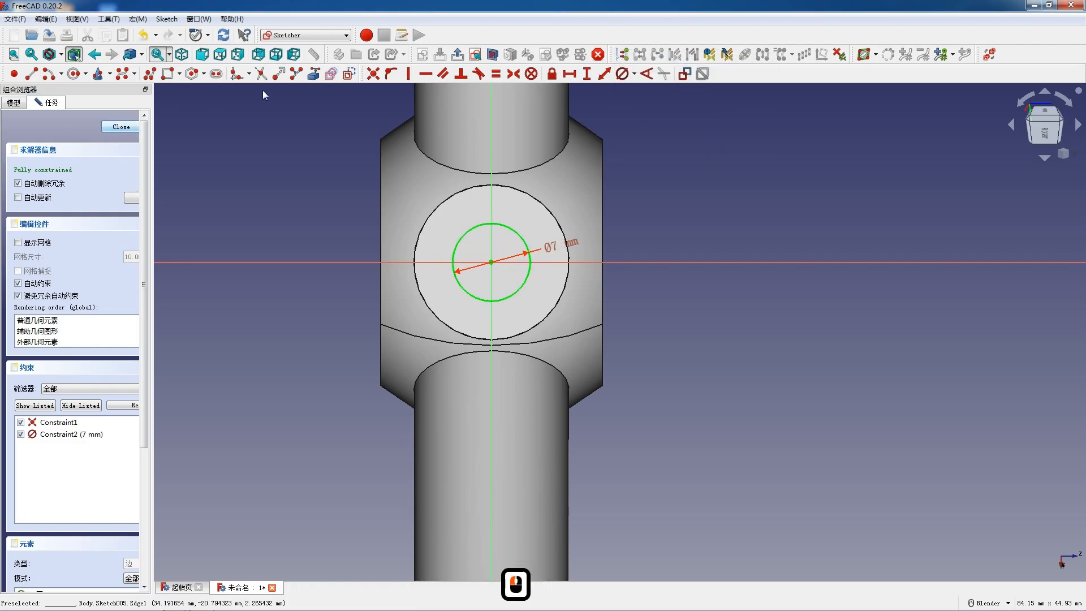
# Close the sketch and pocket its 7 mm circle through all, cutting the second arm and the arm opposite
pyautogui.click(120, 125)
pyautogui.click(80, 172)
pyautogui.click(82, 185)
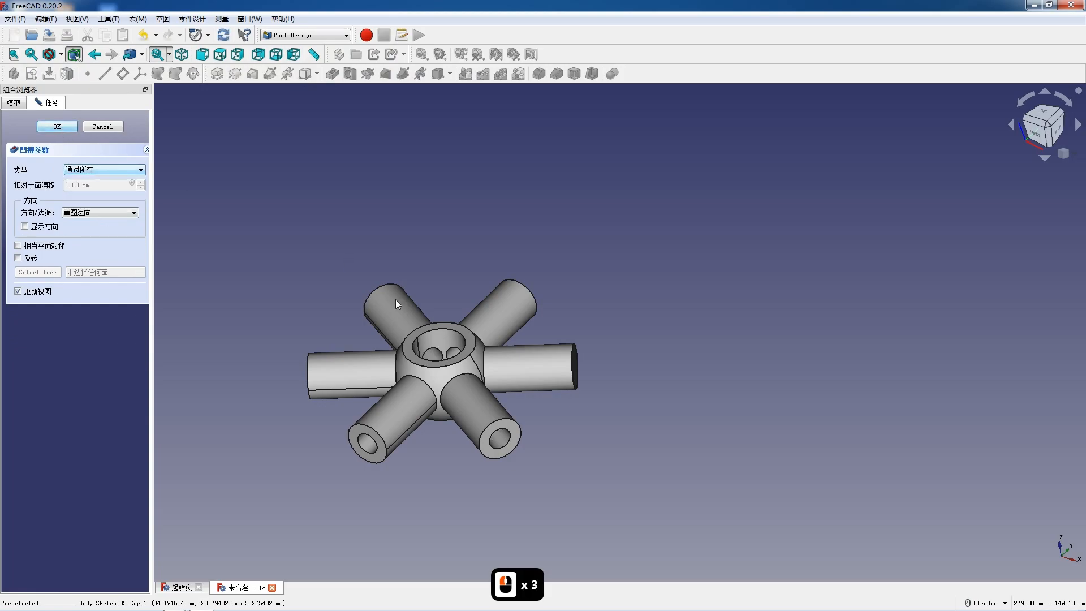
# Create a sketch on the end face of the next undrilled arm and draw a circle about 12 mm in diameter centred on the origin
pyautogui.click(574, 366)
pyautogui.click(36, 73)
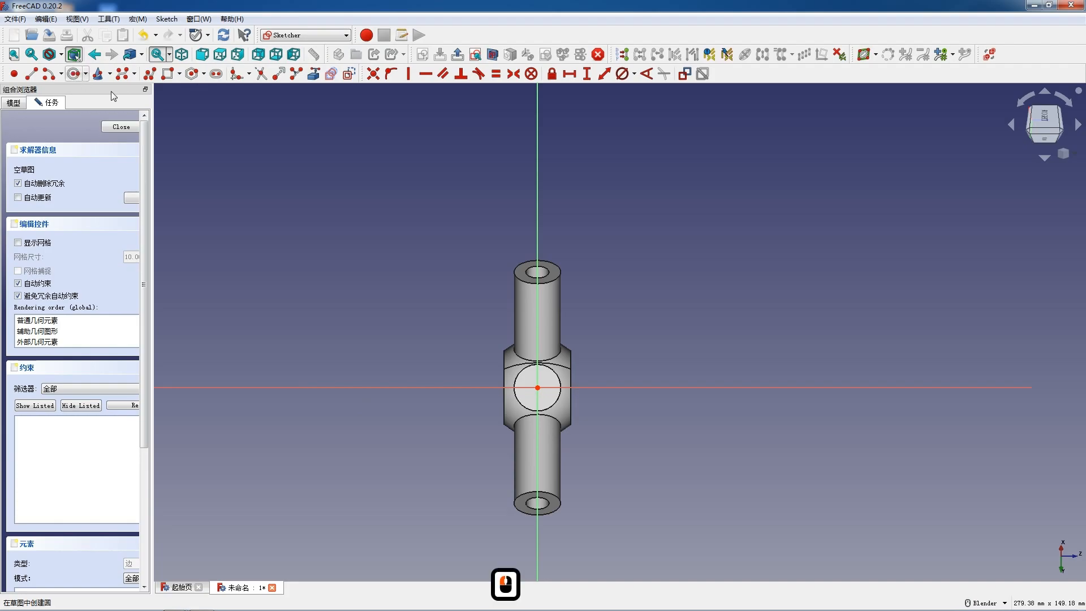
pyautogui.click(81, 80)
pyautogui.click(538, 387)
pyautogui.click(554, 403)
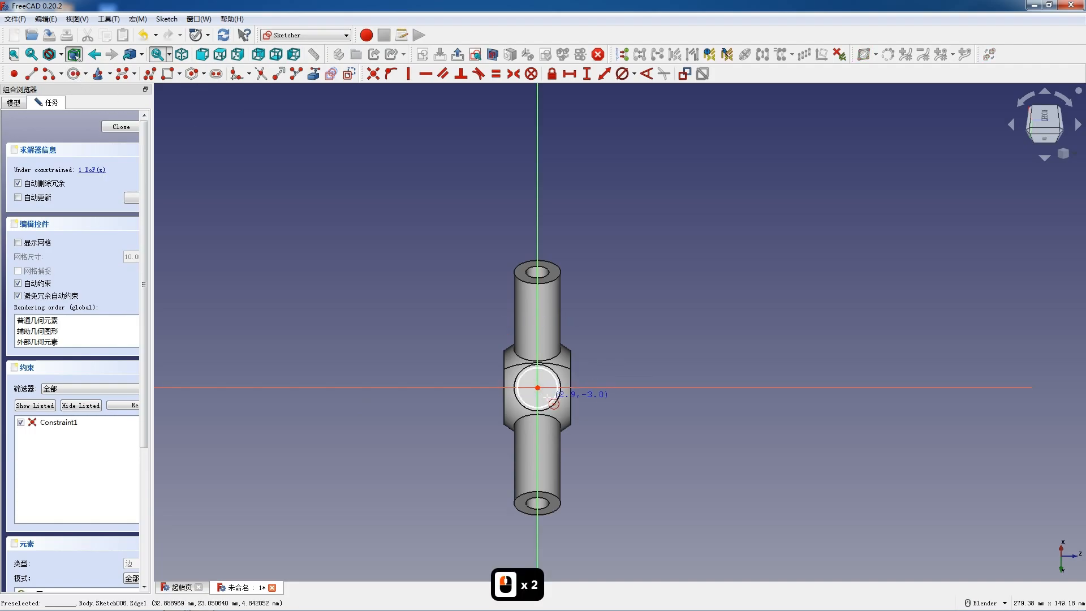
pyautogui.press('Escape')
# Constrain the third arm's sketch circle to a 7 mm diameter and close the sketch
pyautogui.click(553, 403)
pyautogui.click(622, 74)
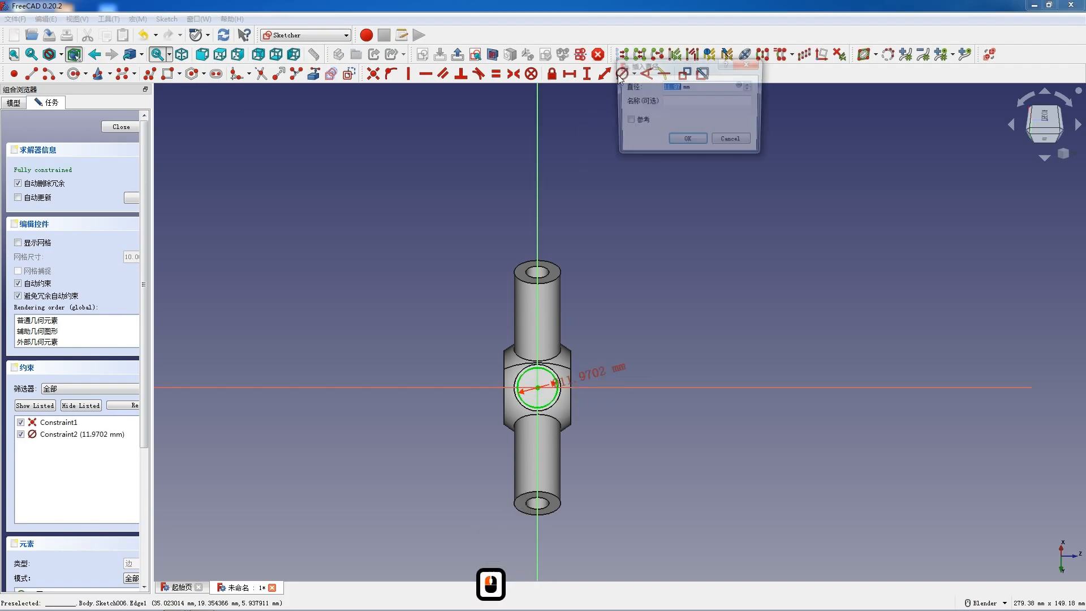
pyautogui.write('7')
pyautogui.press('Return')
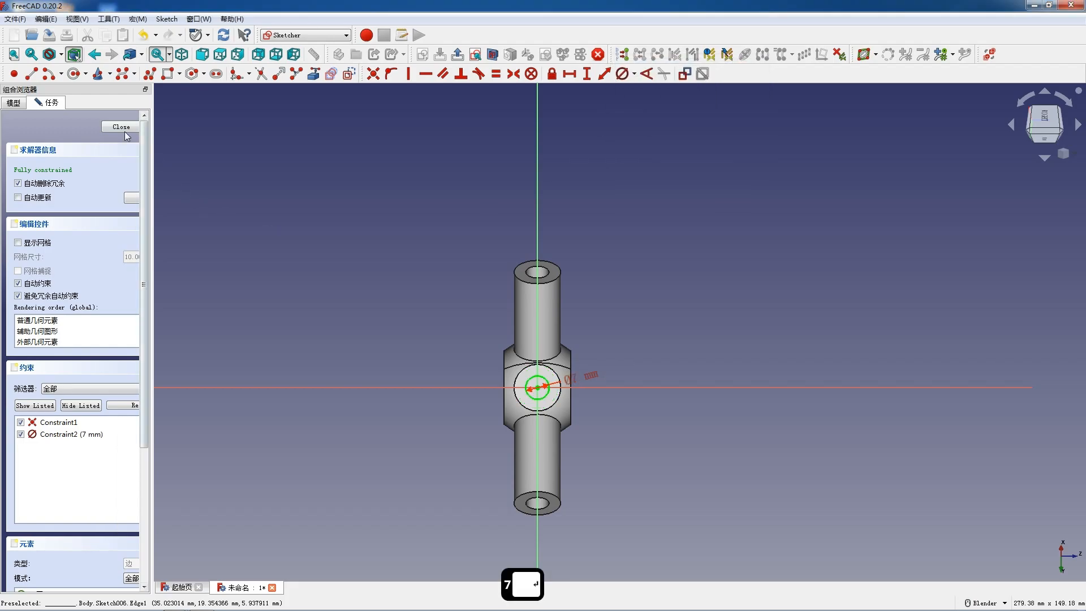
pyautogui.click(122, 127)
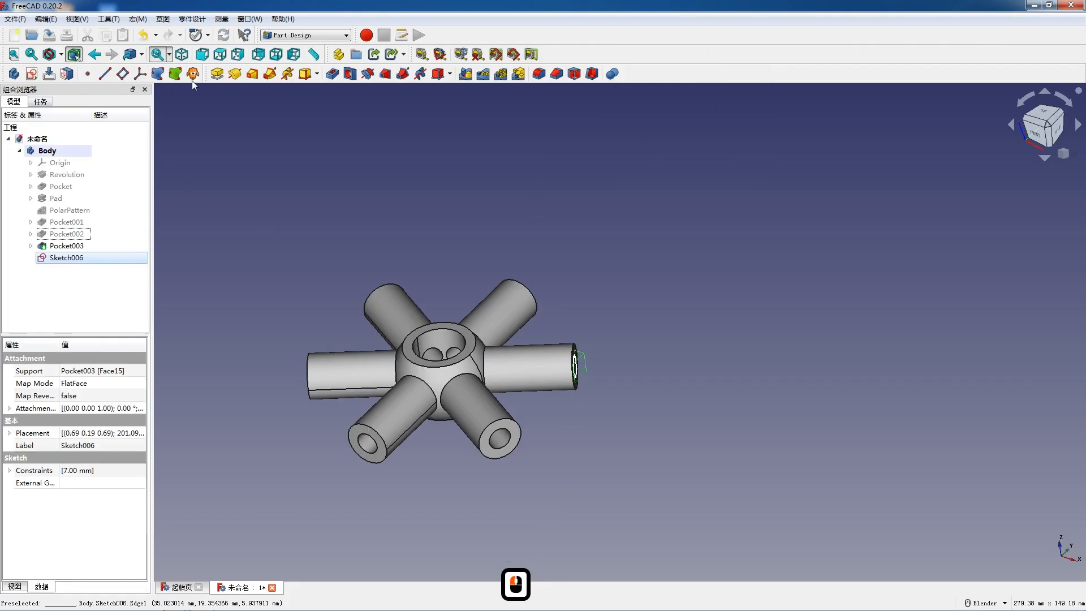
# Pocket the third arm's 7 mm circle through all to drill the last pair of arms
pyautogui.click(339, 79)
pyautogui.click(105, 170)
pyautogui.click(75, 147)
pyautogui.click(57, 126)
pyautogui.moveTo(234, 309); pyautogui.dragTo(405, 303, button='middle')
pyautogui.scroll(-3, 422, 308)
pyautogui.moveTo(277, 309); pyautogui.dragTo(164, 337, button='middle')
pyautogui.moveTo(337, 341); pyautogui.dragTo(271, 317, button='middle')
pyautogui.scroll(1, 332, 316)
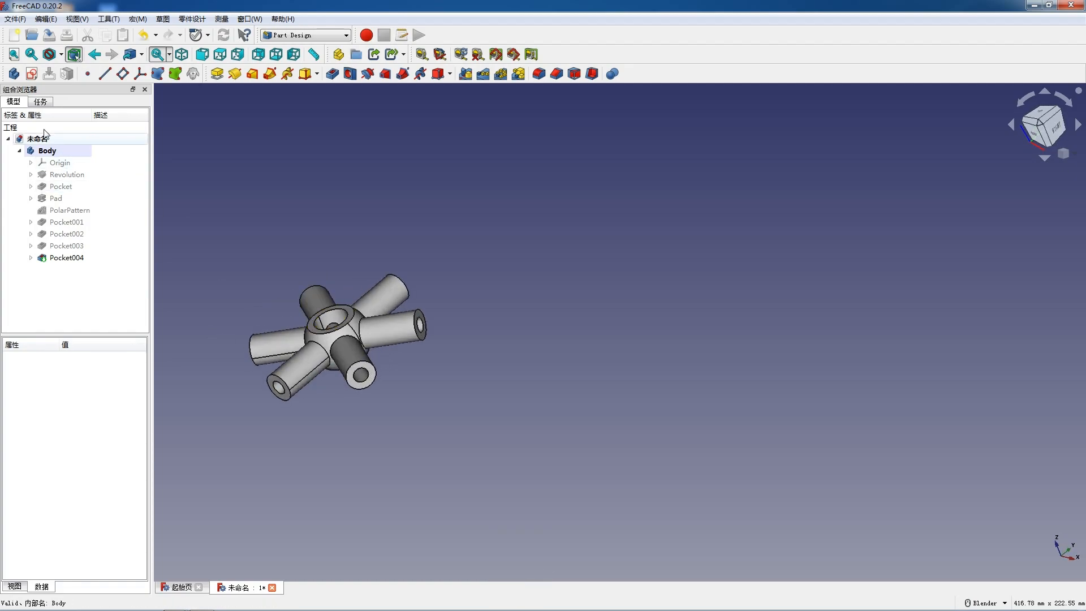
# Orient the model to the front view and switch to the TechDraw workbench
pyautogui.click(212, 55)
pyautogui.click(305, 35)
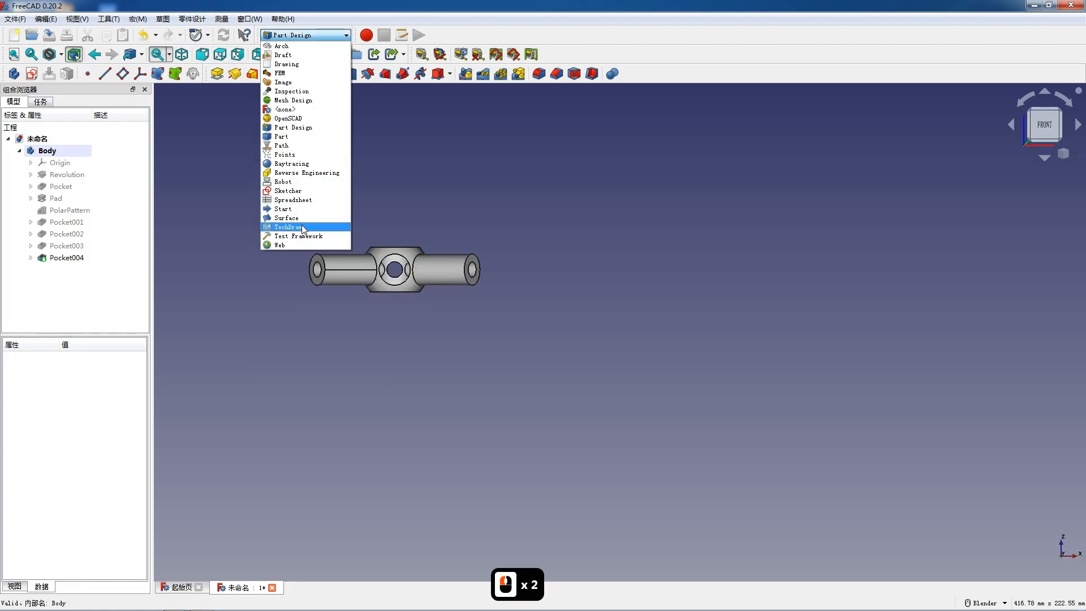
pyautogui.click(315, 224)
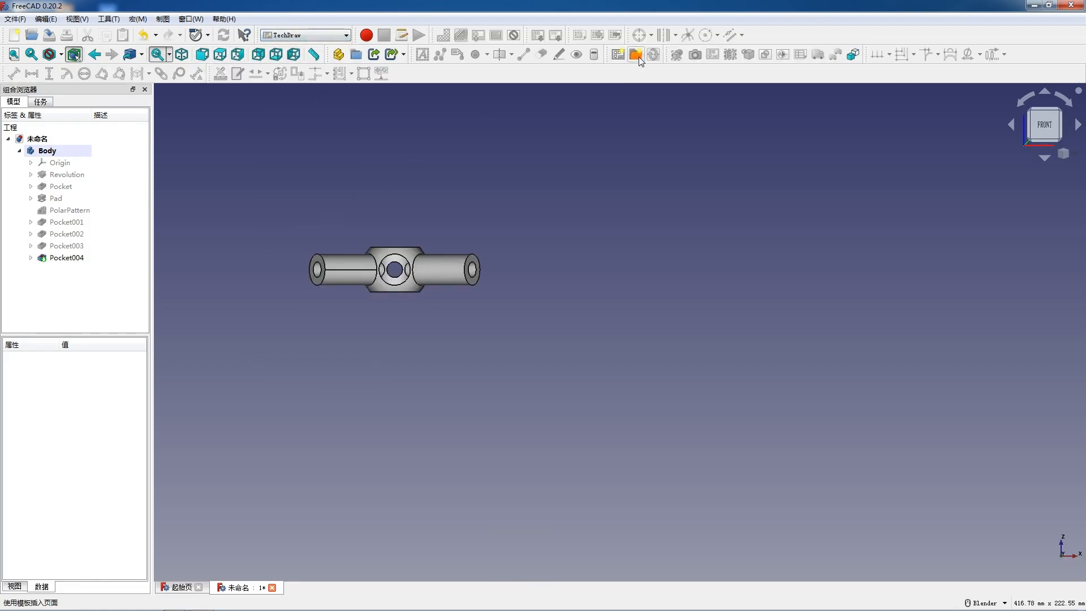
# Insert a drawing page from a template in the "大师之路Master's Path_图框_zh_CN" template folder
pyautogui.click(635, 54)
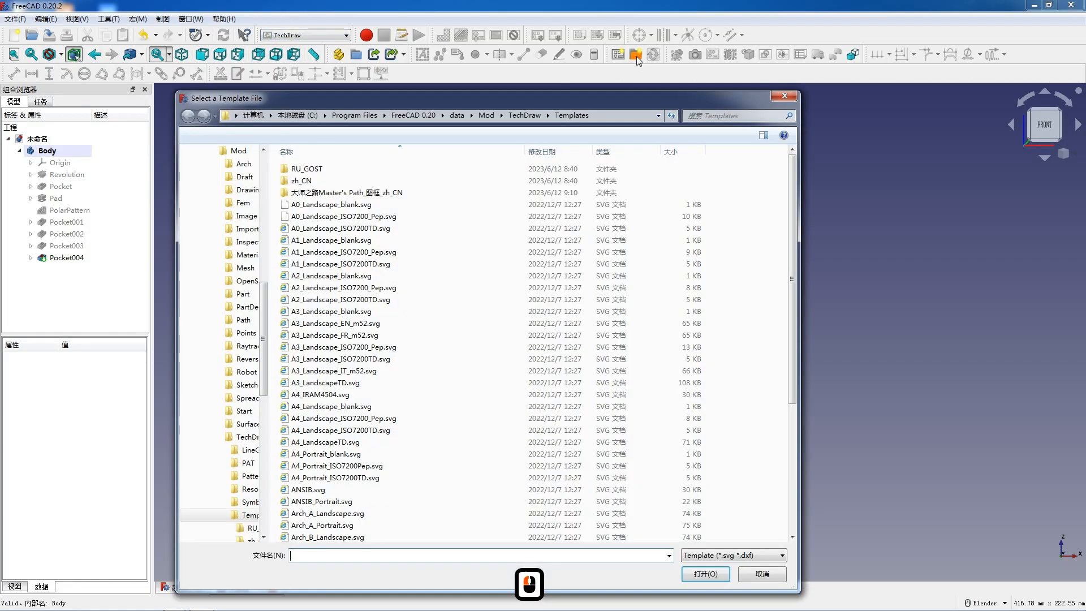
pyautogui.doubleClick(307, 192)
pyautogui.doubleClick(306, 172)
pyautogui.doubleClick(322, 205)
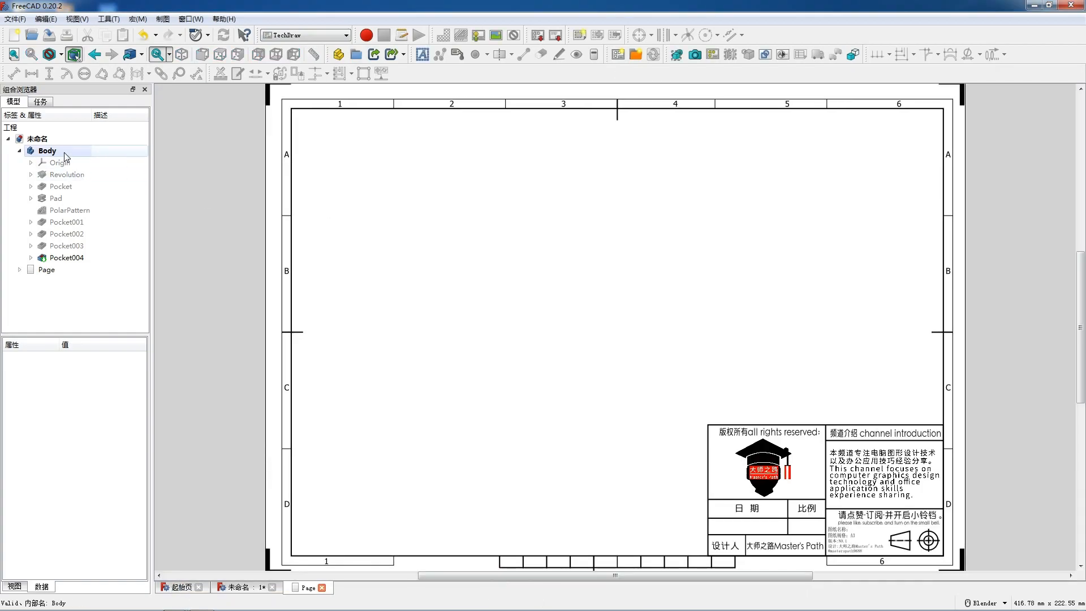
# Start a projection group of the Body on the page and move its front view to the sheet's upper-left area
pyautogui.click(63, 151)
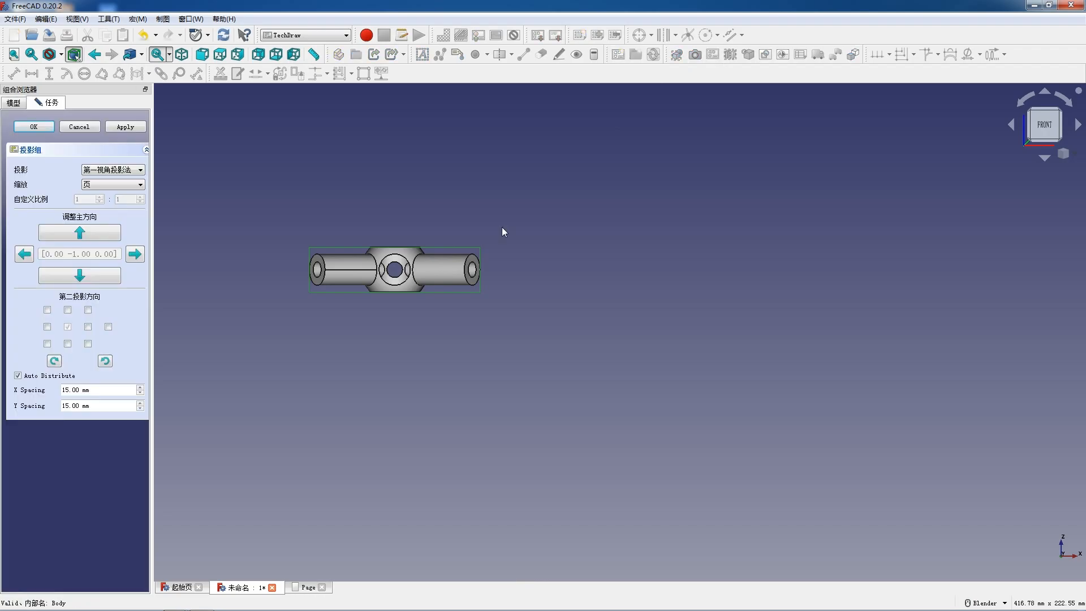
pyautogui.click(18, 106)
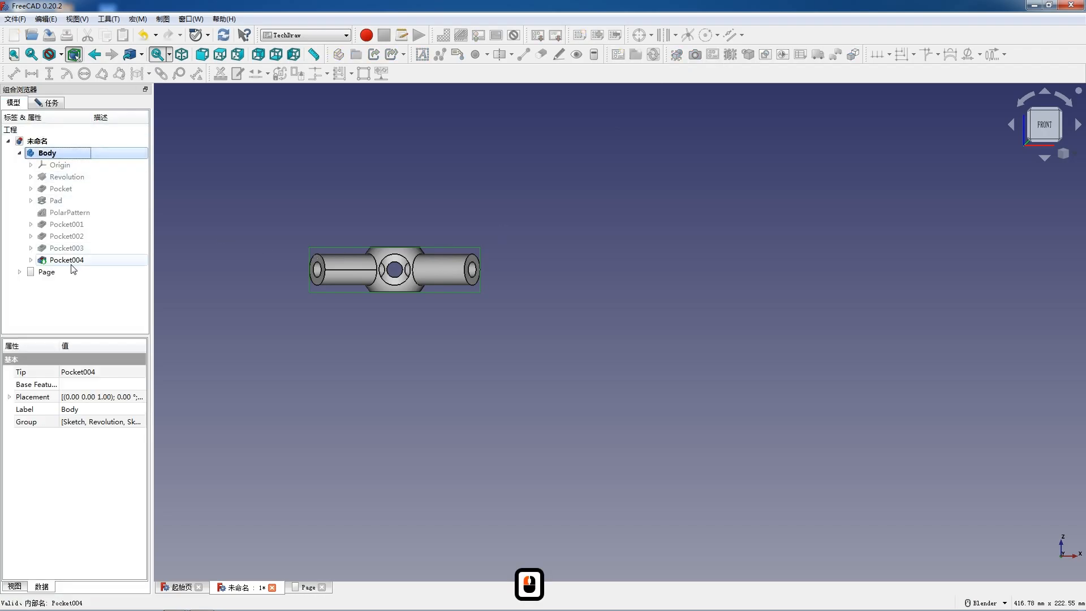
pyautogui.doubleClick(62, 272)
pyautogui.click(57, 104)
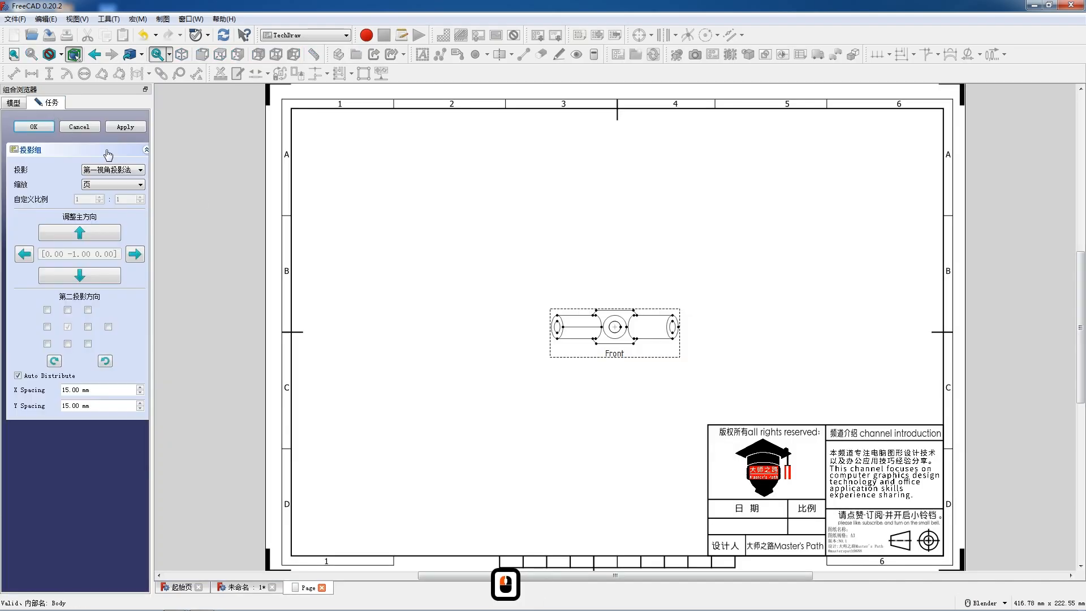
pyautogui.scroll(2, 693, 350)
pyautogui.moveTo(600, 361); pyautogui.dragTo(426, 260)
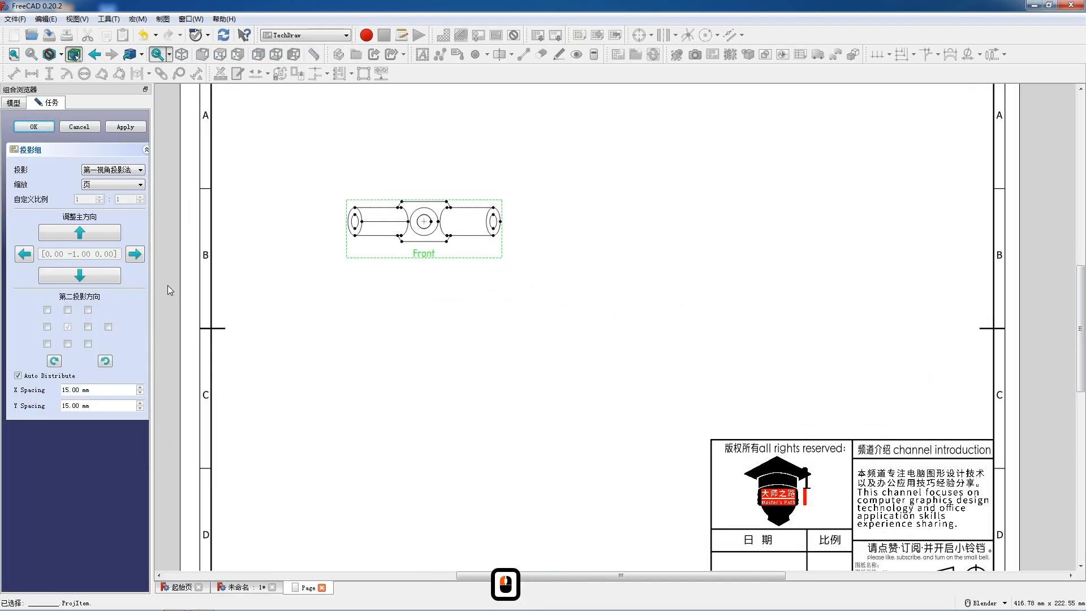
# Add the Top and FrontTopLeft projections to the group and apply a custom scale of 2:1
pyautogui.click(67, 344)
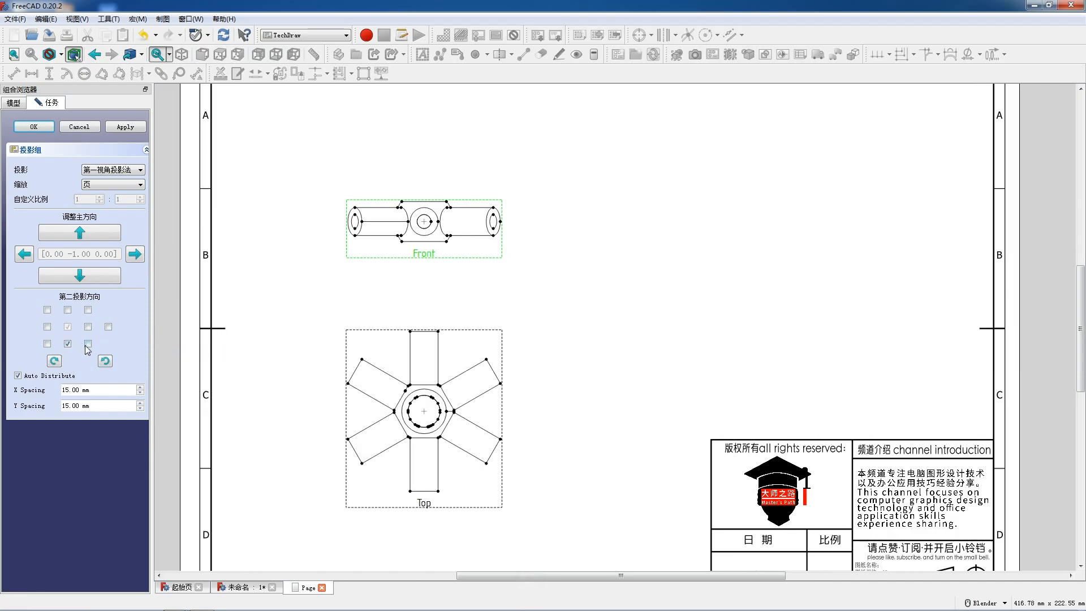
pyautogui.scroll(-5, 320, 329)
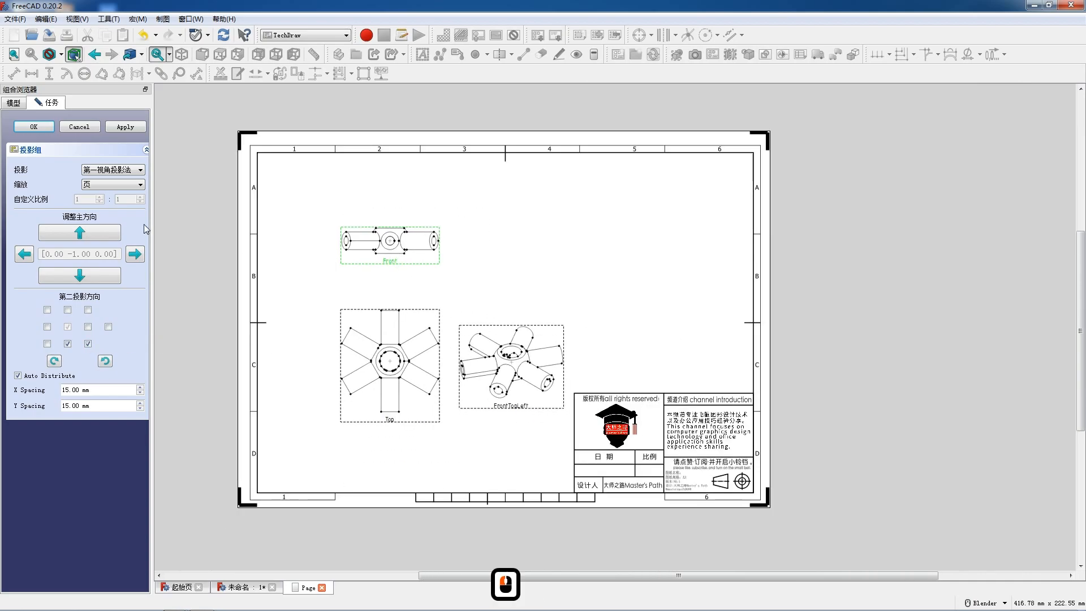
pyautogui.click(95, 185)
pyautogui.click(94, 207)
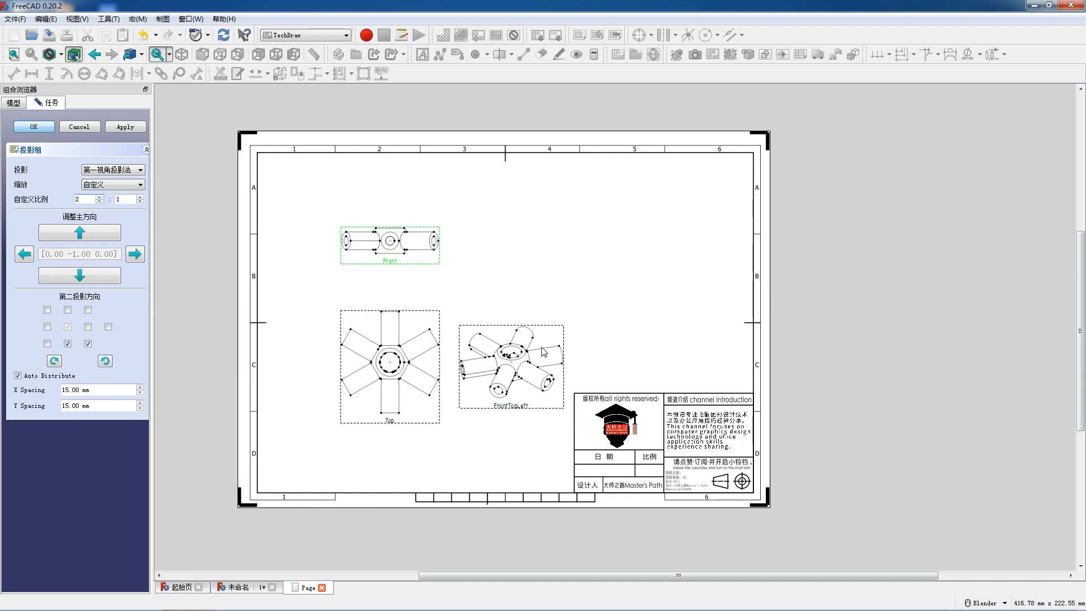
pyautogui.press('Return')
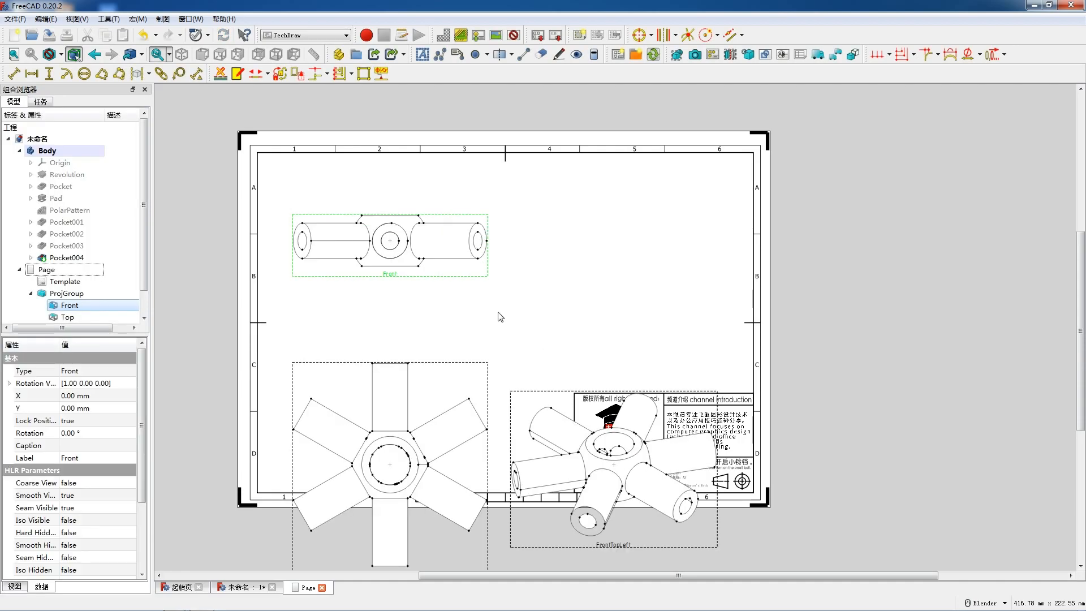
# Move the front view close to the sheet's upper border and shift the top view up so it fits inside the frame
pyautogui.moveTo(394, 282); pyautogui.dragTo(389, 227)
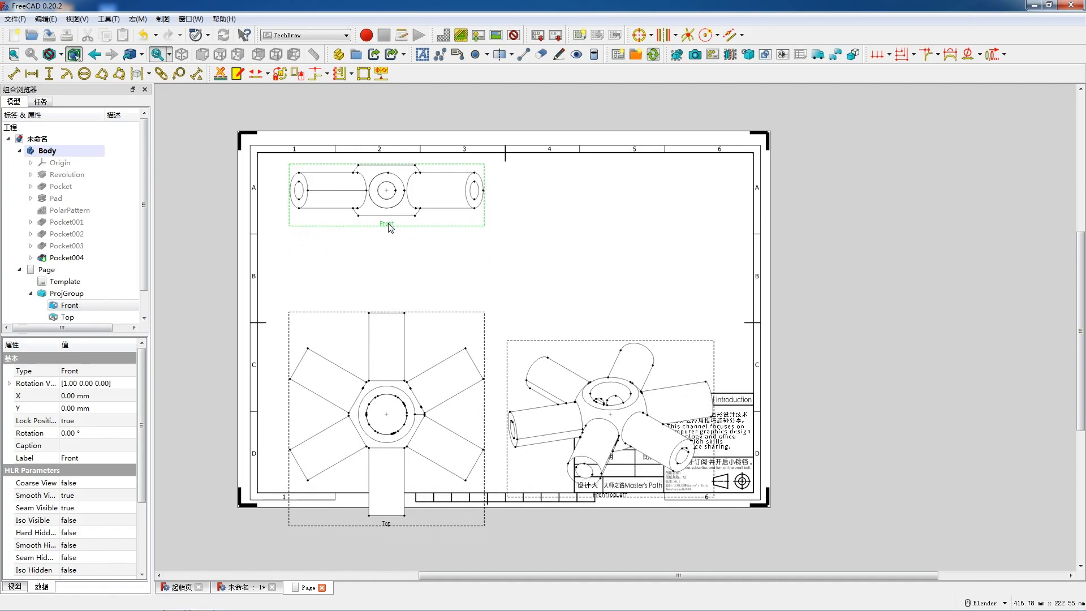
pyautogui.moveTo(389, 525); pyautogui.dragTo(394, 468)
pyautogui.moveTo(393, 478); pyautogui.dragTo(394, 477)
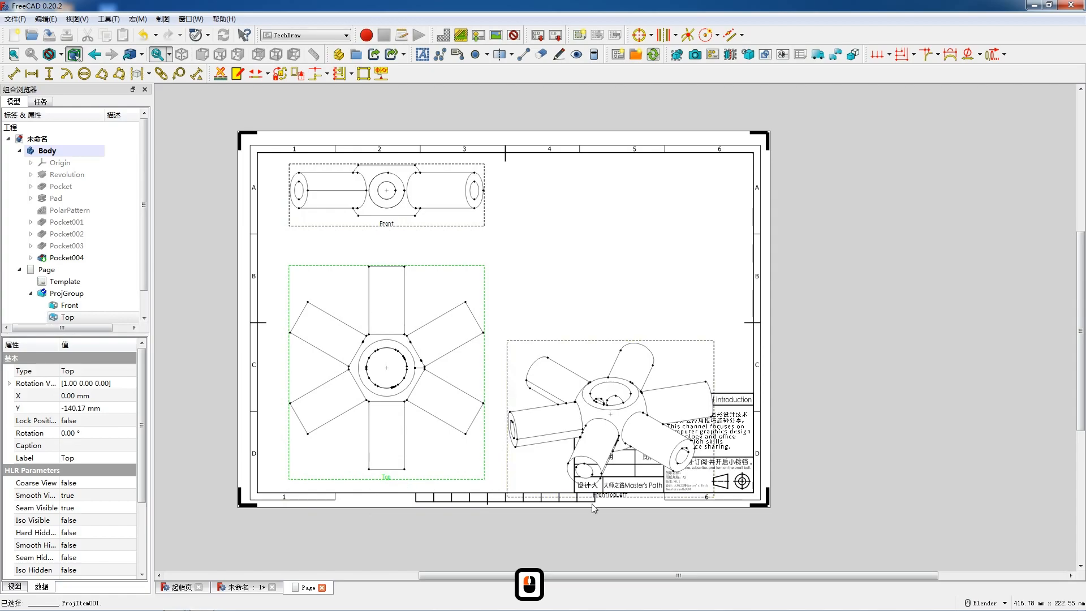
# Move the FrontTopLeft view above the title block, to about X 186 mm and Y -71 mm, and lock its position
pyautogui.moveTo(617, 494); pyautogui.dragTo(636, 363)
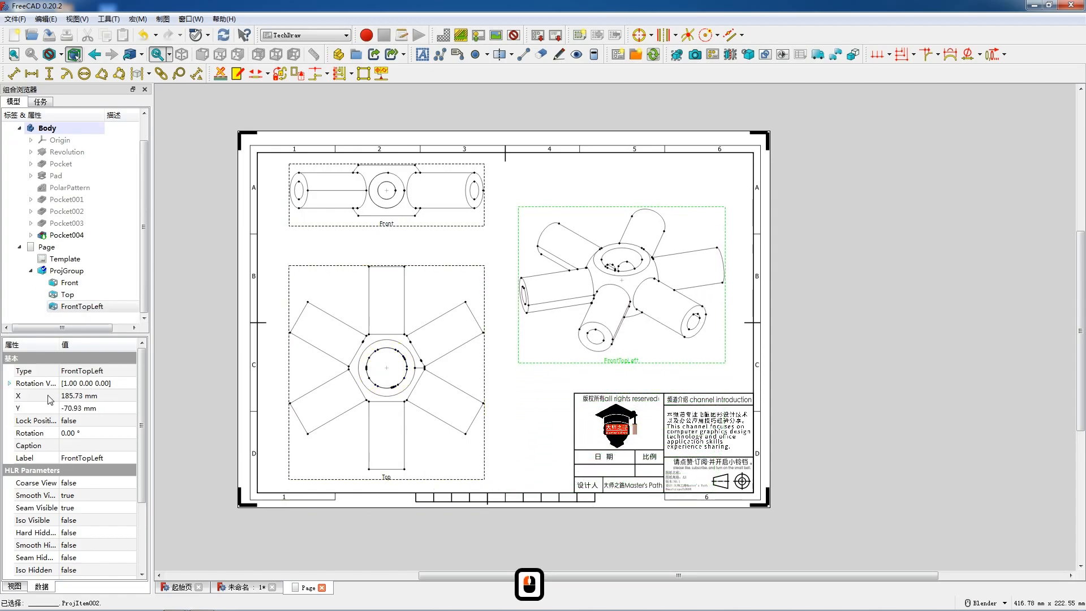
pyautogui.doubleClick(93, 421)
pyautogui.click(85, 438)
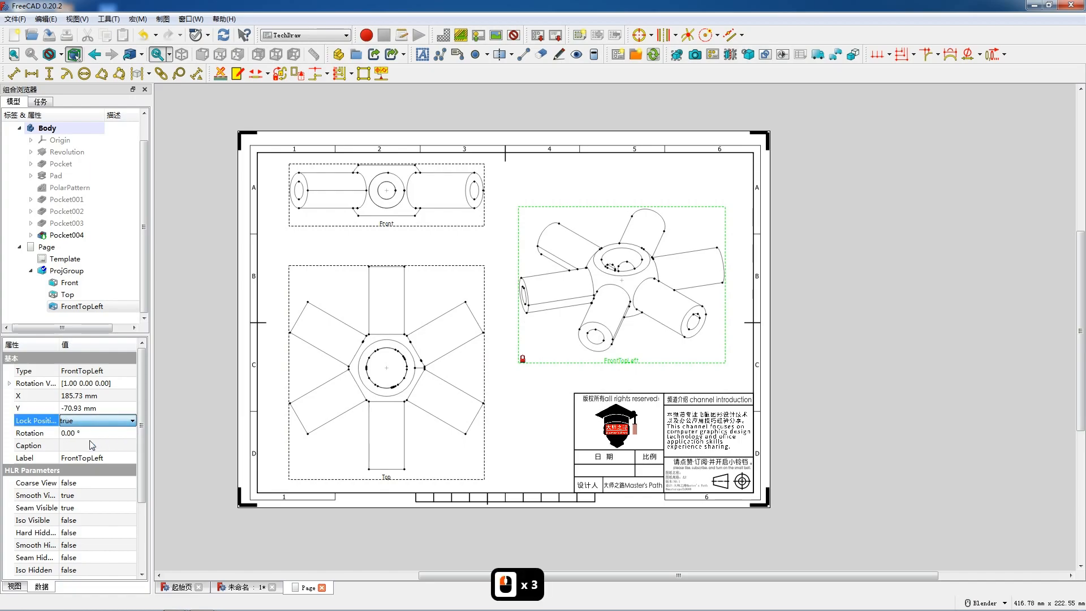
# Nudge the front view slightly down, move the top view up to about Y -133 mm, and lock the top view's position
pyautogui.click(383, 481)
pyautogui.click(389, 223)
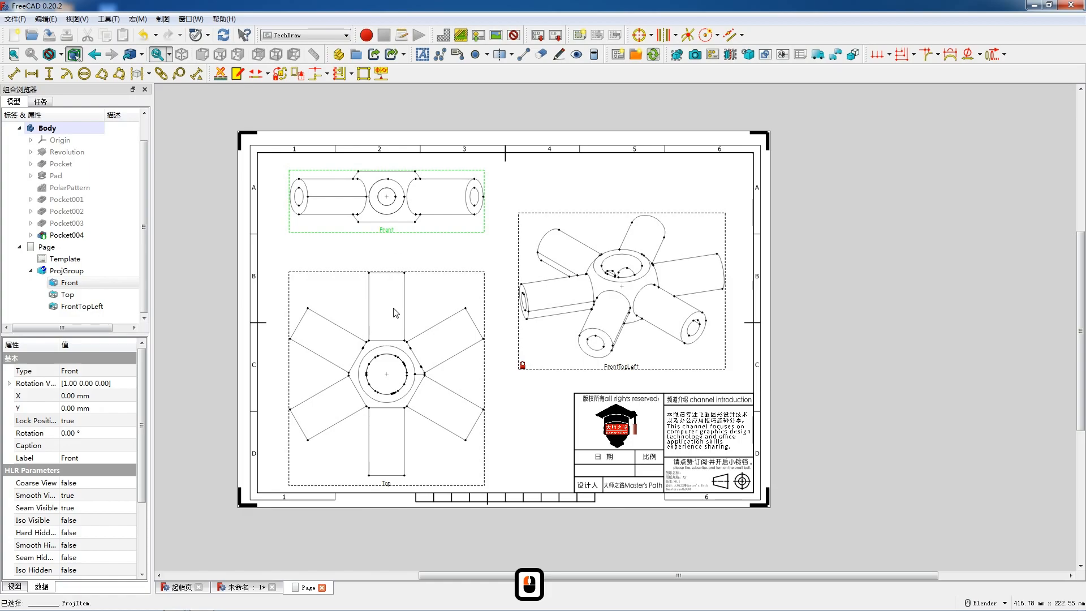
pyautogui.click(396, 481)
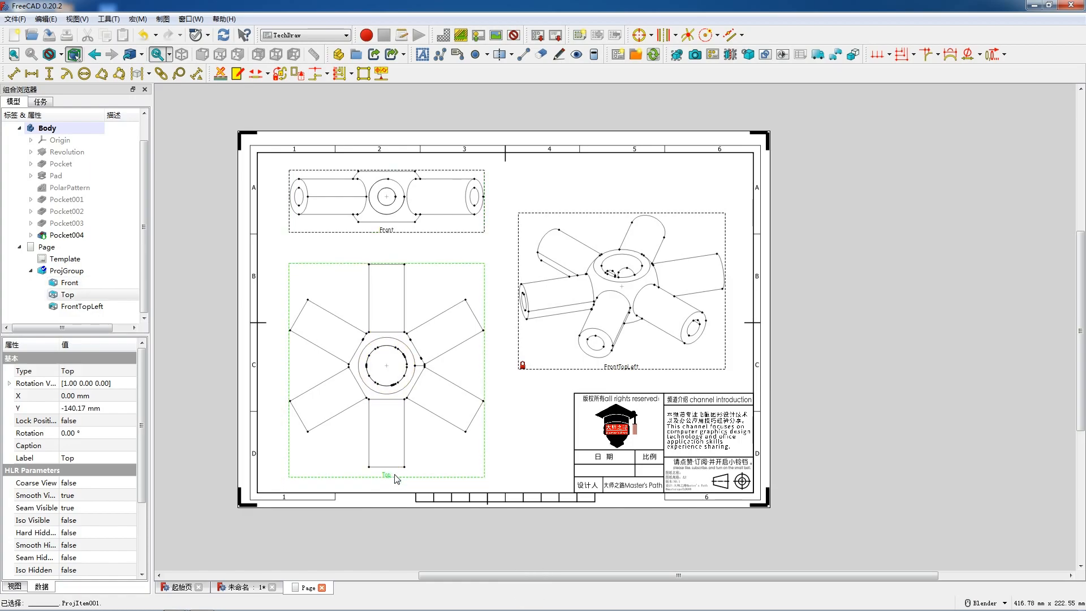
pyautogui.moveTo(395, 474); pyautogui.dragTo(395, 475)
pyautogui.click(105, 428)
pyautogui.click(106, 429)
pyautogui.click(101, 442)
# Turn on Hard Hidden lines for the Top, FrontTopLeft and Front views by setting the property to true
pyautogui.click(99, 532)
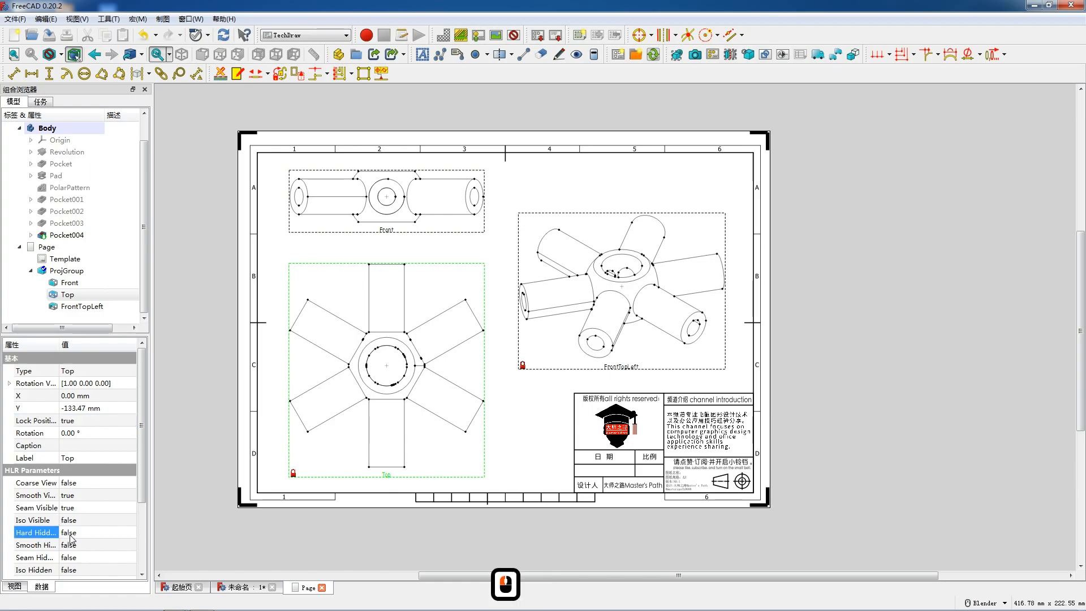
pyautogui.click(99, 532)
pyautogui.click(96, 545)
pyautogui.click(605, 369)
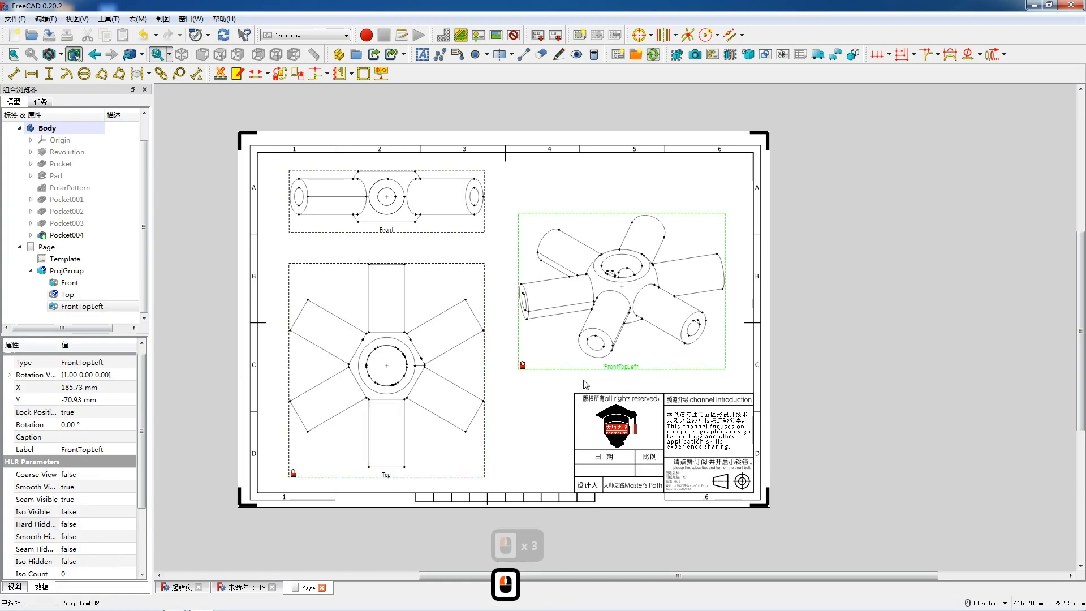
pyautogui.click(85, 524)
pyautogui.click(84, 523)
pyautogui.click(79, 537)
pyautogui.click(387, 233)
pyautogui.click(84, 524)
pyautogui.click(85, 524)
pyautogui.click(83, 540)
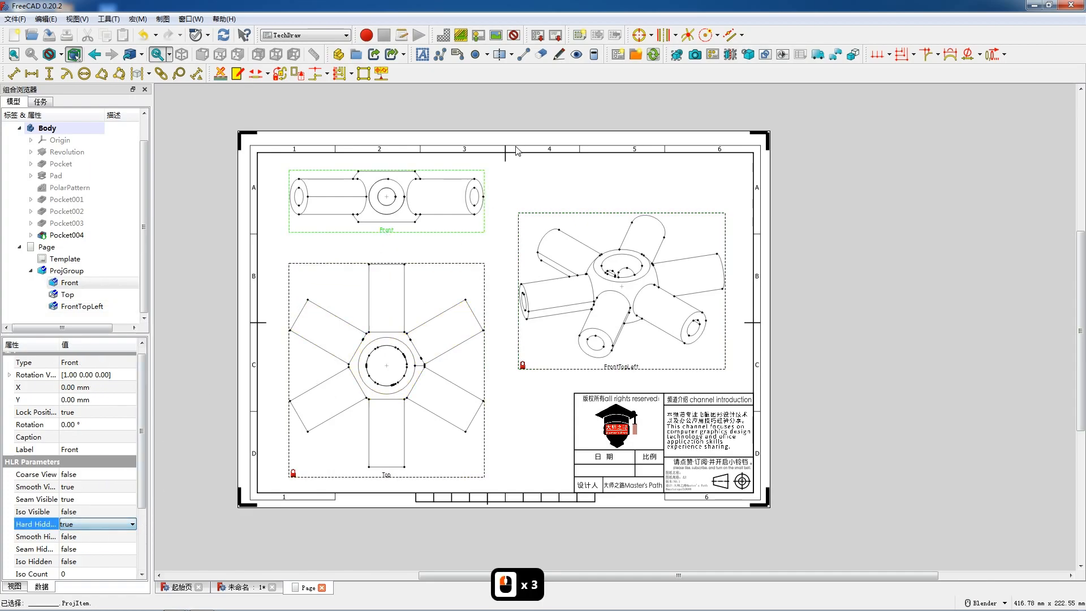
# Insert a text annotation with its default content on the drawing page
pyautogui.click(423, 54)
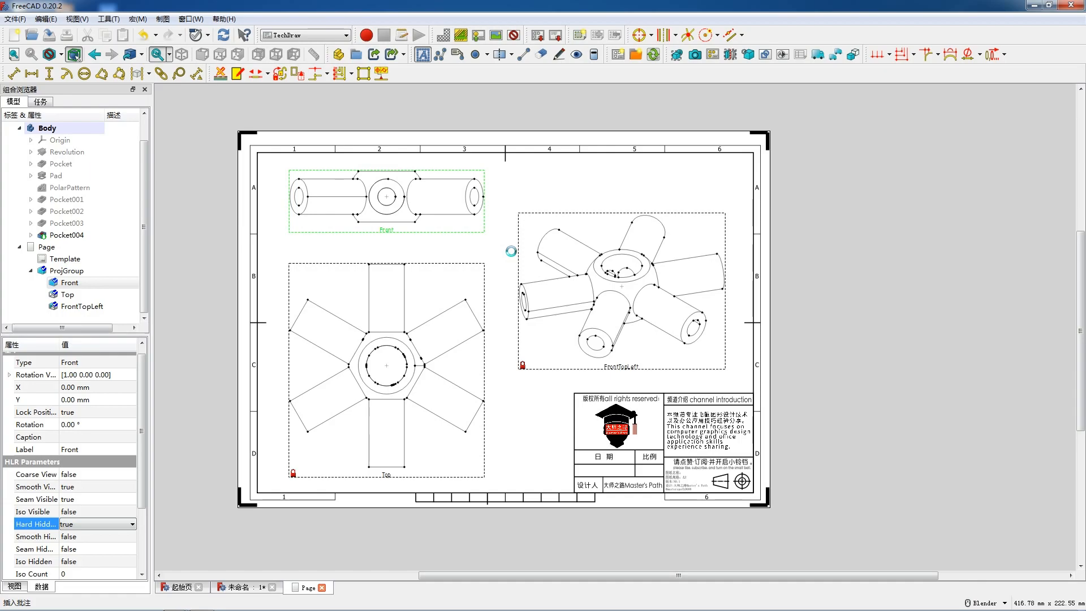
pyautogui.hotkey('shift', 'F12')
# Add radius dimensions to the outer and inner circles of the central arm in the front view, with both labels above the hub
pyautogui.scroll(4, 332, 180)
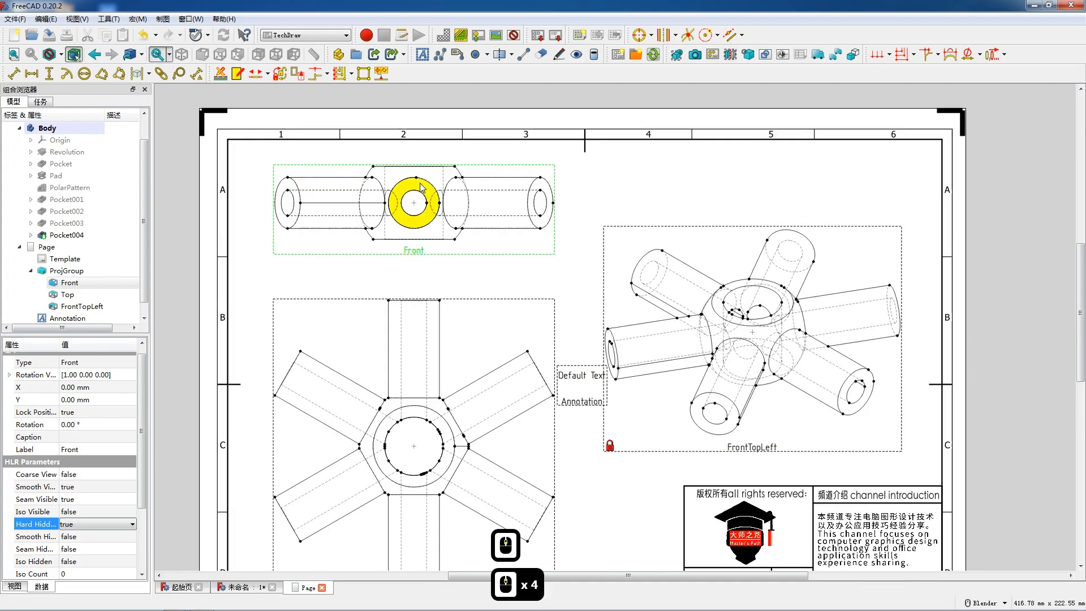
pyautogui.scroll(5, 396, 181)
pyautogui.click(390, 178)
pyautogui.click(66, 73)
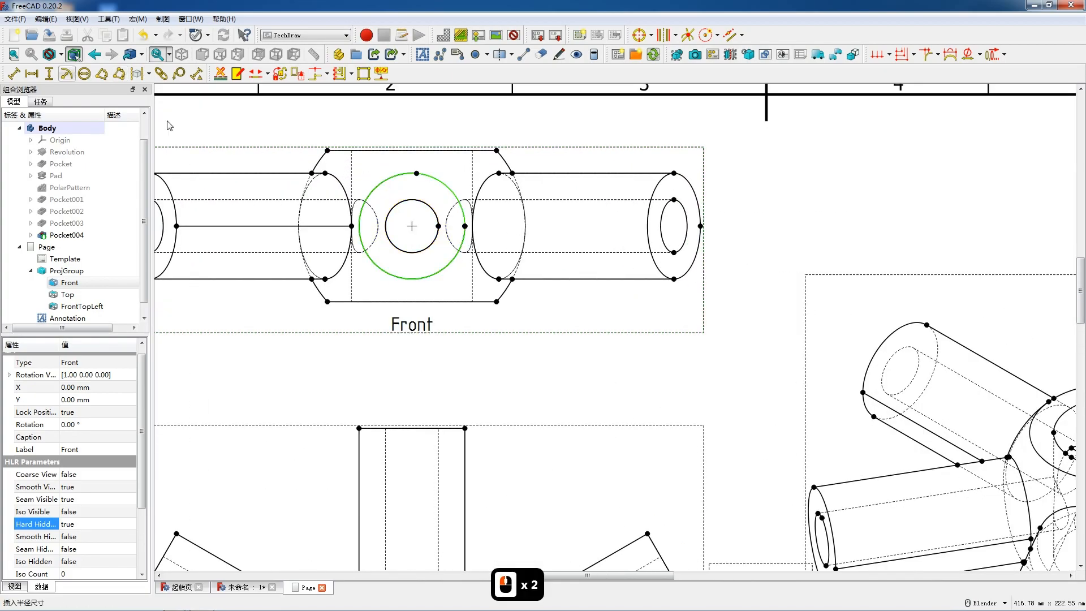
pyautogui.moveTo(411, 229); pyautogui.dragTo(315, 125)
pyautogui.click(390, 219)
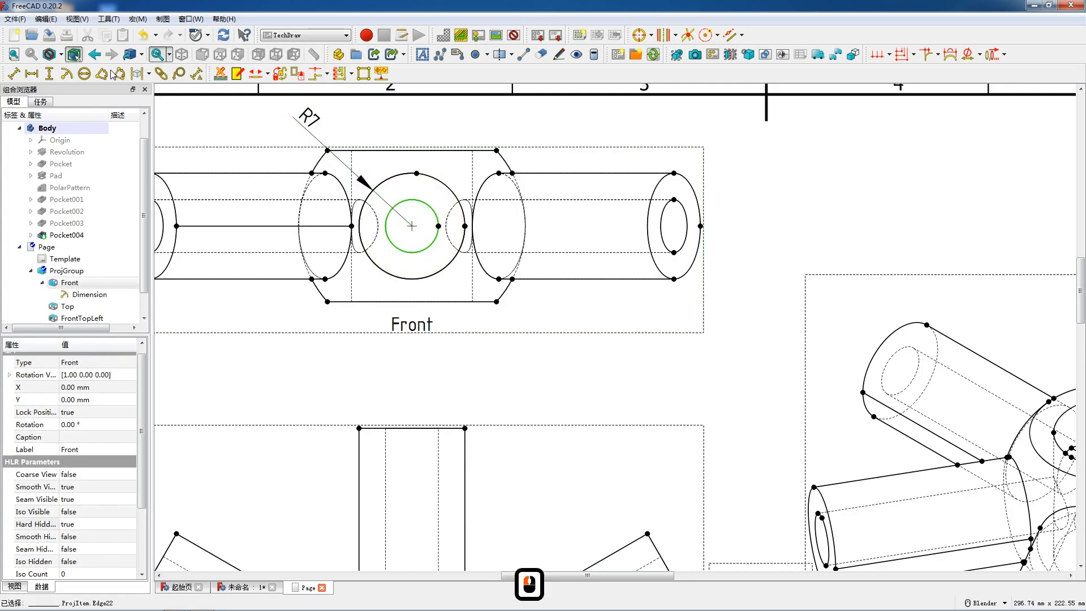
pyautogui.click(67, 74)
pyautogui.moveTo(412, 229); pyautogui.dragTo(343, 108)
# Dimension the hub's height vertically between its two right-hand corners in the front view and place it beyond the right arm's end
pyautogui.keyDown('ctrl'); pyautogui.click(497, 151); pyautogui.keyUp('ctrl')
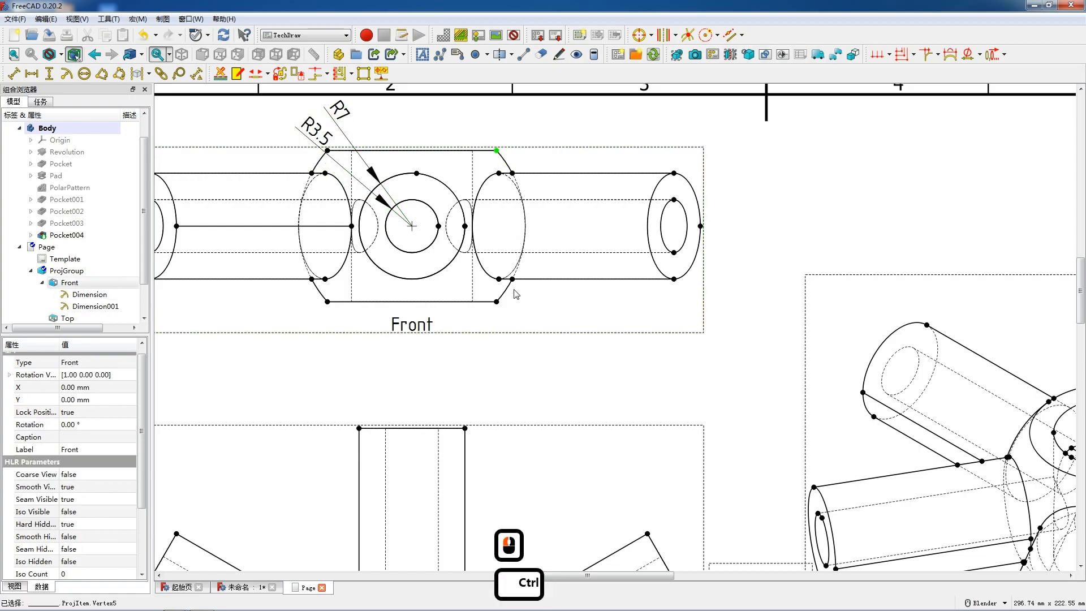
pyautogui.keyDown('ctrl'); pyautogui.click(497, 302); pyautogui.keyUp('ctrl')
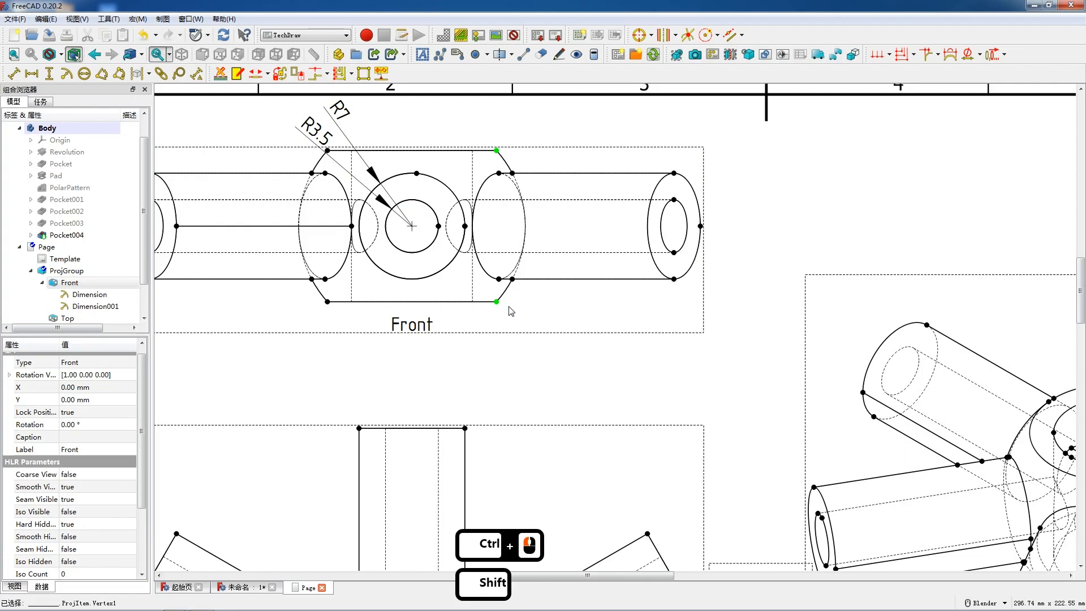
pyautogui.press('v')
pyautogui.moveTo(505, 227); pyautogui.dragTo(698, 238)
# Add a radius dimension to the hub's lower-left sphere arc in the front view, with the label outside the outline
pyautogui.click(323, 295)
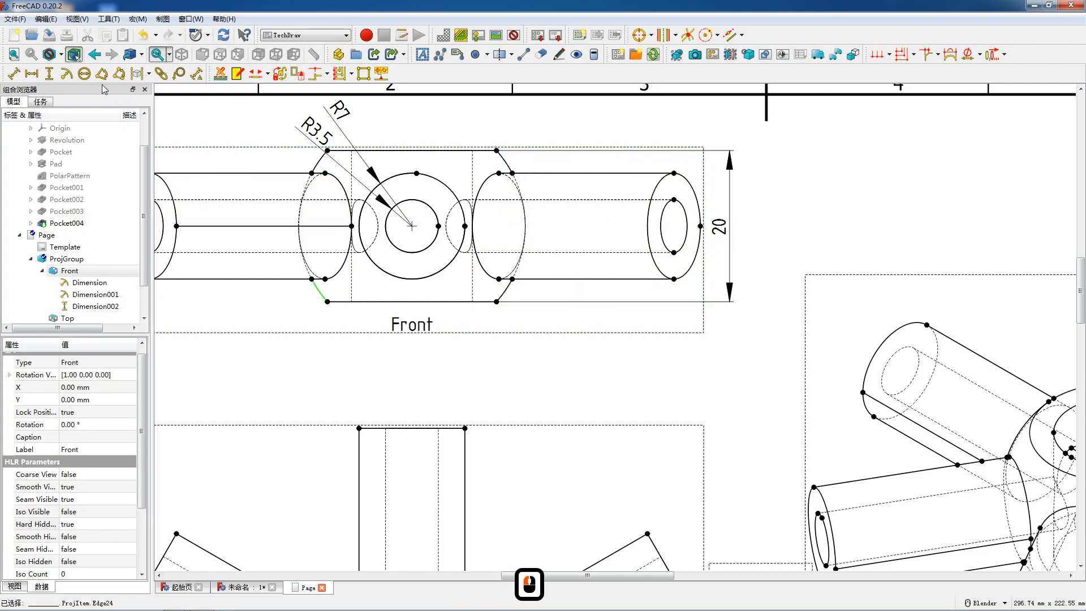
pyautogui.click(70, 75)
pyautogui.moveTo(412, 229); pyautogui.dragTo(277, 307)
# Dimension the central bore's width horizontally between its two hidden lines in the front view and place it below the hub
pyautogui.click(474, 182)
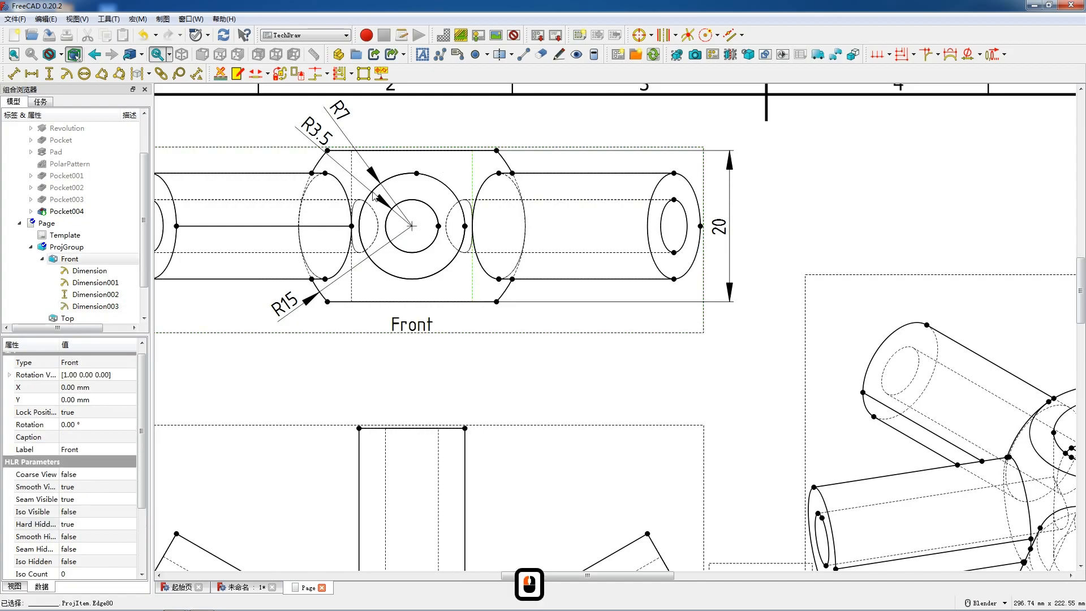
pyautogui.keyDown('ctrl'); pyautogui.click(351, 298); pyautogui.keyUp('ctrl')
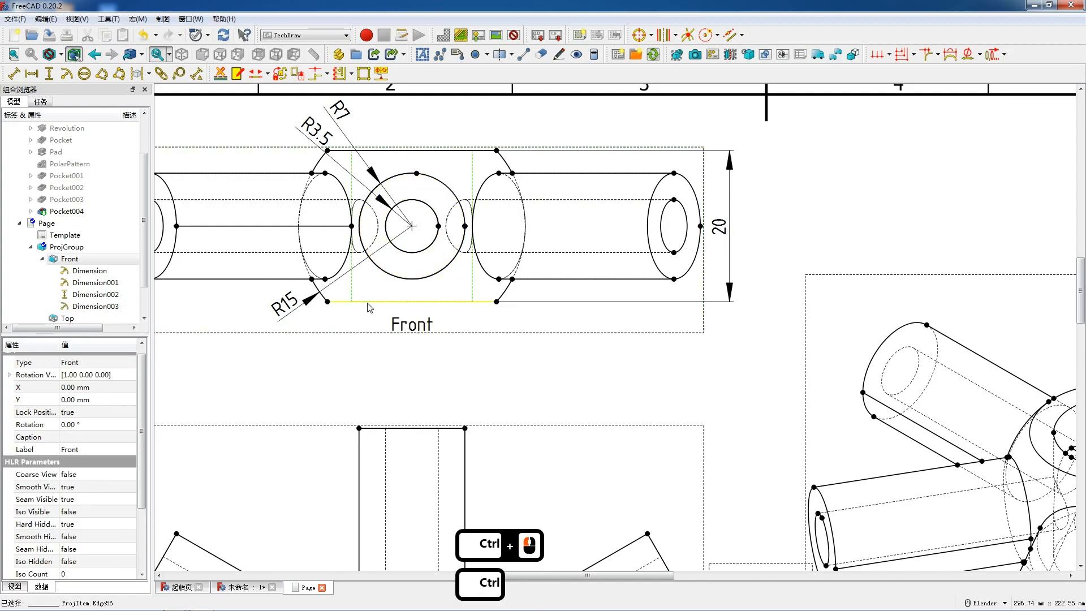
pyautogui.hotkey('shift', 'h')
pyautogui.moveTo(408, 306); pyautogui.dragTo(409, 326)
# Dimension the vertical distance from the hub centre to the lower arm's end in the top view and place it right of the view
pyautogui.scroll(-3, 569, 303)
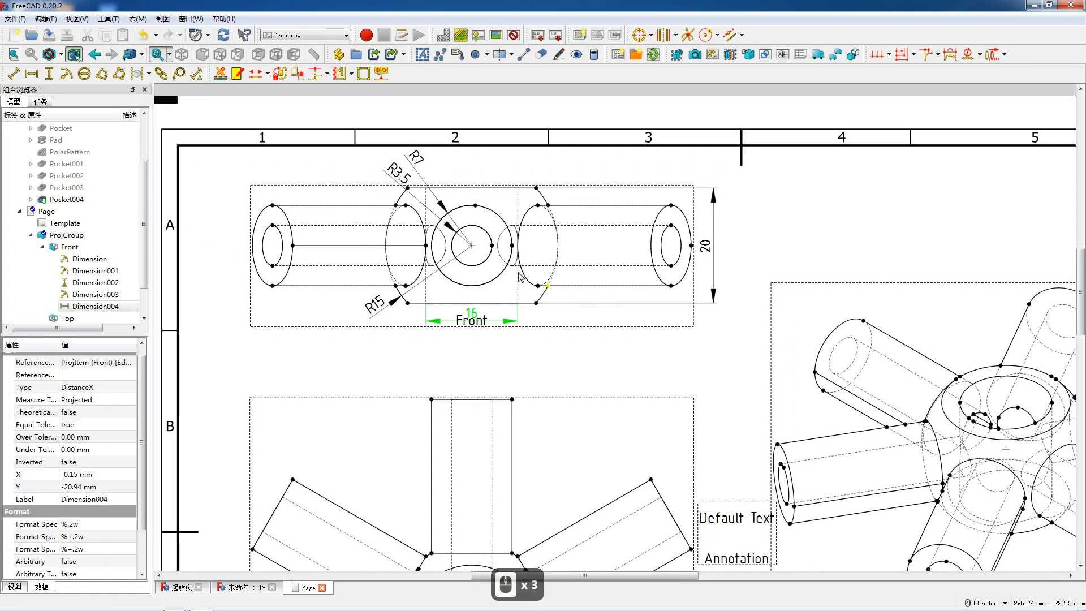
pyautogui.scroll(-2, 501, 243)
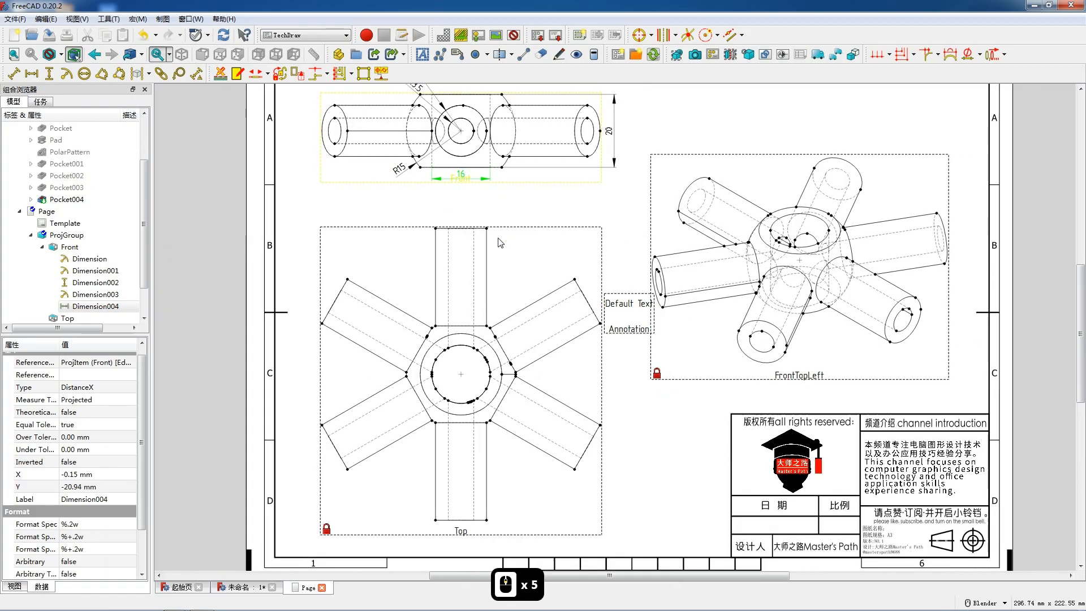
pyautogui.scroll(6, 517, 460)
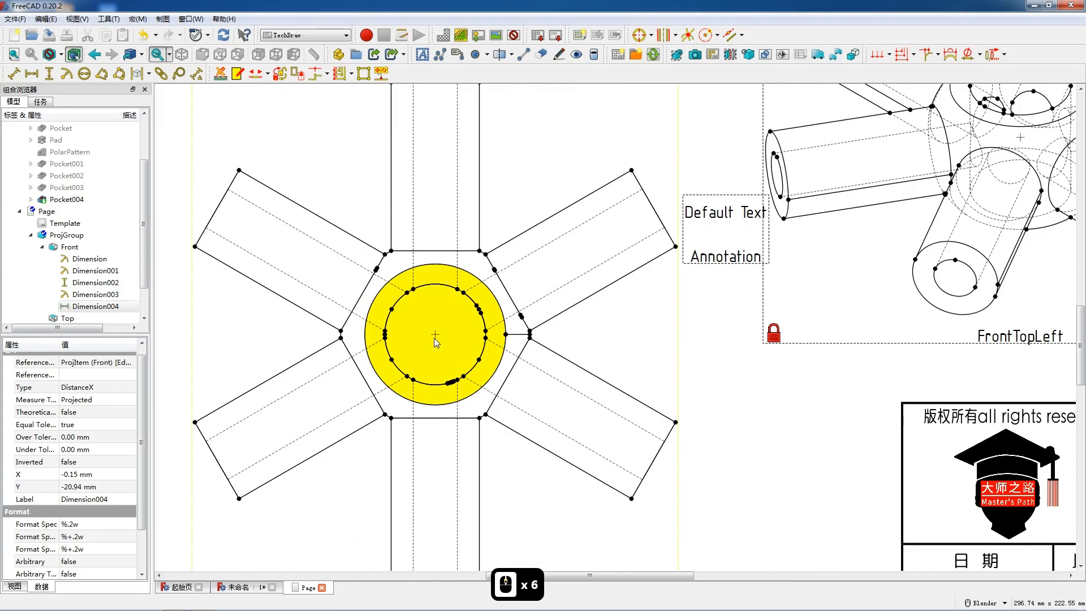
pyautogui.click(435, 335)
pyautogui.scroll(-3, 426, 245)
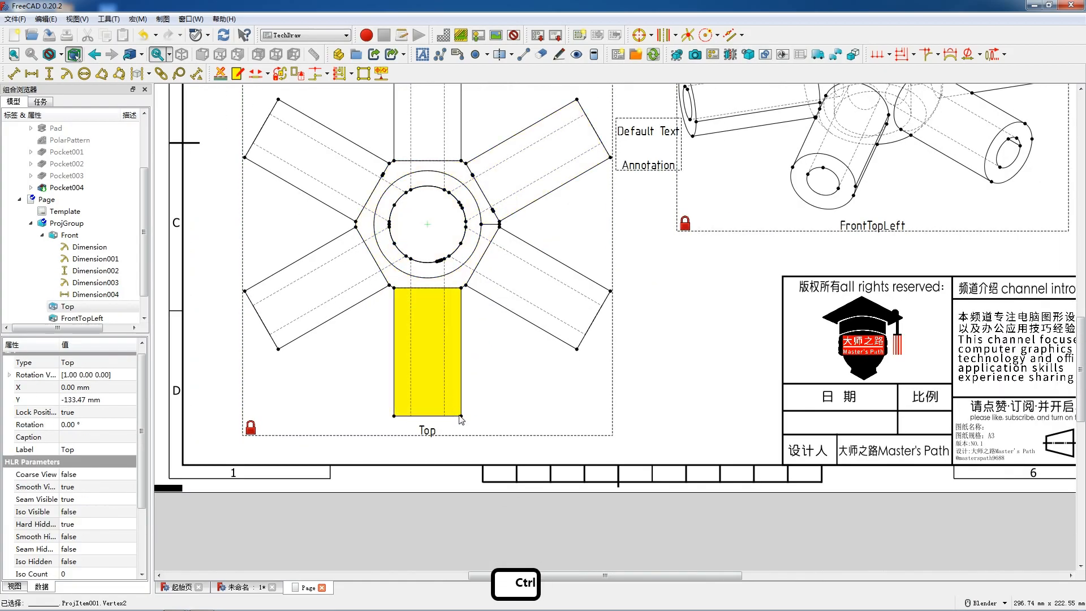
pyautogui.keyDown('ctrl'); pyautogui.click(460, 415); pyautogui.keyUp('ctrl')
pyautogui.press('v')
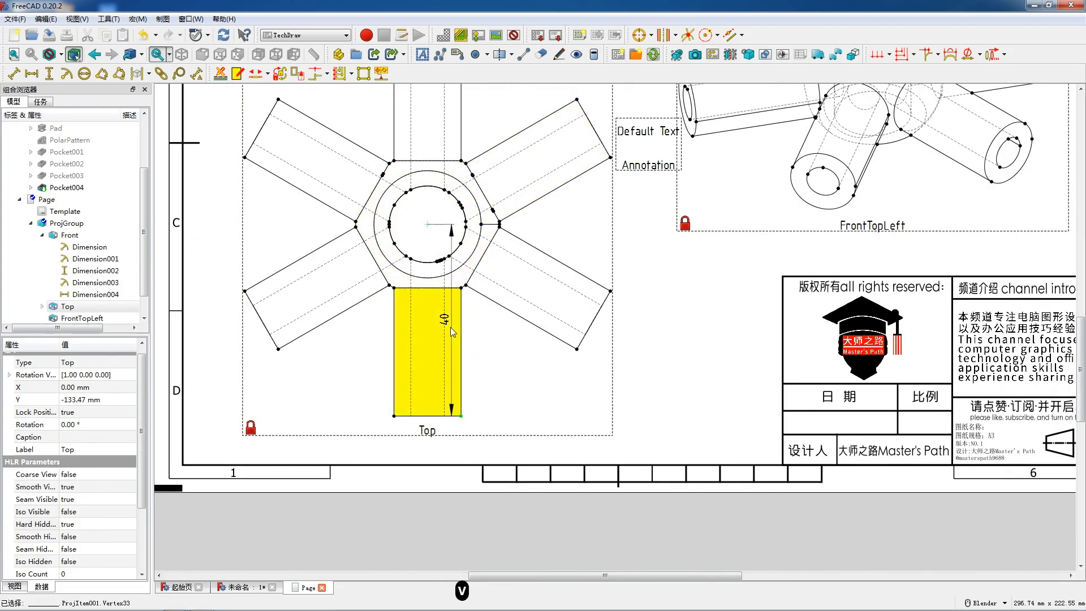
pyautogui.moveTo(452, 333); pyautogui.dragTo(619, 336)
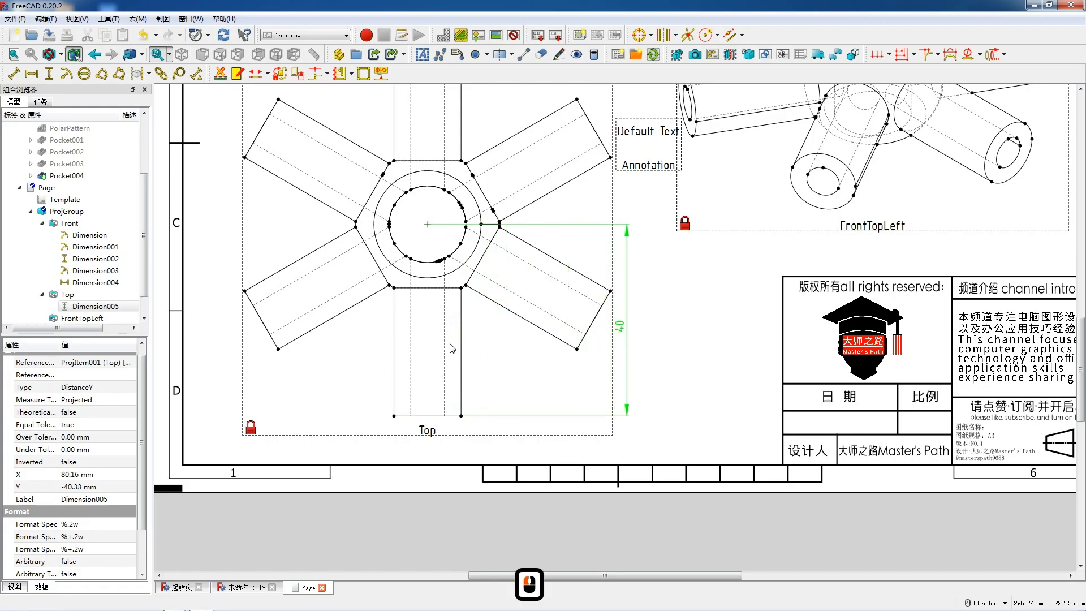
# Dimension the lower arm's outer width horizontally in the top view and place it beneath the arm's end
pyautogui.click(449, 416)
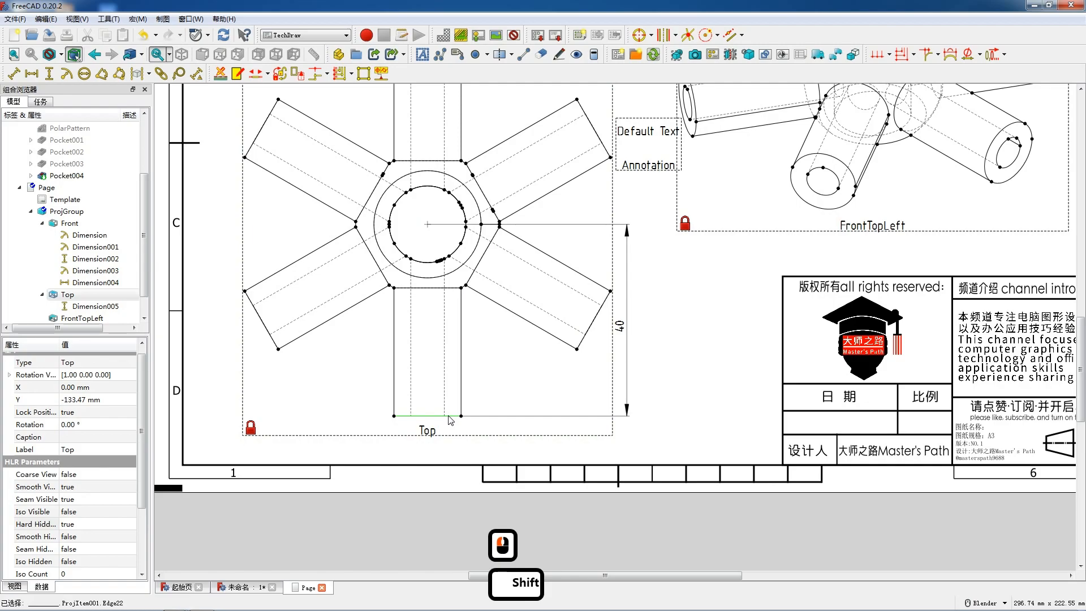
pyautogui.press('h')
pyautogui.click(428, 421)
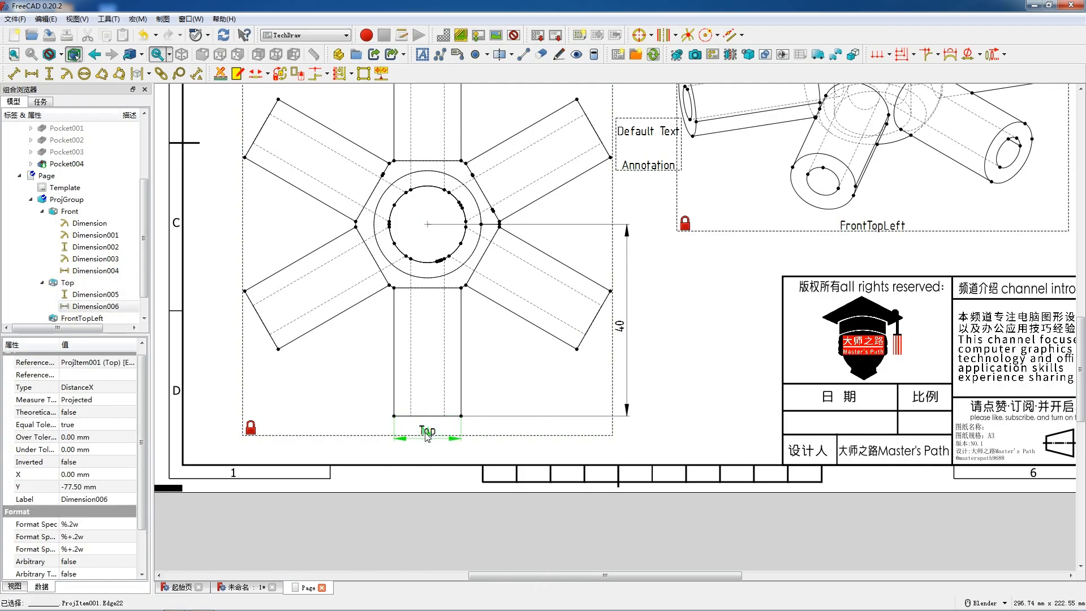
pyautogui.moveTo(424, 431); pyautogui.dragTo(440, 417)
# Dimension the lower arm's hole width between its hidden lines and stack it between the arm's end and the outer width dimension
pyautogui.click(445, 414)
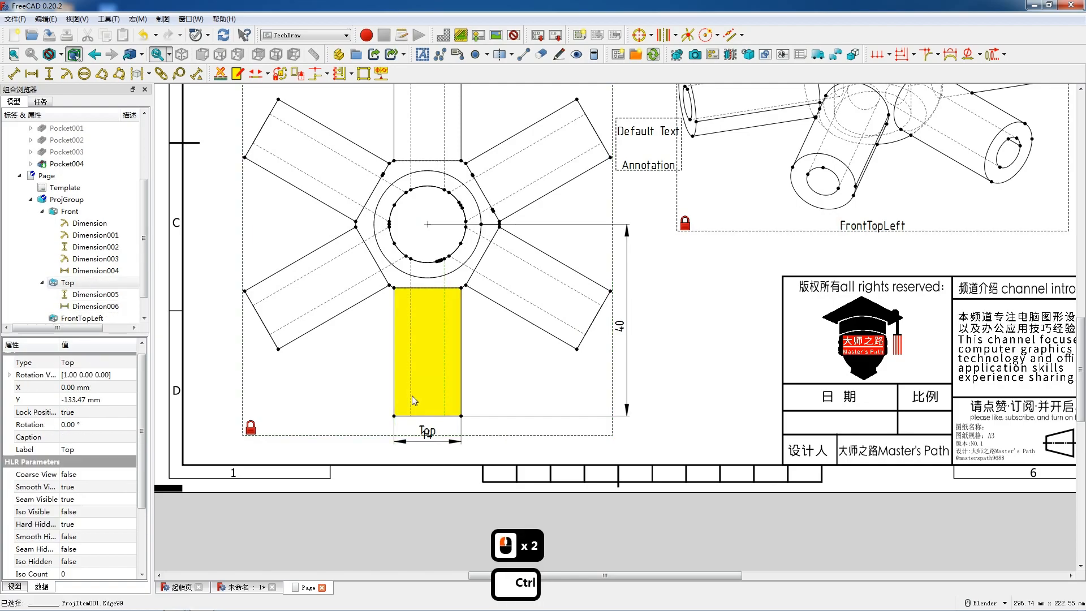
pyautogui.keyDown('ctrl'); pyautogui.click(412, 396); pyautogui.keyUp('ctrl')
pyautogui.press('h')
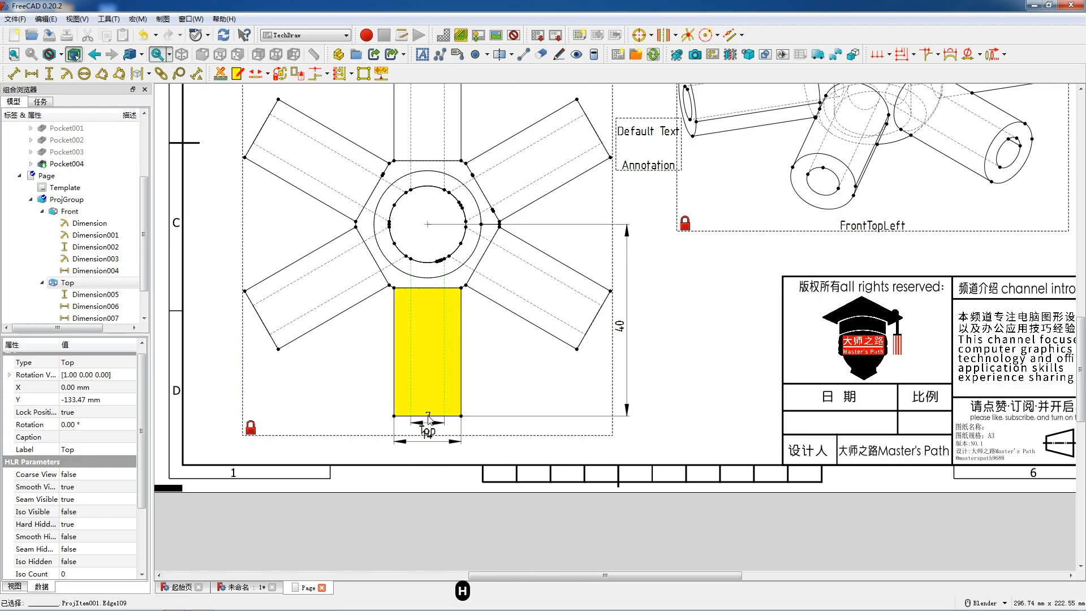
pyautogui.click(428, 423)
pyautogui.moveTo(427, 432); pyautogui.dragTo(431, 435)
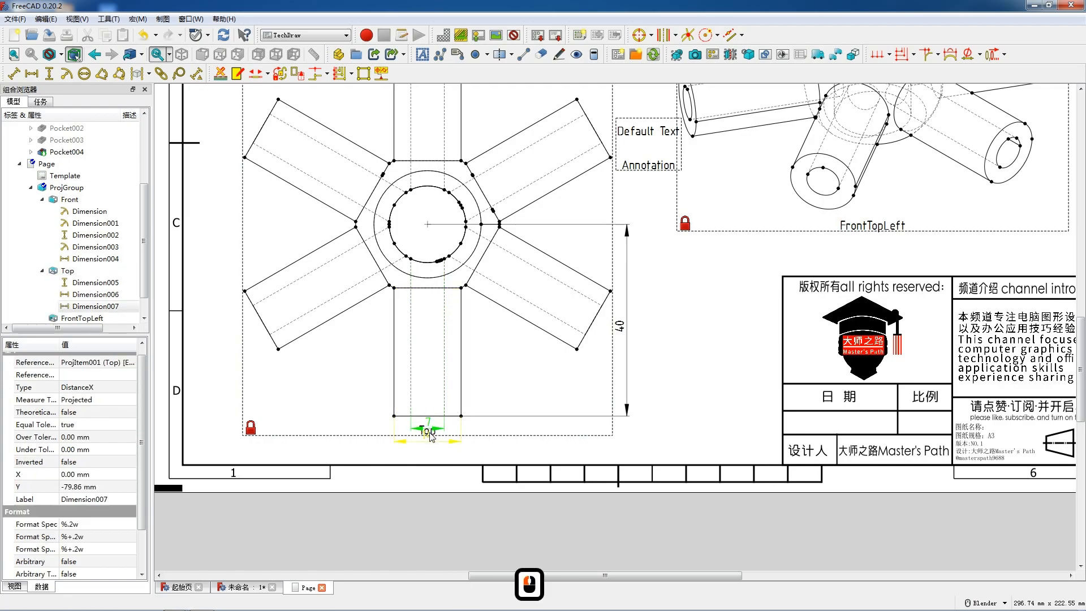
pyautogui.click(430, 442)
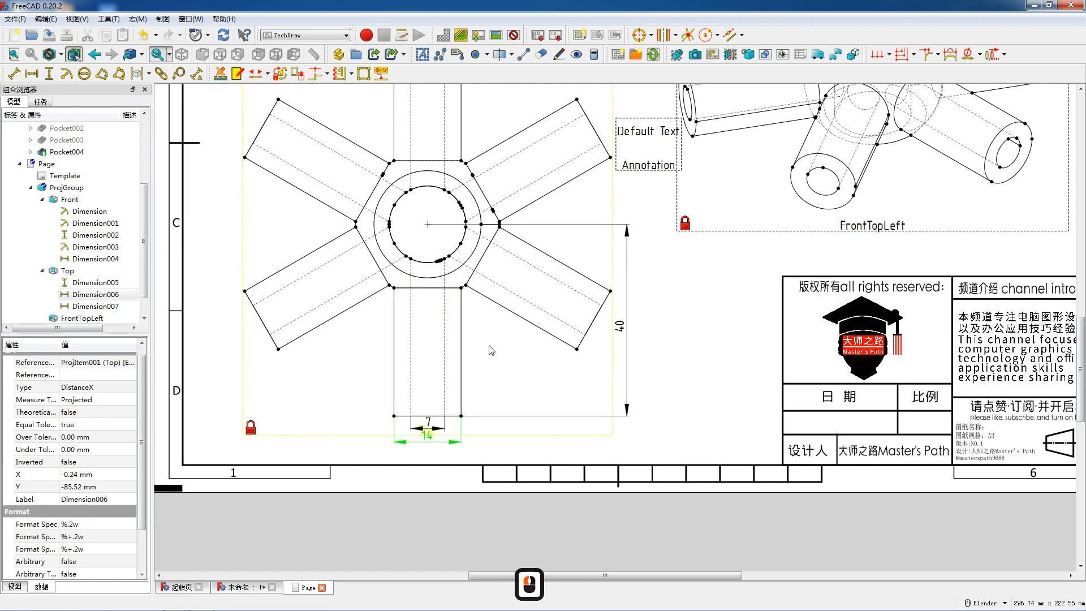
# Try to add a radius dimension to the upper arc of the central bore in the top view
pyautogui.scroll(3, 429, 180)
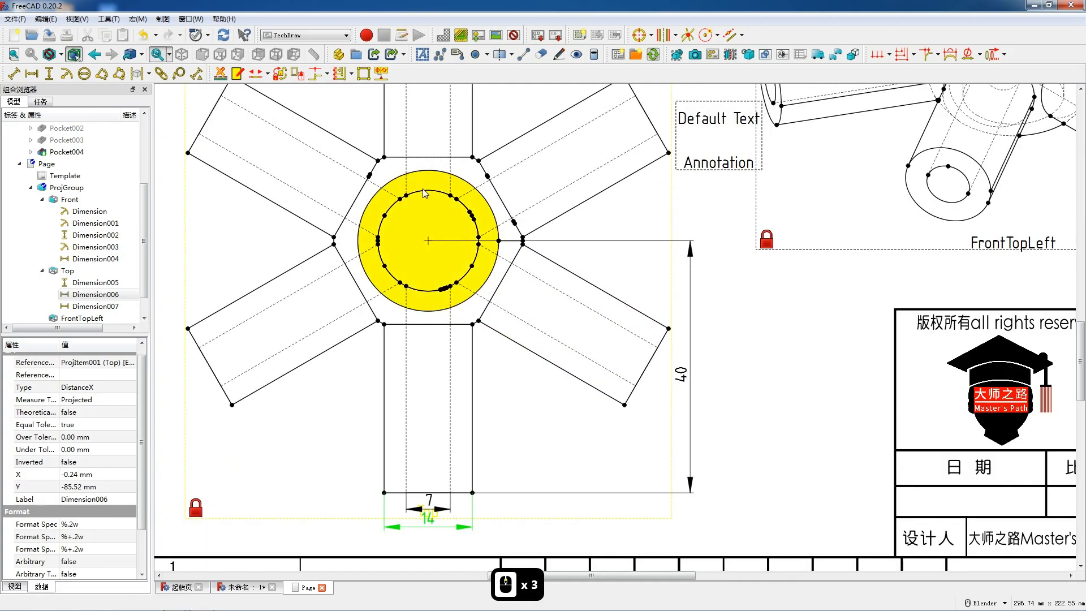
pyautogui.click(424, 192)
pyautogui.click(66, 74)
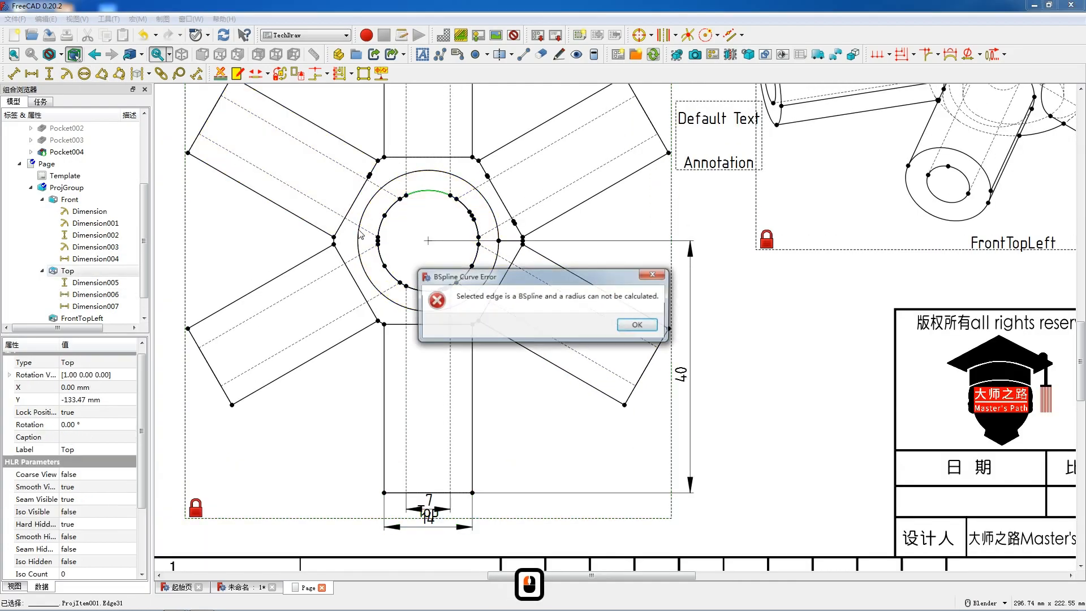
pyautogui.click(635, 324)
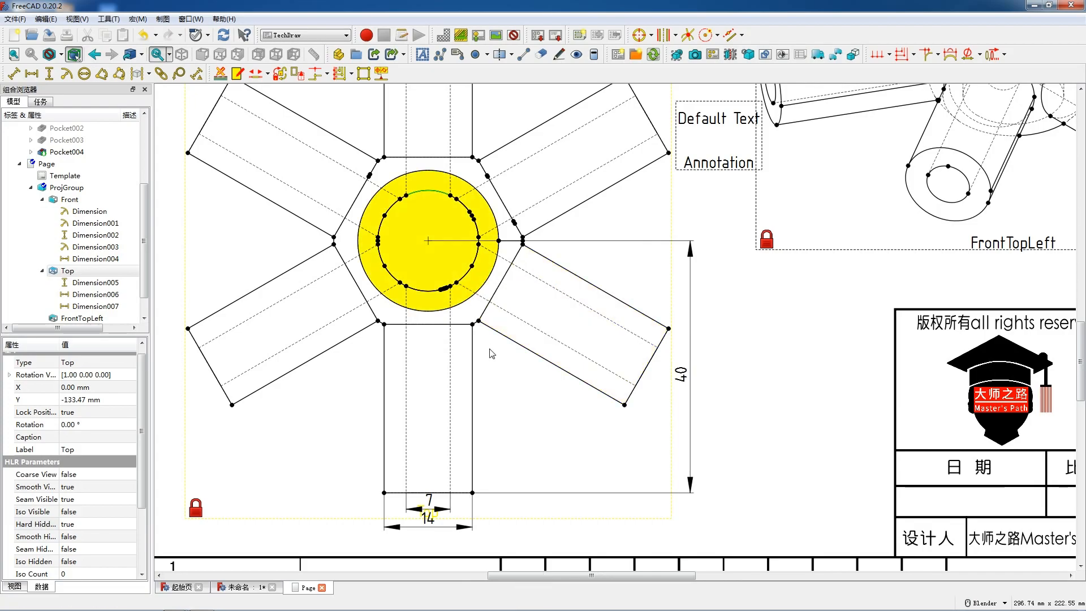
pyautogui.scroll(-3, 516, 414)
pyautogui.scroll(-2, 519, 413)
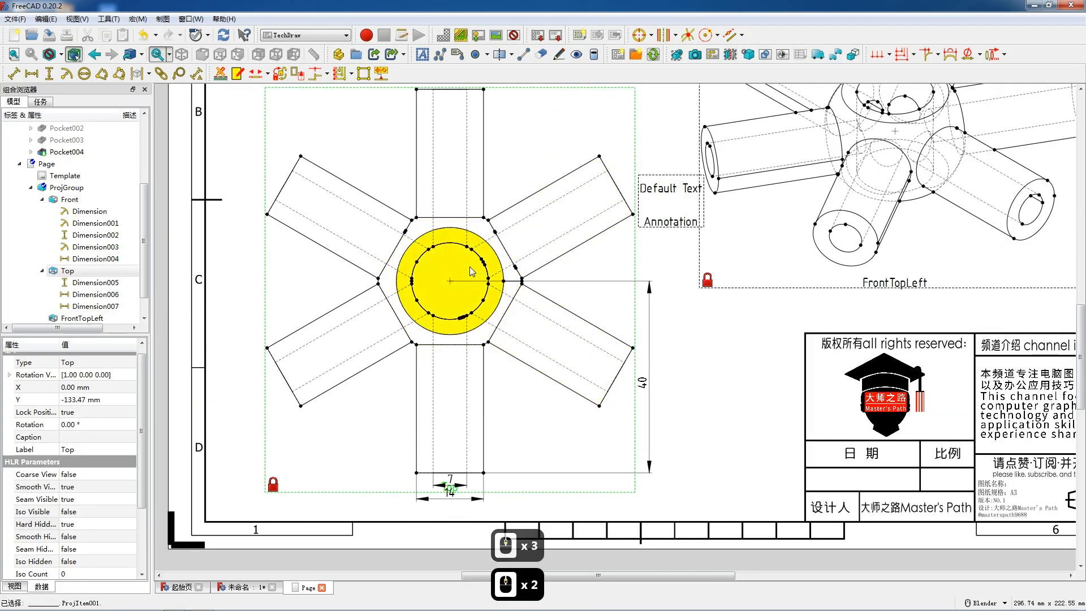
pyautogui.scroll(2, 475, 277)
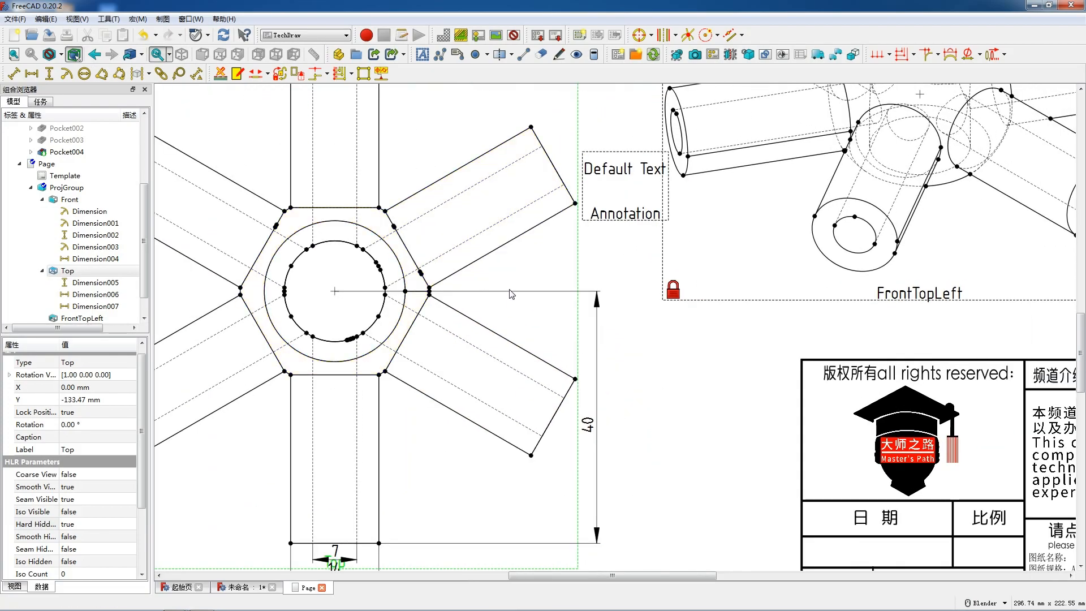
pyautogui.click(544, 334)
pyautogui.scroll(-4, 595, 341)
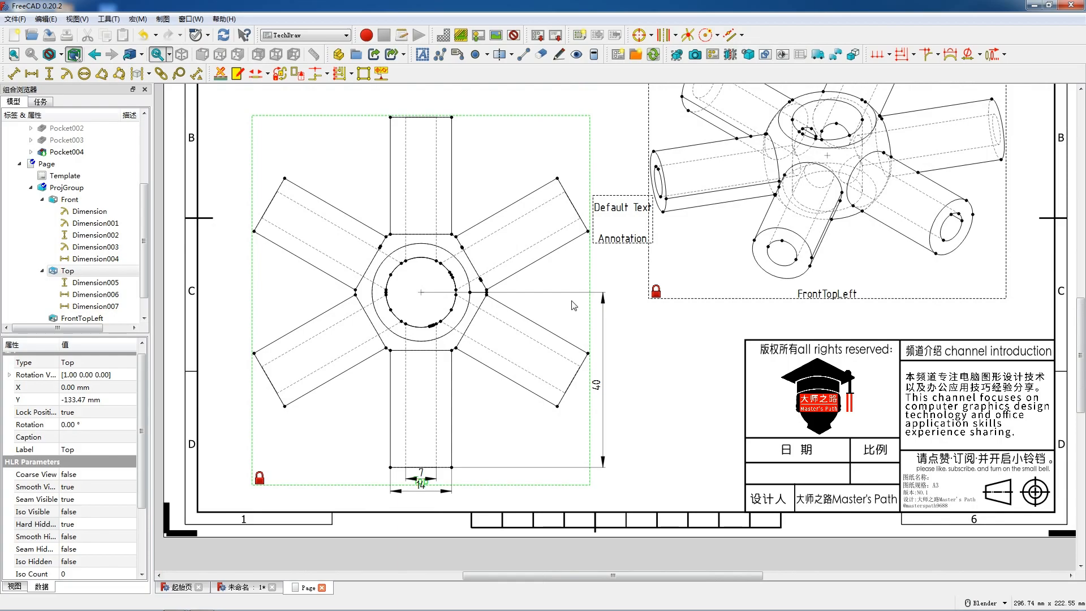
pyautogui.scroll(-1, 574, 306)
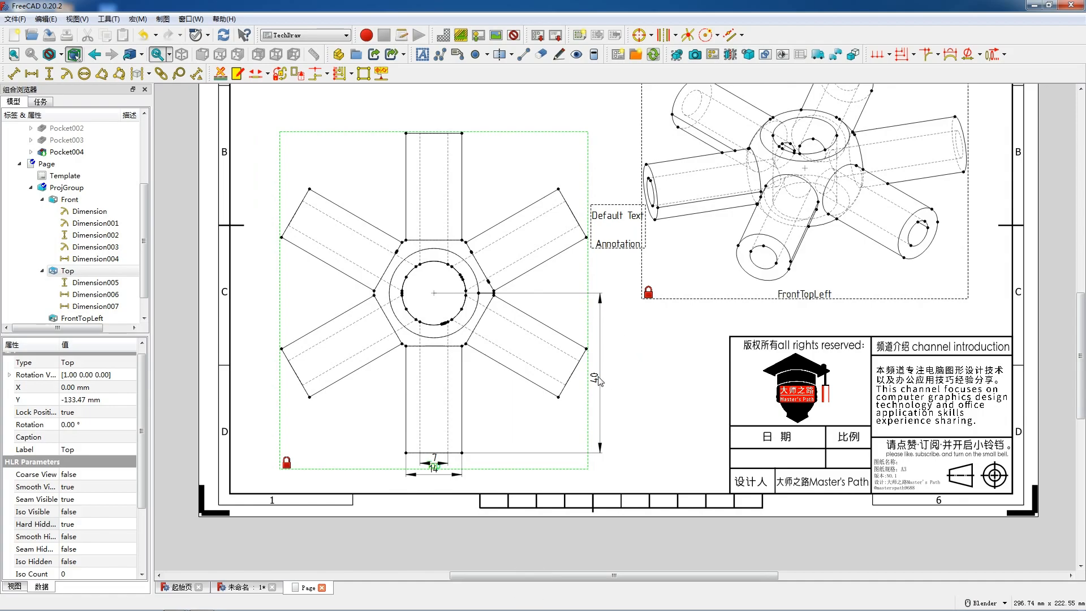
pyautogui.scroll(-3, 596, 356)
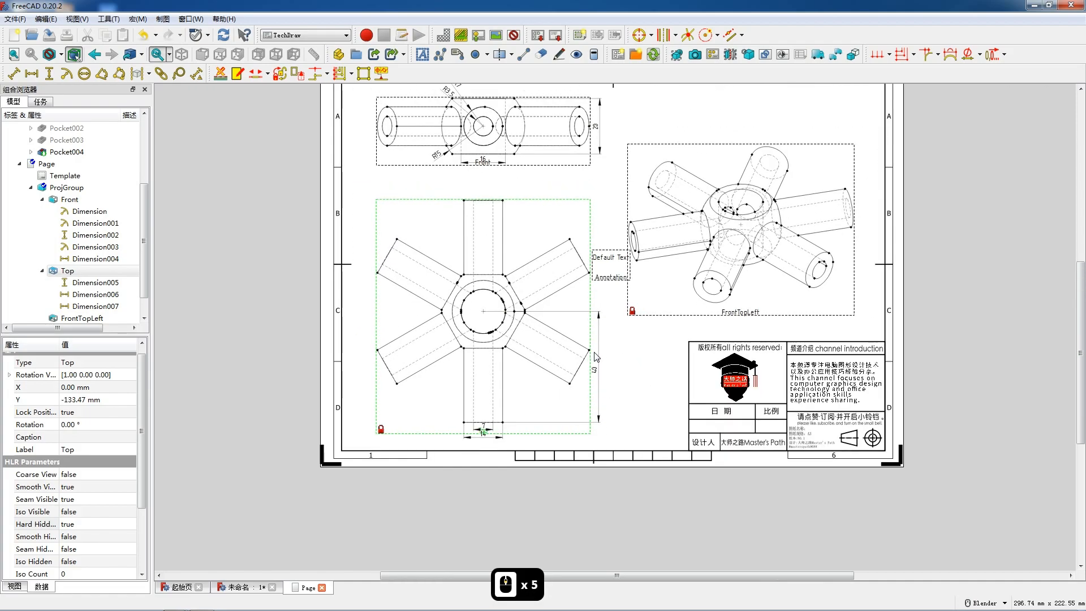
# Try a radius dimension on the outer circle around the central bore in the top view, and delete it
pyautogui.scroll(12, 499, 306)
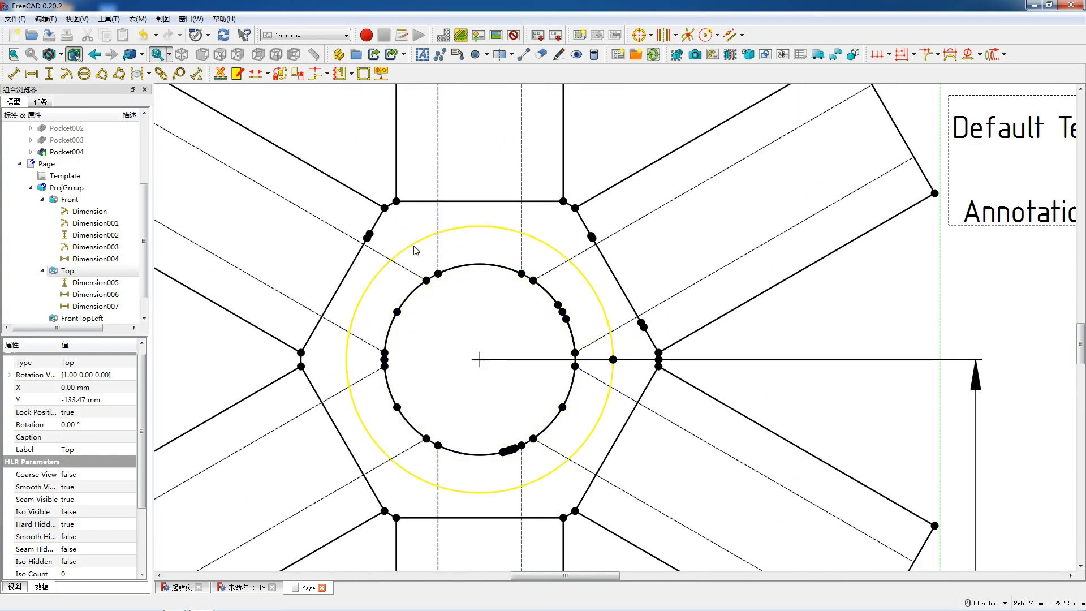
pyautogui.click(416, 250)
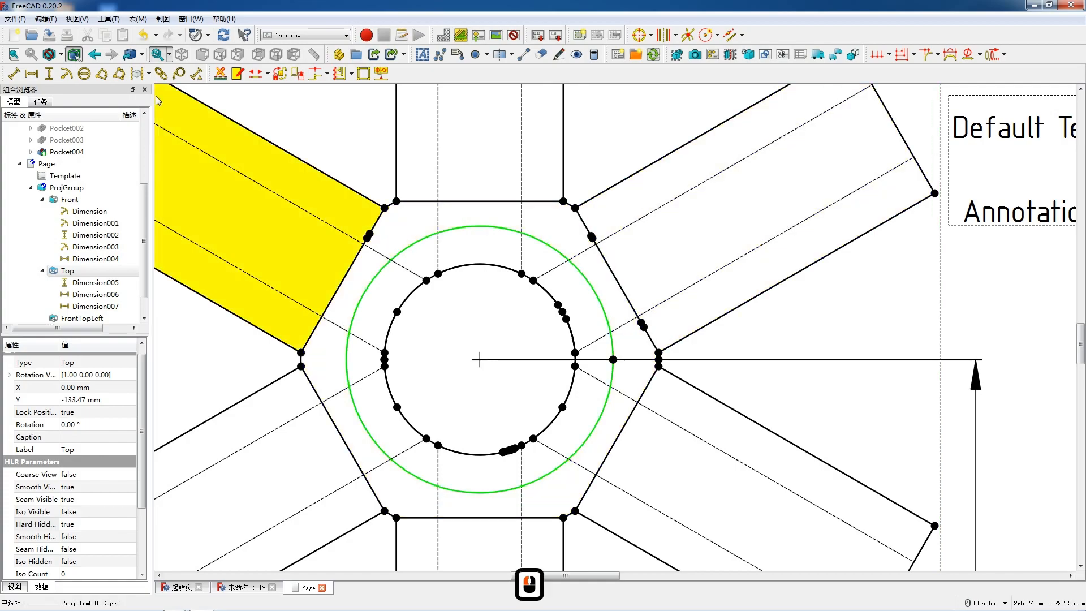
pyautogui.click(66, 74)
pyautogui.click(481, 374)
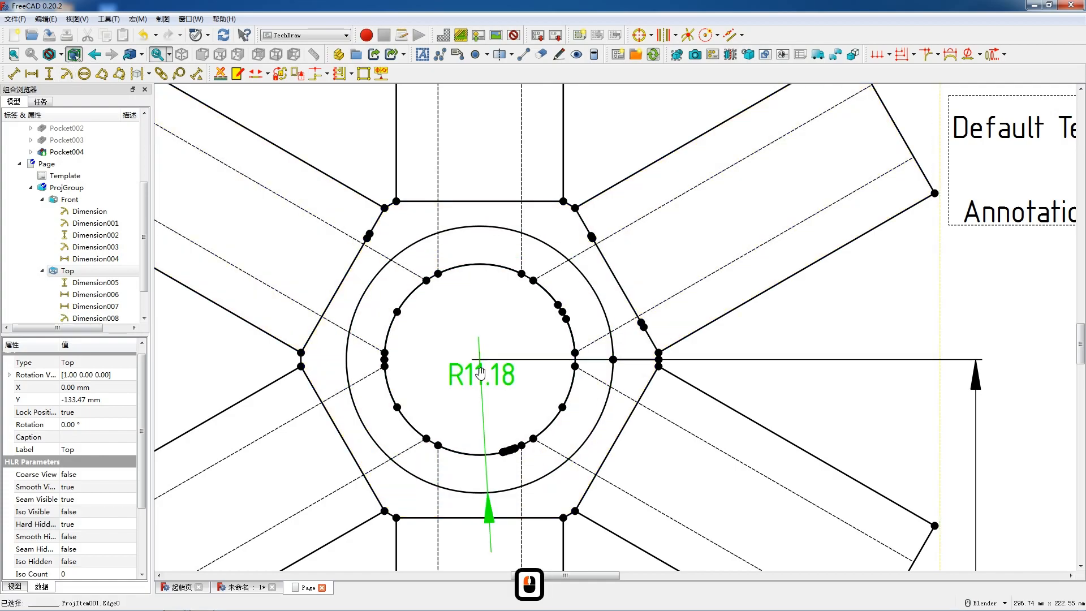
pyautogui.press('Delete')
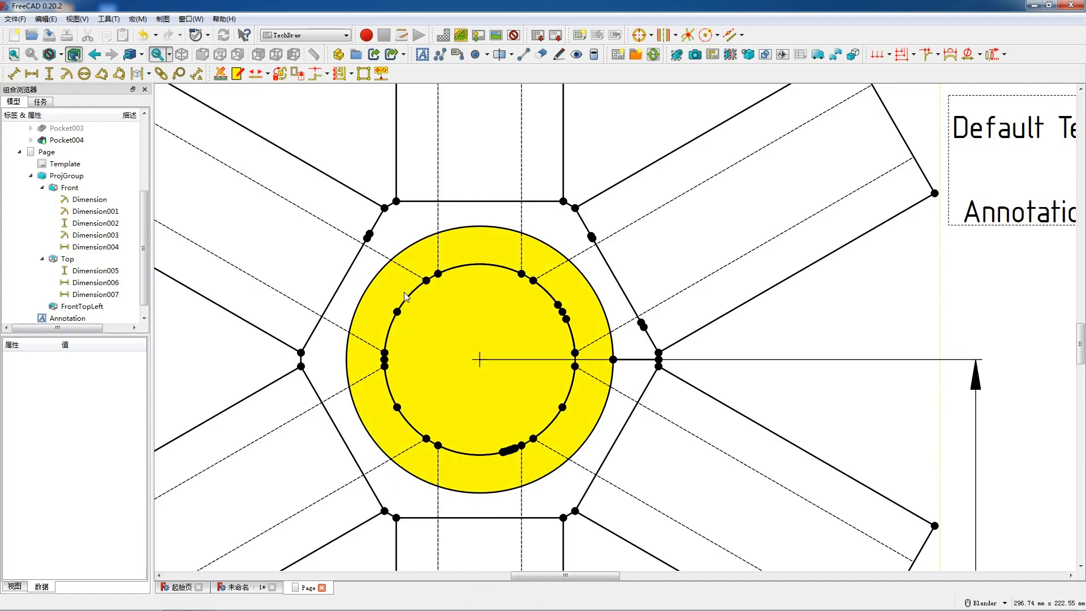
# Try to add a radius dimension to the upper-left arc of the central bore in the top view
pyautogui.click(412, 292)
pyautogui.click(66, 73)
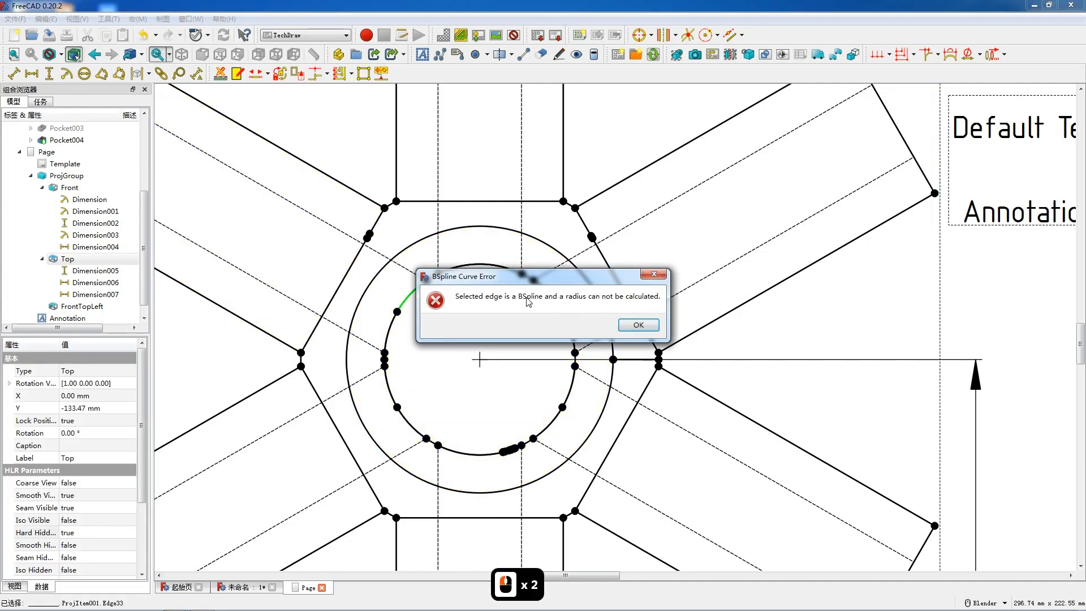
pyautogui.click(638, 325)
# Insert five more default text annotations on the drawing page
pyautogui.scroll(-10, 441, 271)
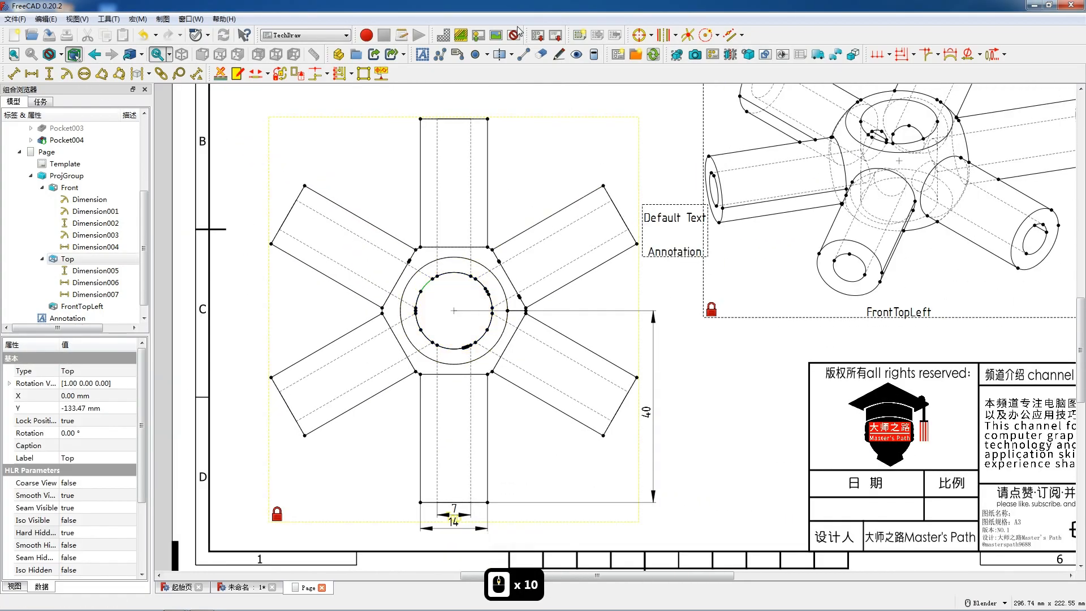
pyautogui.click(425, 55)
pyautogui.click(426, 56)
pyautogui.click(425, 55)
pyautogui.click(425, 55)
pyautogui.click(426, 56)
# Change one annotation's text to 顶视图 and place it beneath the top view
pyautogui.click(684, 219)
pyautogui.doubleClick(685, 219)
pyautogui.hotkey('ctrl', 'a')
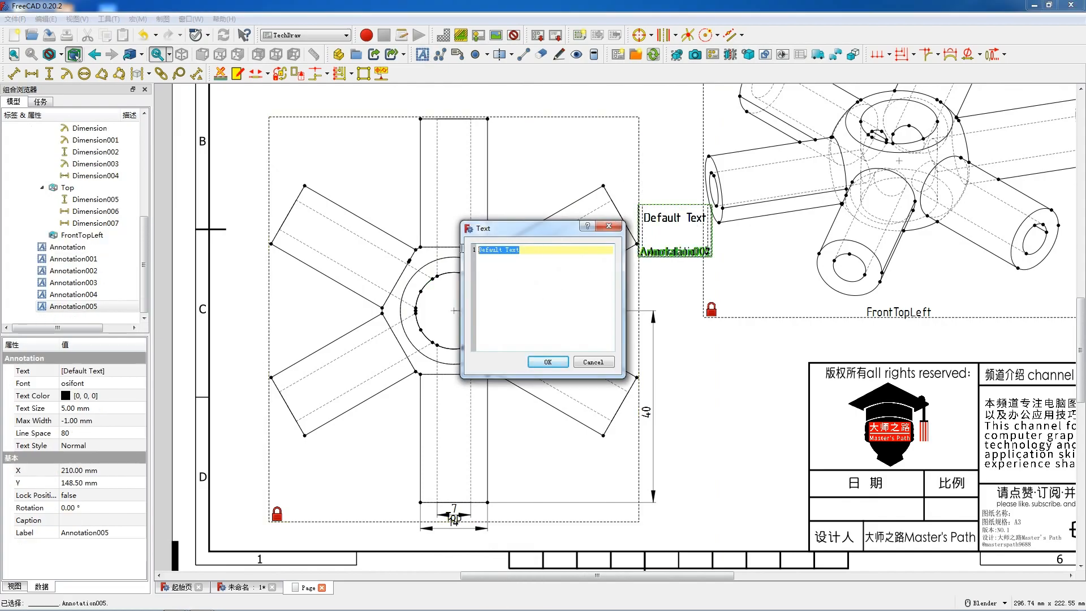
pyautogui.write('顶视图')
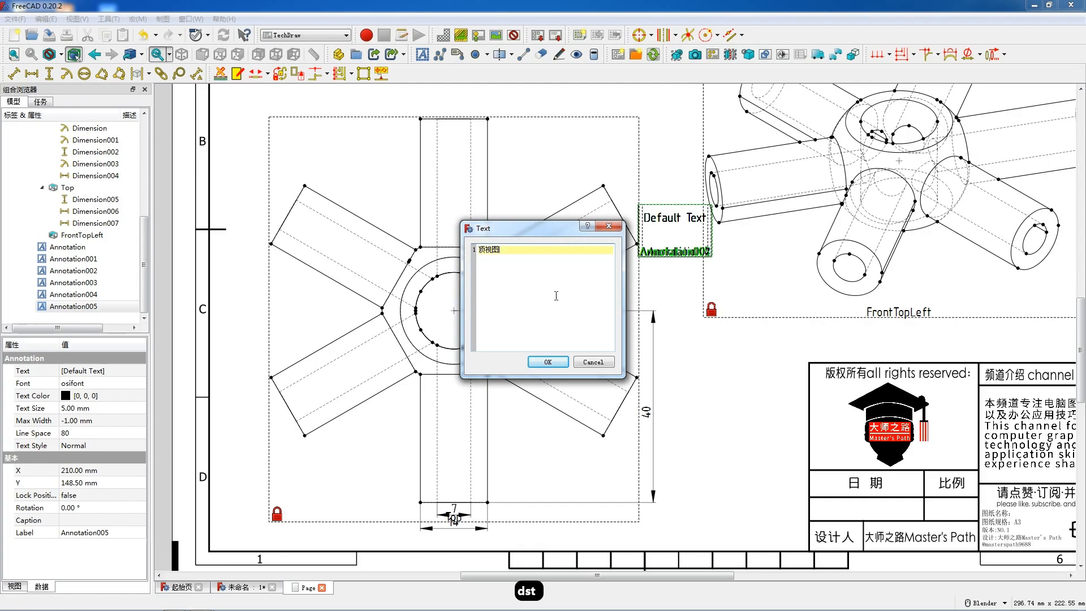
pyautogui.click(547, 362)
pyautogui.moveTo(673, 249)
pyautogui.mouseDown()
pyautogui.moveTo(567, 481)
pyautogui.moveTo(450, 546)
pyautogui.mouseUp()
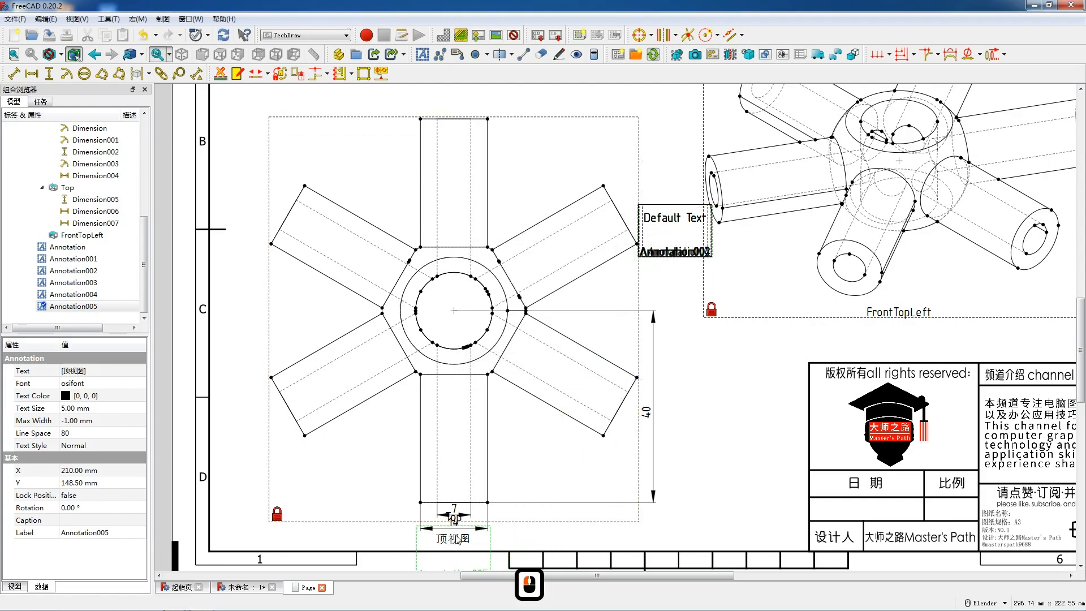
# Change another default annotation's text to 前视图 and place it beneath the front view
pyautogui.doubleClick(687, 218)
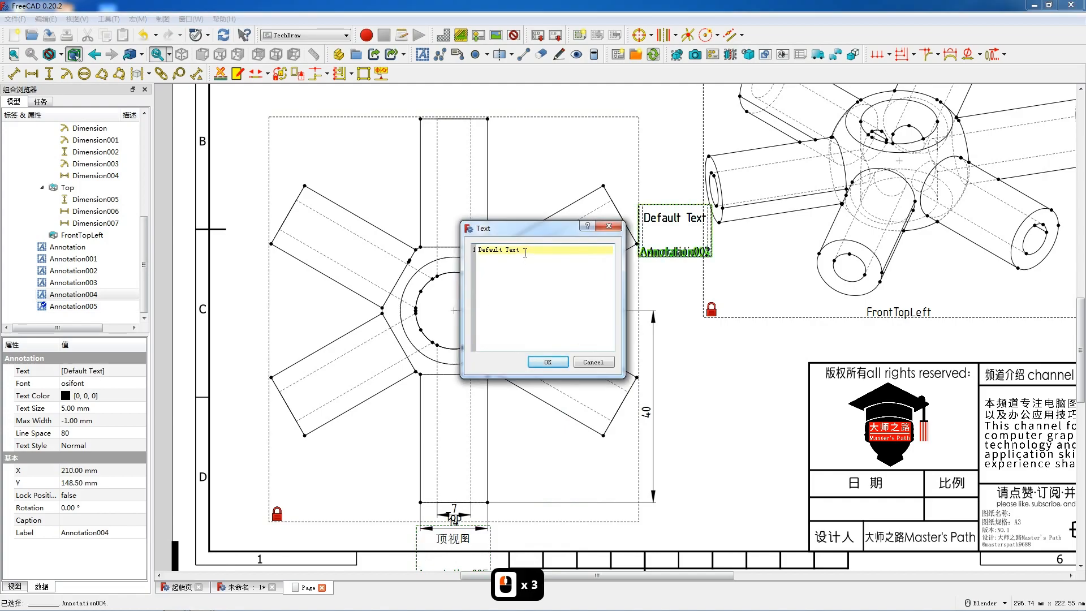
pyautogui.moveTo(525, 253); pyautogui.dragTo(477, 249)
pyautogui.write('前视图')
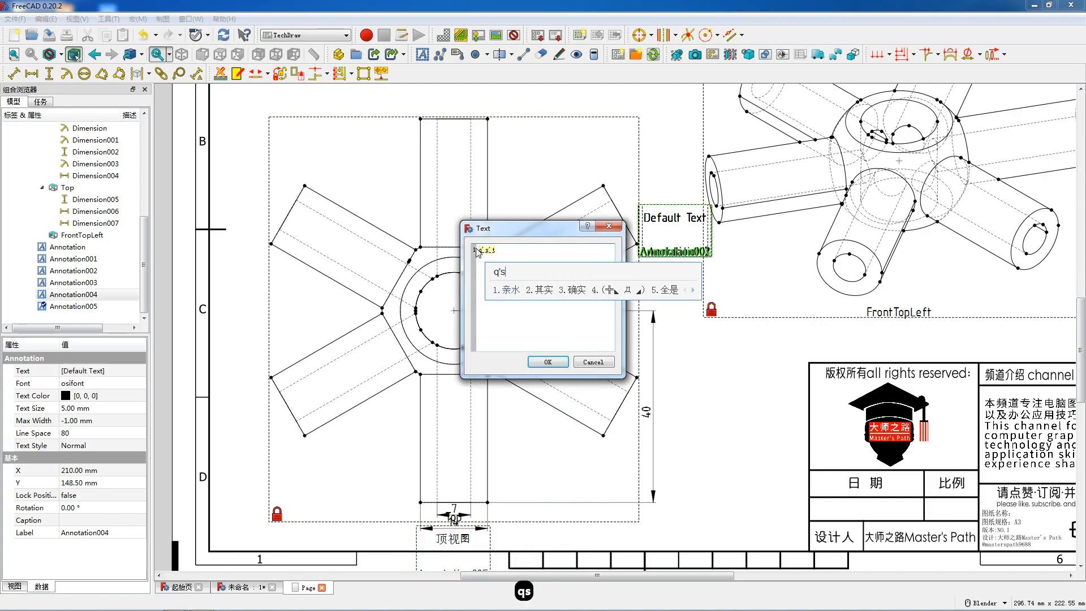
pyautogui.click(545, 362)
pyautogui.scroll(-3, 538, 223)
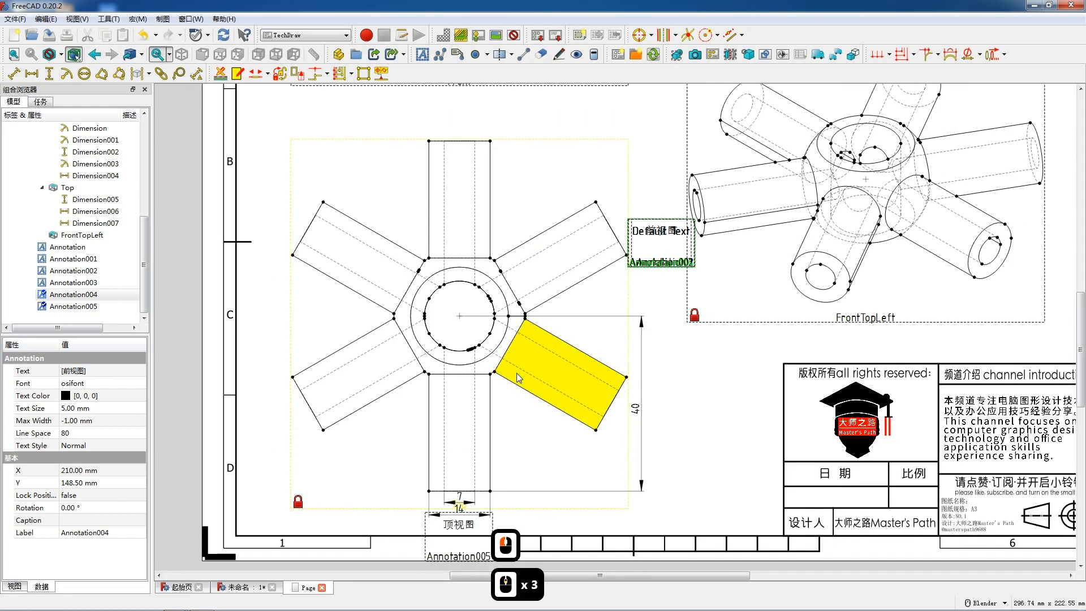
pyautogui.moveTo(537, 218); pyautogui.dragTo(467, 141)
# Change another default annotation's text to 透视图 and place it beneath the FrontTopLeft view
pyautogui.doubleClick(644, 261)
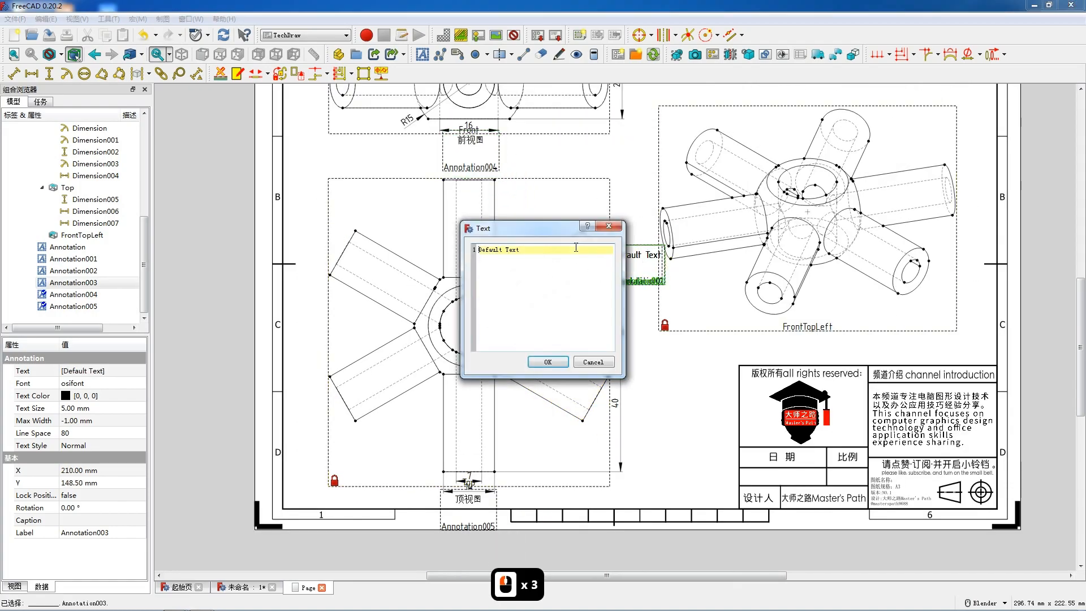
pyautogui.tripleClick(528, 249)
pyautogui.write('透视图')
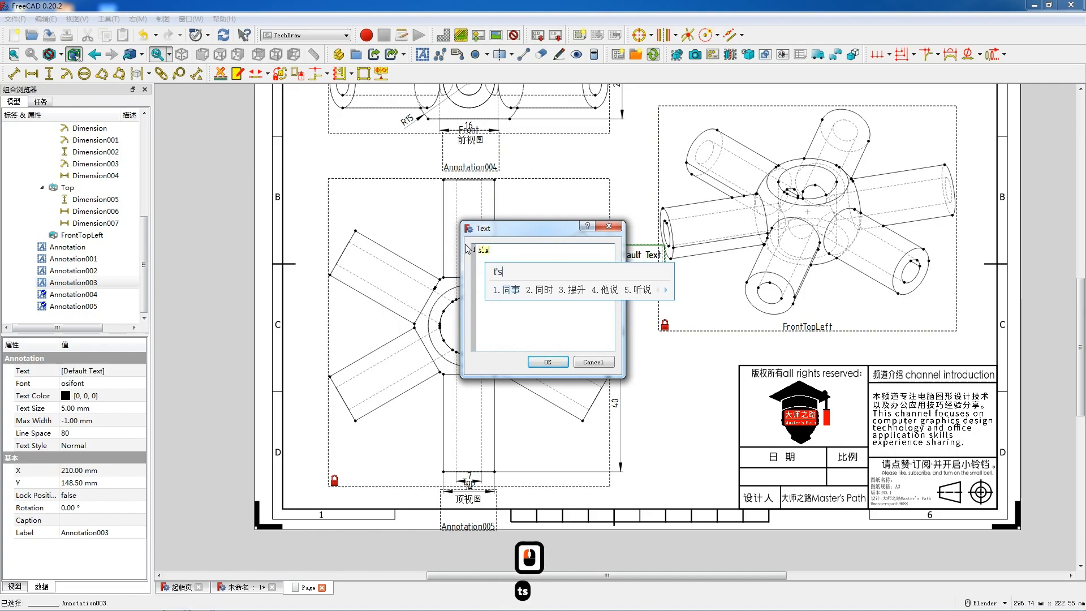
pyautogui.click(548, 362)
pyautogui.moveTo(636, 257); pyautogui.dragTo(810, 331)
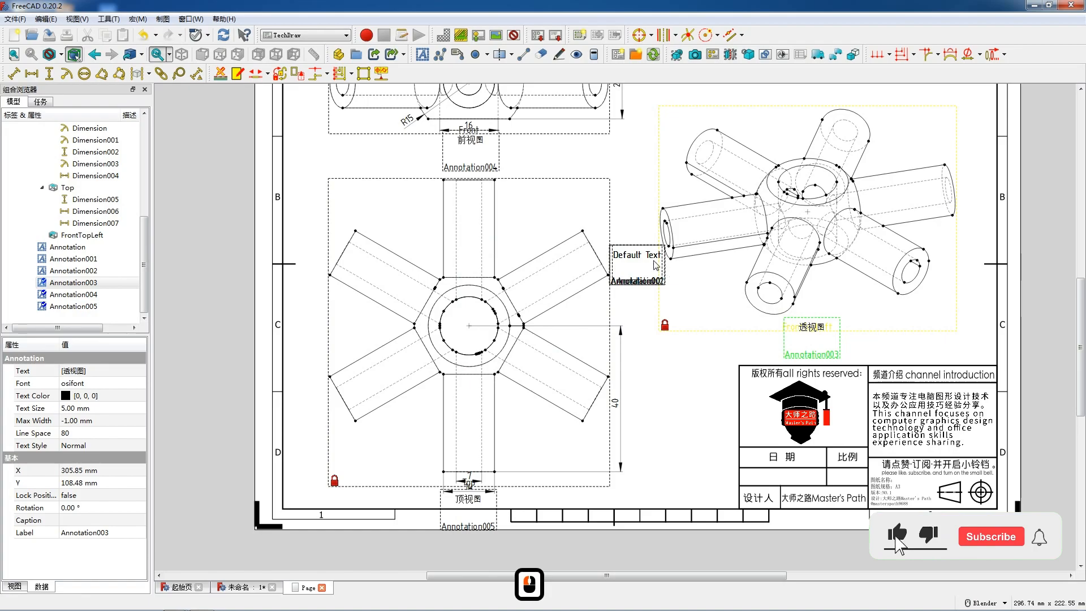
# Change another default annotation's text to 2023.07.06 and place it in the title block's date cell (日期)
pyautogui.doubleClick(636, 255)
pyautogui.tripleClick(525, 250)
pyautogui.write('2023. 0')
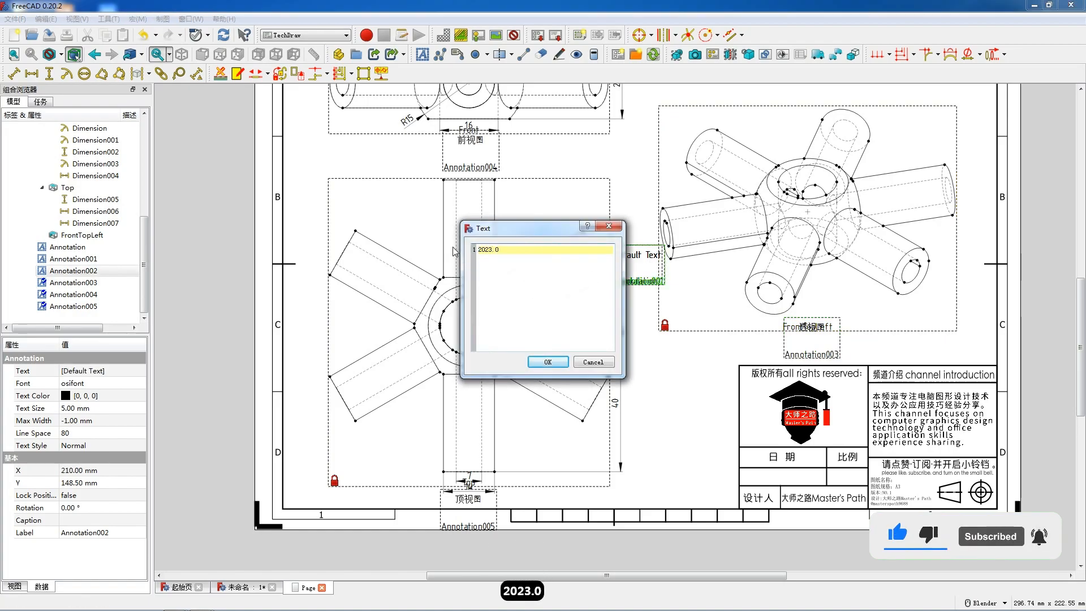
pyautogui.write('7.06')
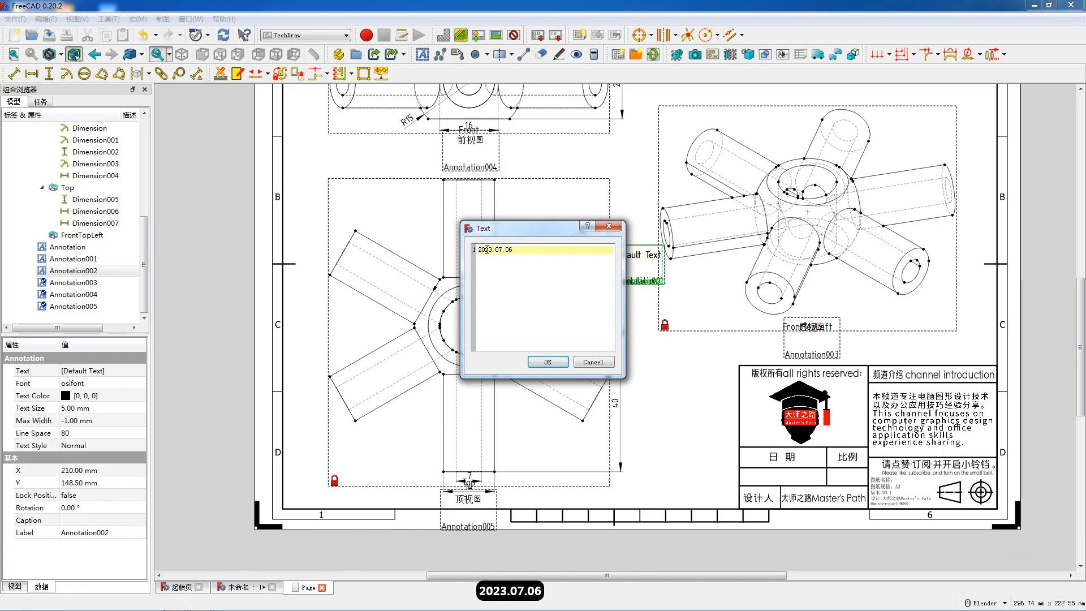
pyautogui.click(547, 362)
pyautogui.moveTo(655, 281)
pyautogui.mouseDown()
pyautogui.moveTo(759, 473)
pyautogui.moveTo(783, 482)
pyautogui.mouseUp()
# Change another default annotation's text to 2: 1 and place it in the title block's scale cell (比例)
pyautogui.doubleClick(636, 255)
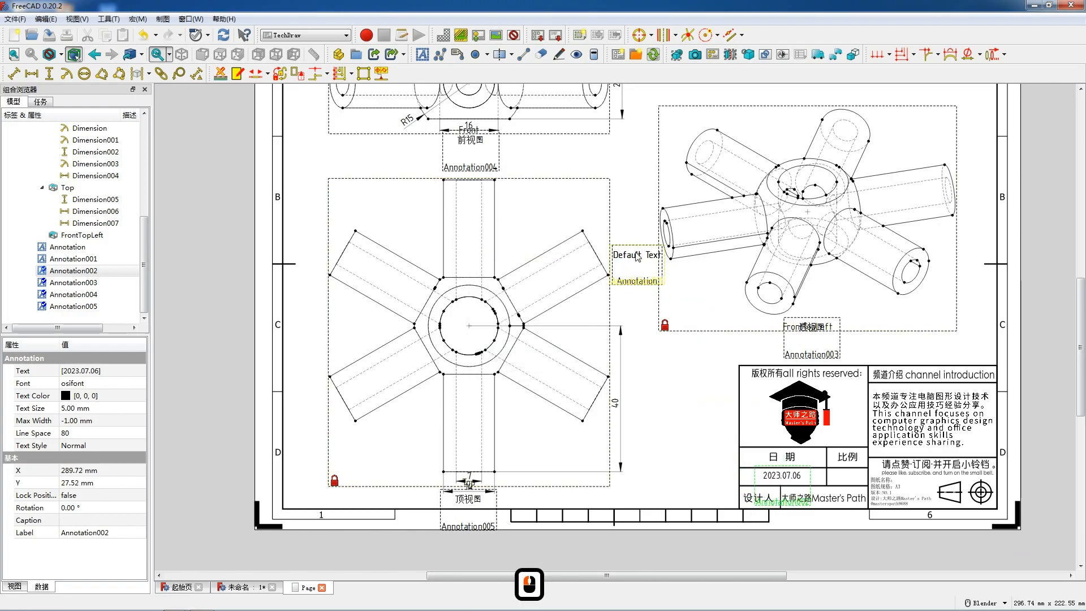
pyautogui.tripleClick(520, 250)
pyautogui.press('BackSpace')
pyautogui.write('2:')
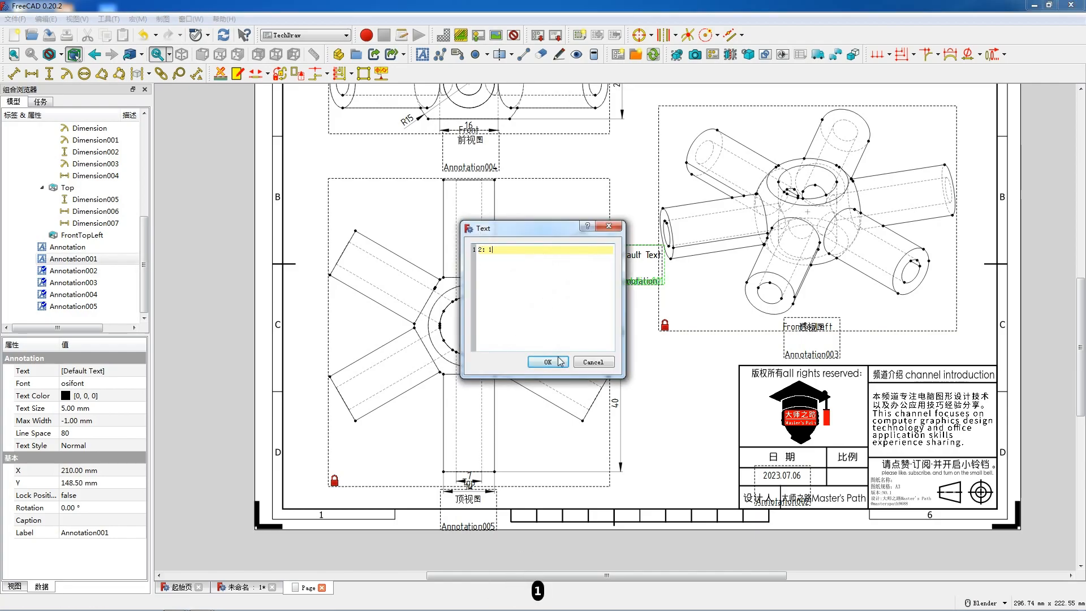
pyautogui.write(' 1')
pyautogui.click(559, 362)
pyautogui.moveTo(638, 264)
pyautogui.mouseDown()
pyautogui.moveTo(851, 479)
pyautogui.moveTo(843, 468)
pyautogui.mouseUp()
# Change the last default annotation's text to 机械产品零件0151
pyautogui.doubleClick(641, 264)
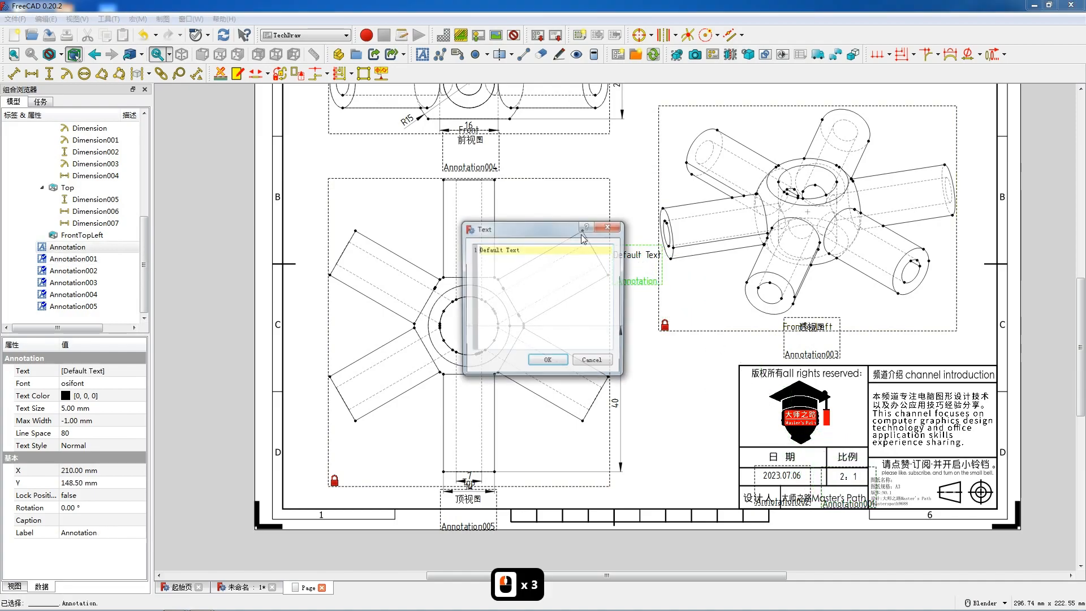
pyautogui.moveTo(519, 250); pyautogui.dragTo(477, 244)
pyautogui.write('jx cp lj')
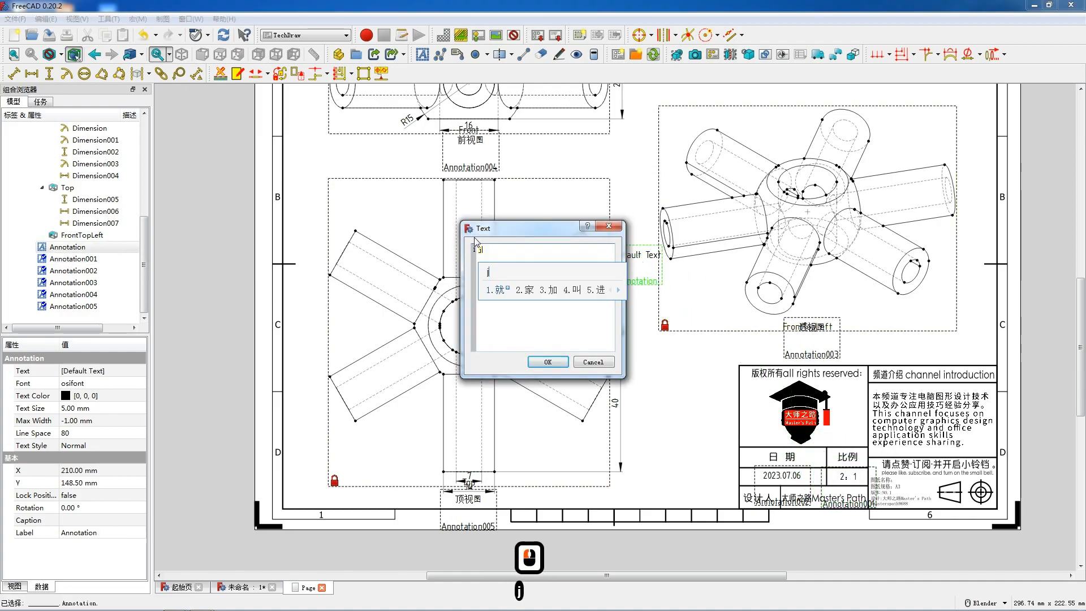
pyautogui.press('space')
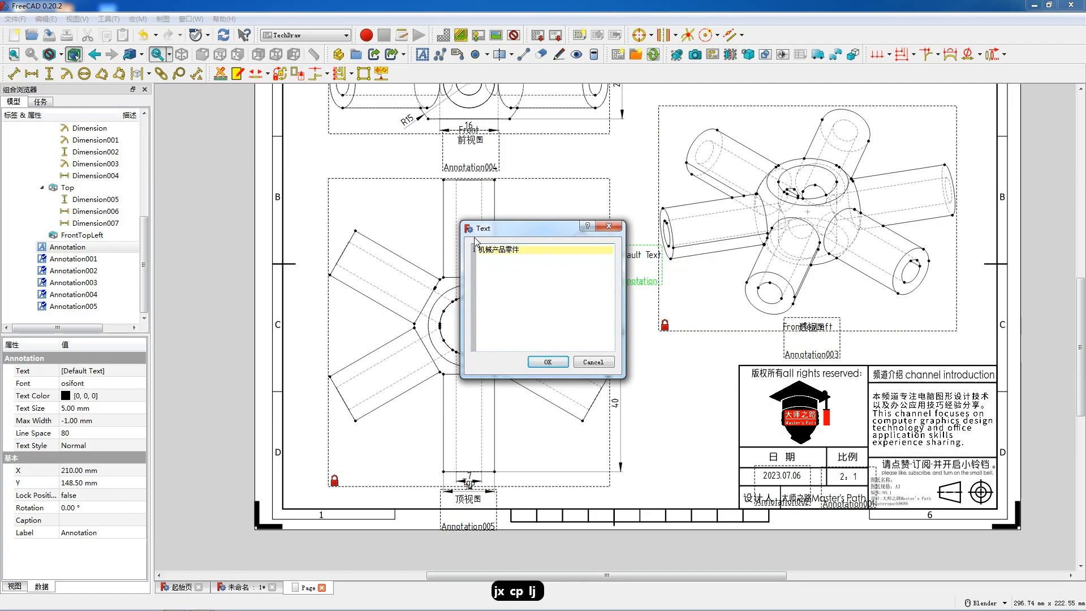
pyautogui.write('0151')
pyautogui.click(547, 362)
# Set the part name annotation's text size to 3 mm and place it beside 图纸名称 in the title block
pyautogui.click(88, 407)
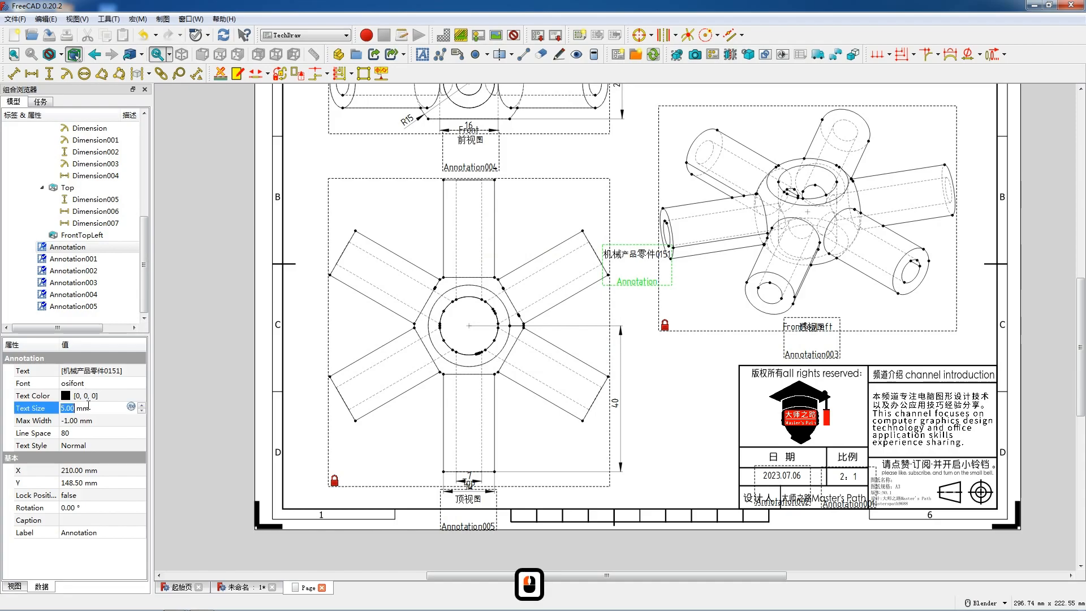
pyautogui.write('3')
pyautogui.press('Return')
pyautogui.moveTo(659, 274)
pyautogui.mouseDown()
pyautogui.moveTo(896, 493)
pyautogui.moveTo(916, 481)
pyautogui.mouseUp()
# Clear the selection and turn off the view frames to show the whole drawing sheet without frames and vertex marks
pyautogui.click(679, 373)
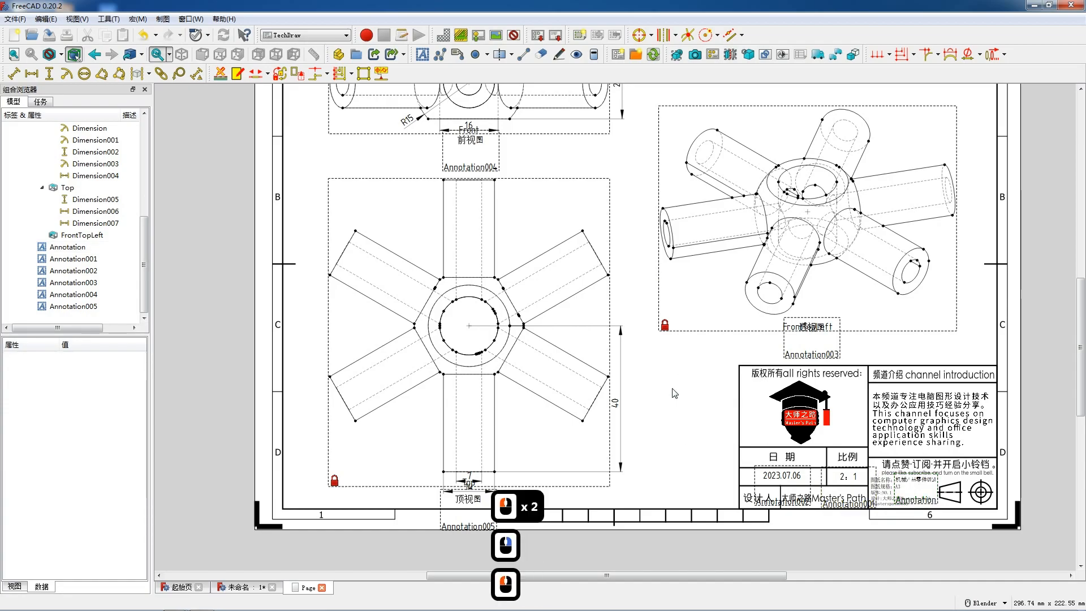
pyautogui.scroll(-2, 609, 249)
pyautogui.moveTo(619, 210); pyautogui.dragTo(538, 257, button='middle')
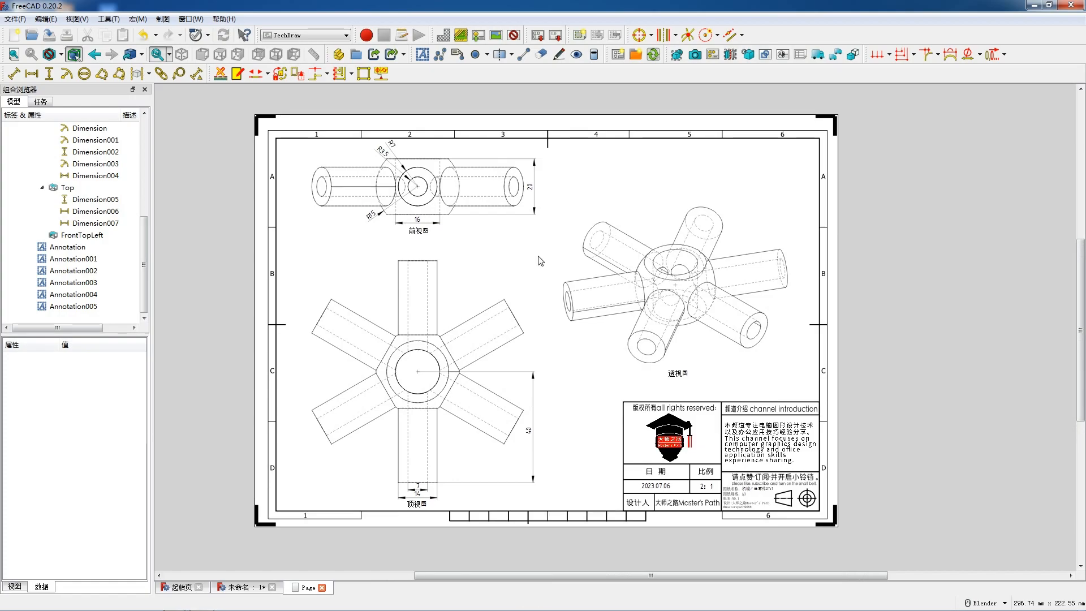
pyautogui.press('shift')
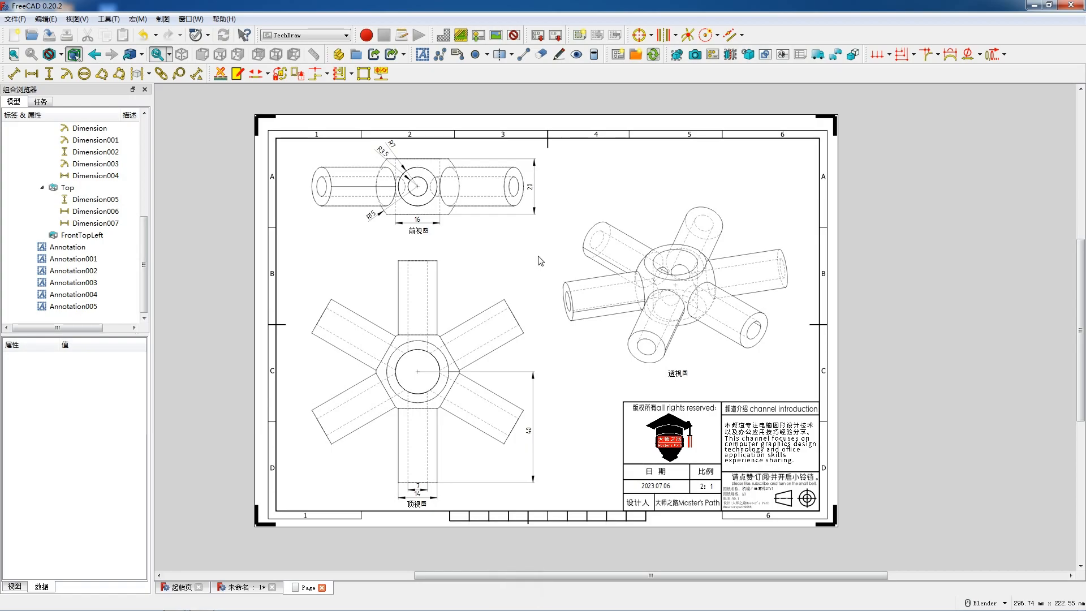